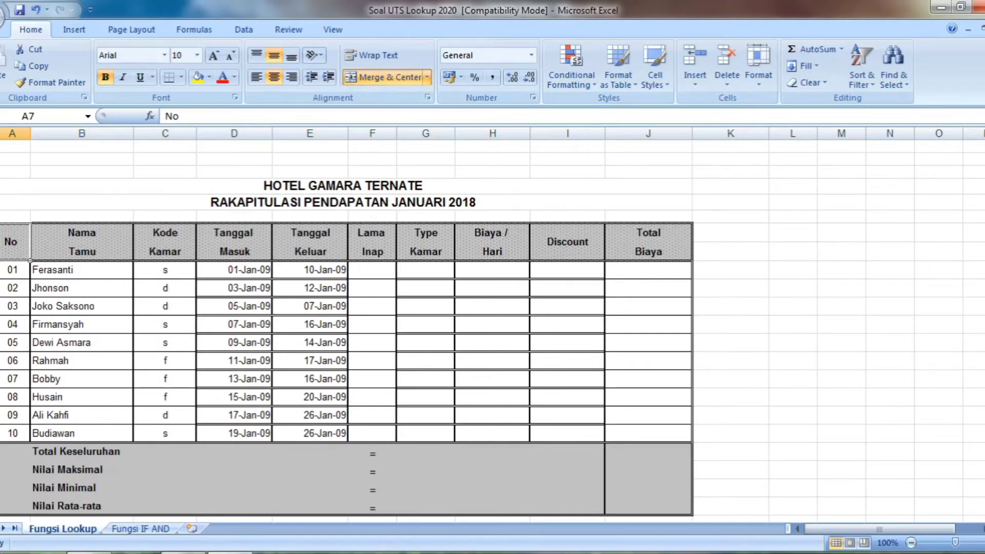
Review the column headings of the hotel income table, from Nama Tamu across to Total Biaya.
click(78, 236)
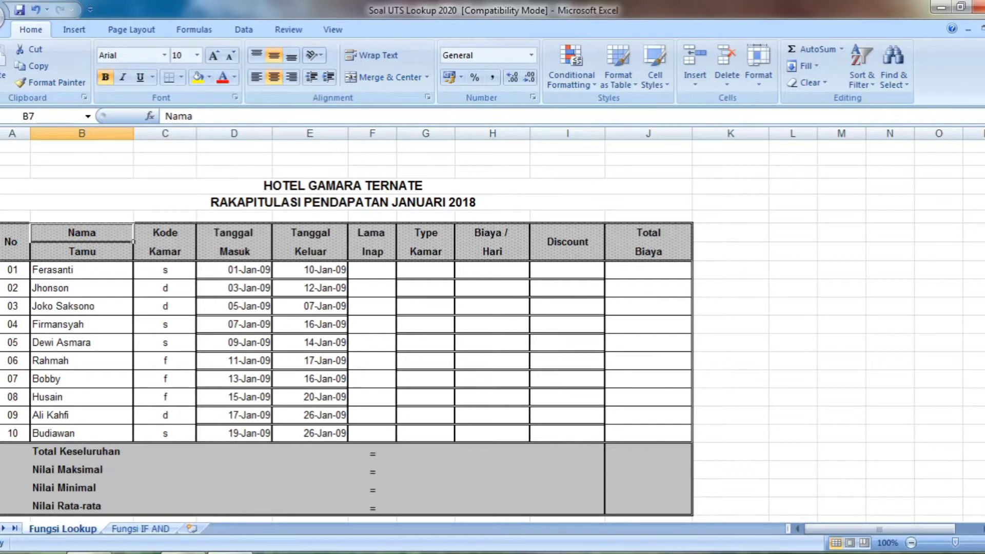
click(166, 232)
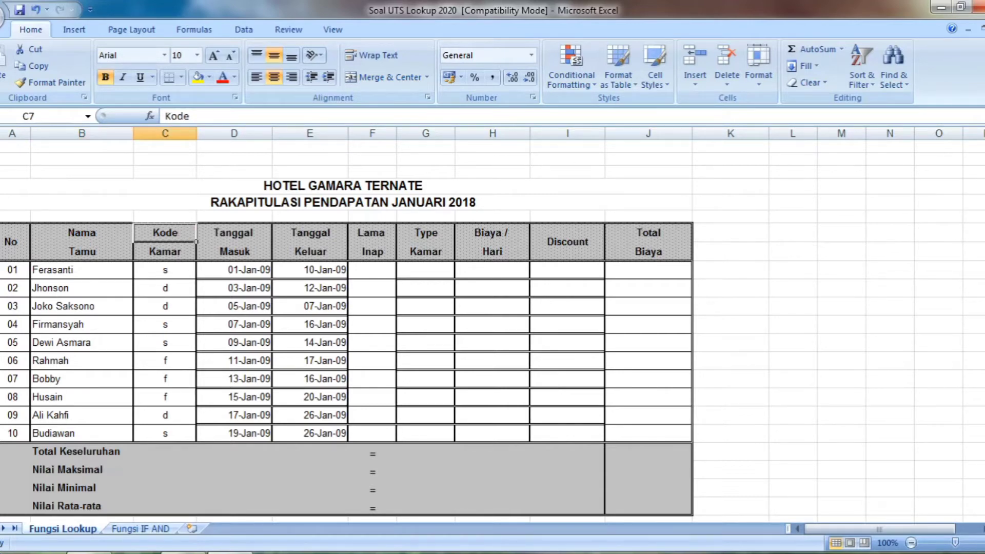
click(235, 234)
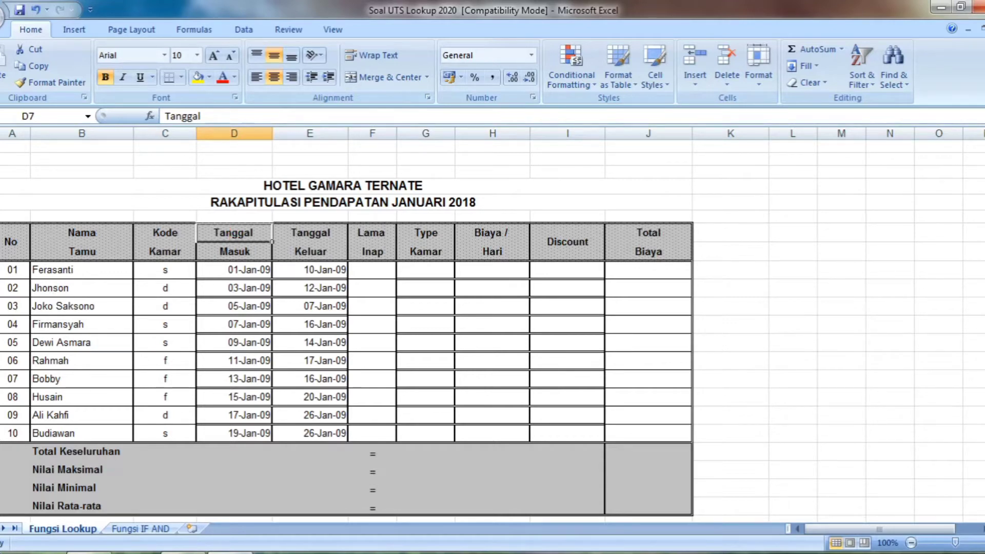
click(303, 234)
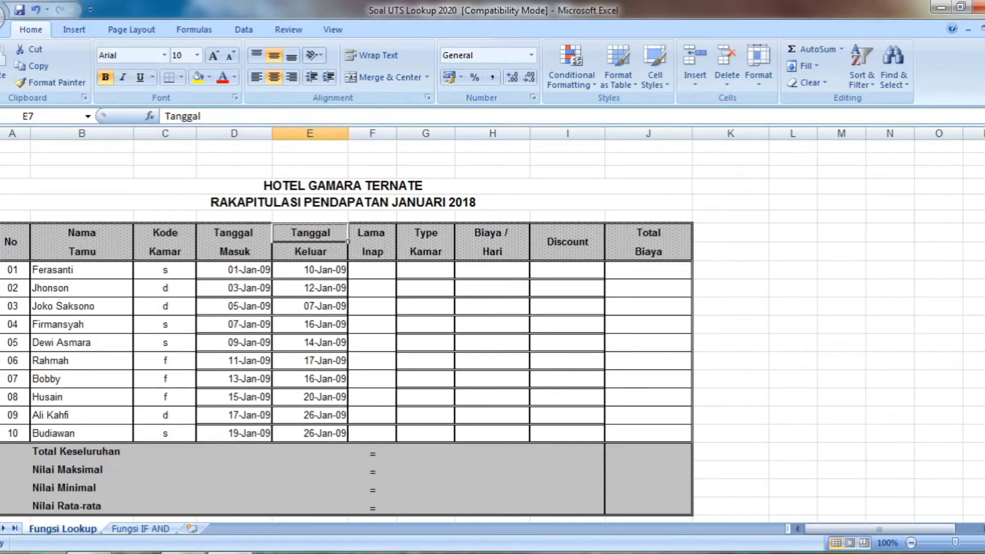
click(377, 232)
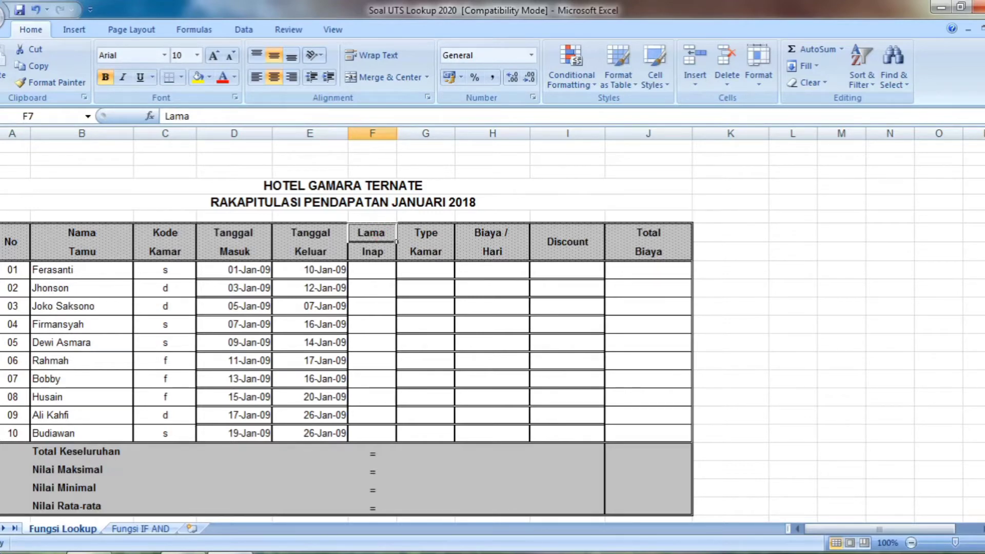
click(431, 230)
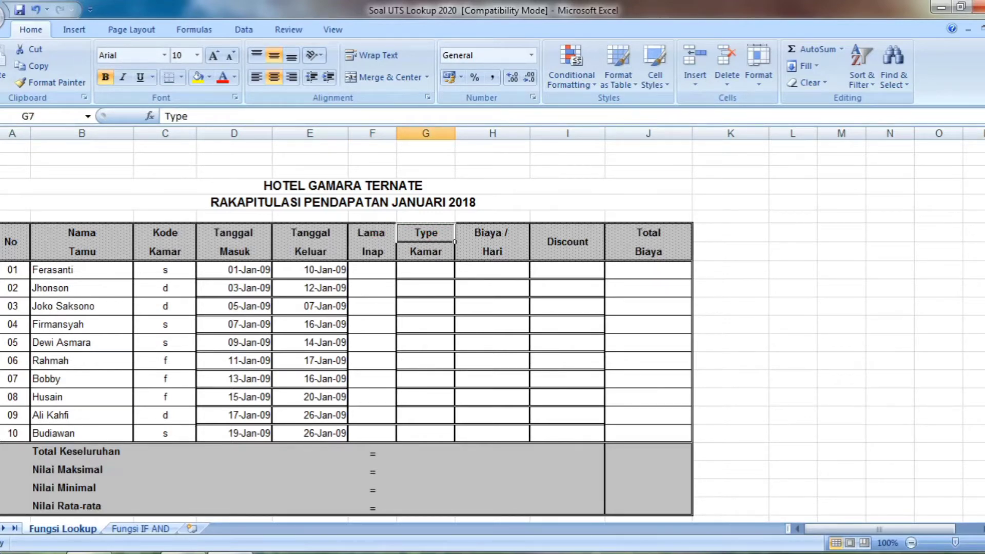
click(493, 233)
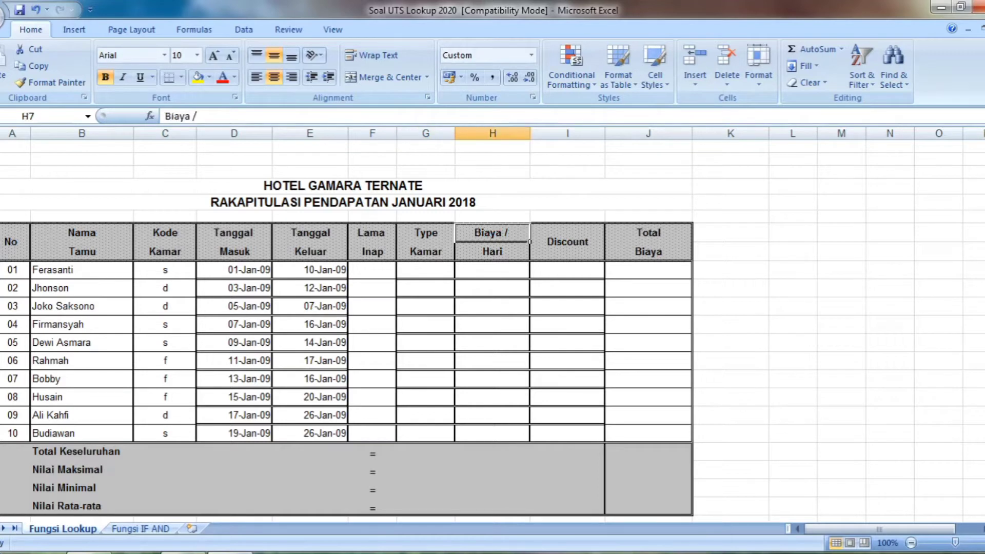
click(551, 239)
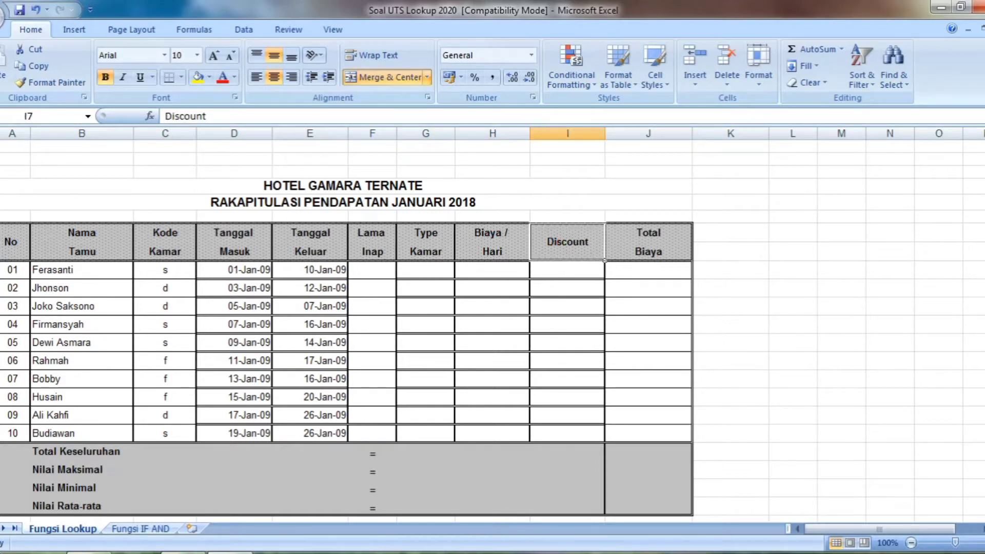
click(658, 239)
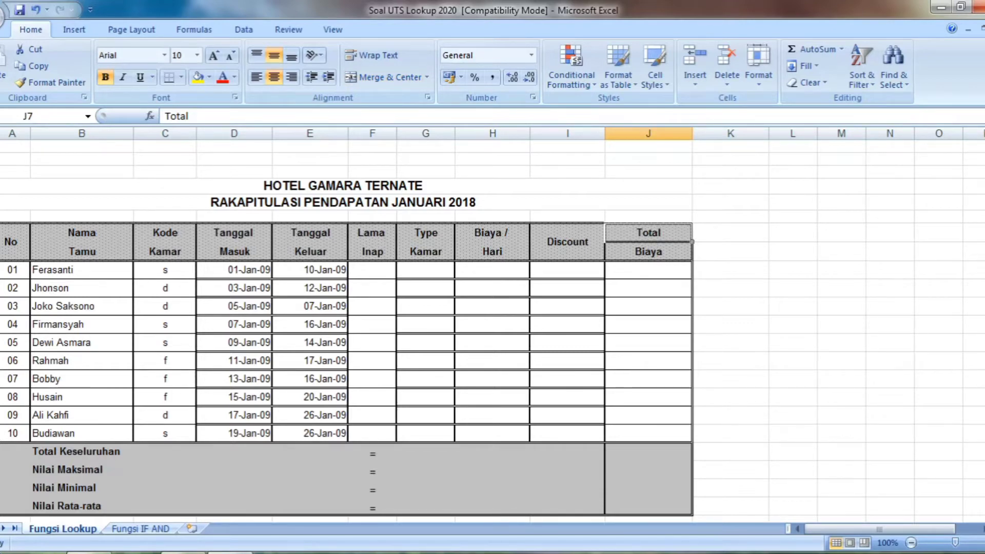
Calculate the first guest's length of stay in F9 with the formula =E9-D9.
click(372, 270)
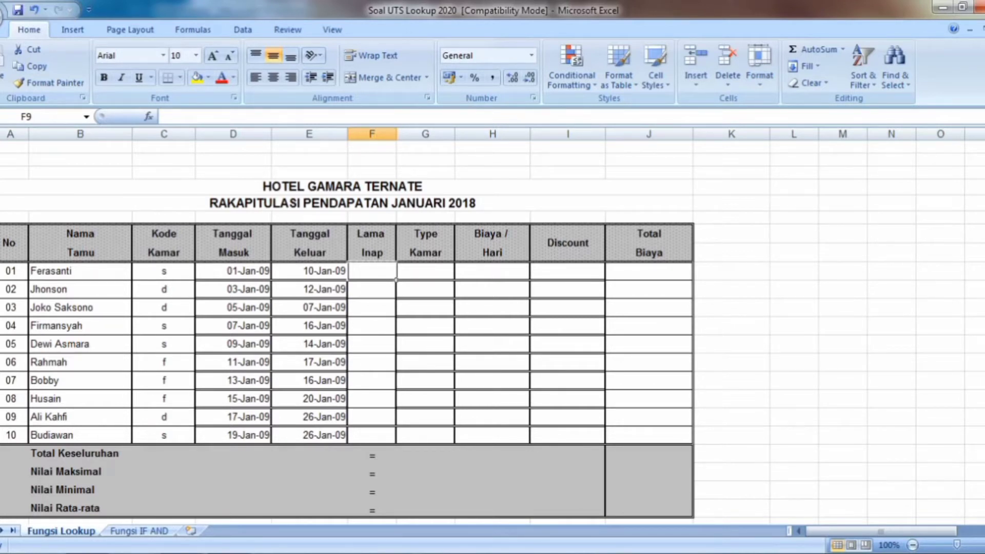
text(=)
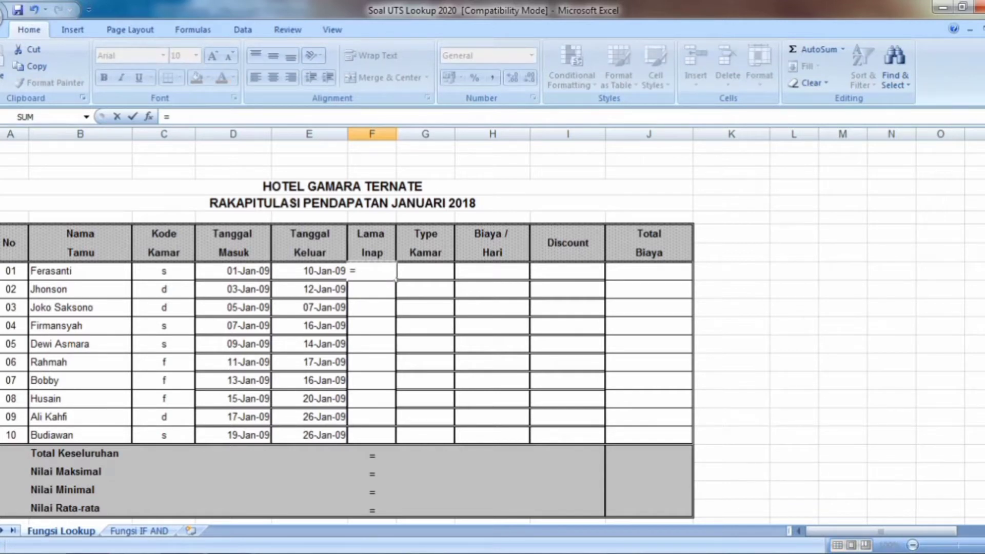
click(325, 267)
text(-)
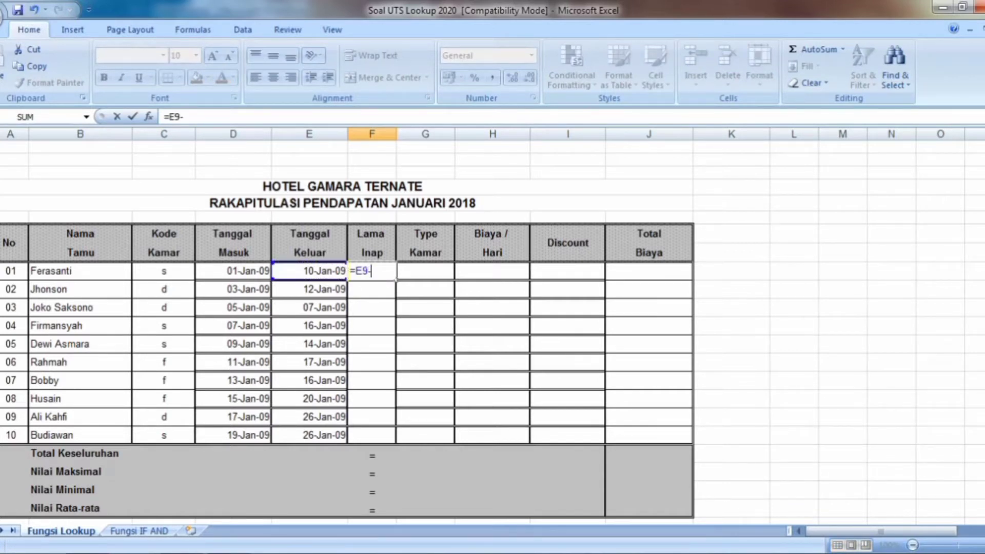
click(234, 270)
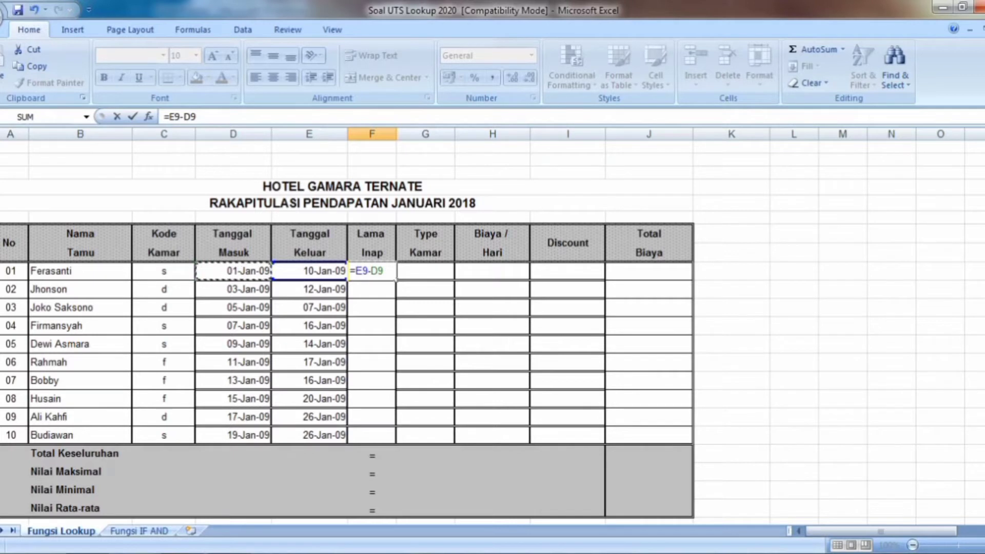
key(Return)
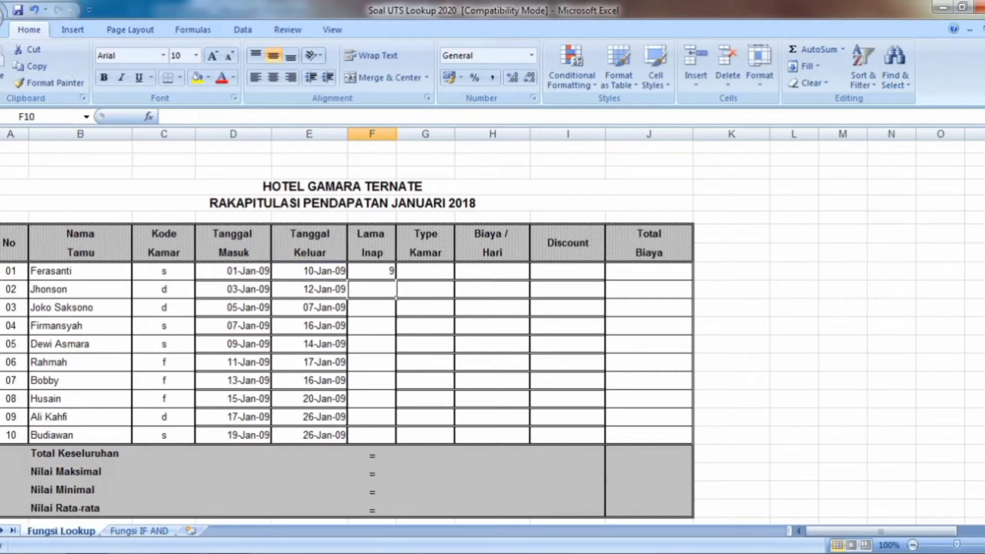
Calculate the second guest's length of stay in F10 with the formula =E10-D10.
text(=)
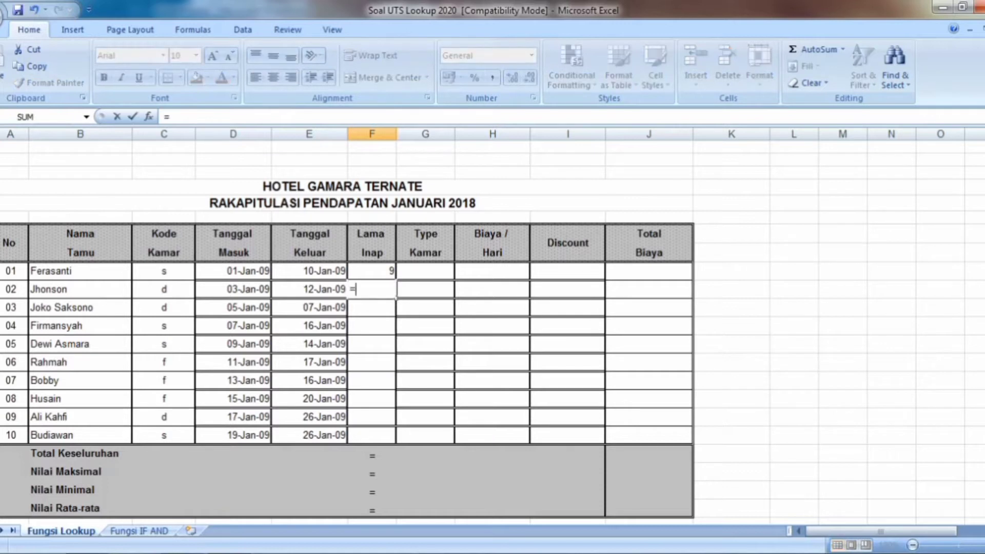
click(308, 289)
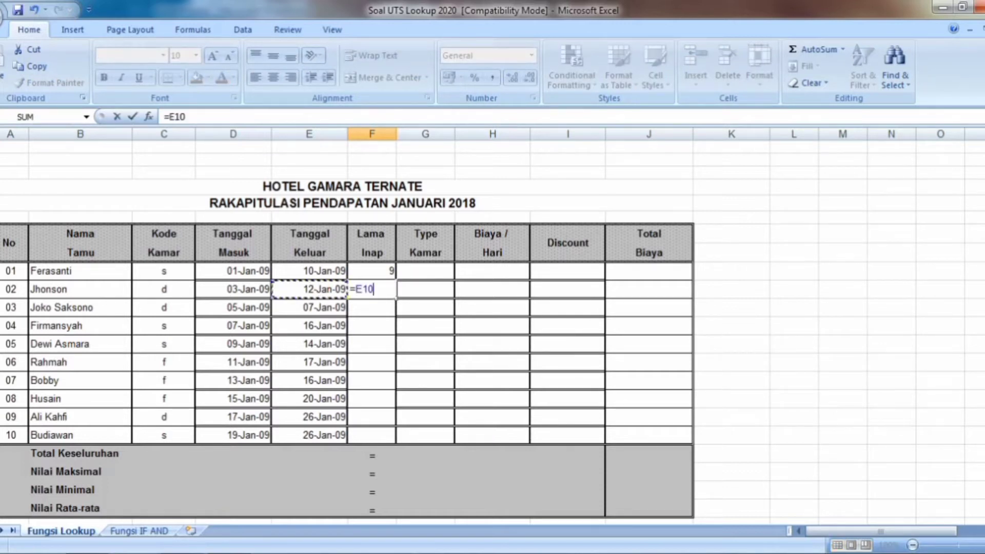
text(-)
click(255, 290)
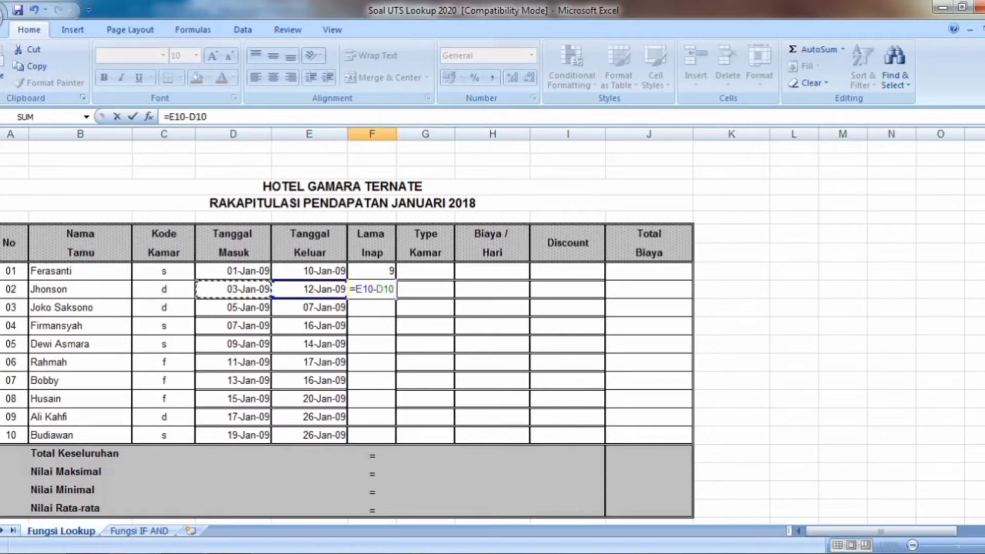
key(Return)
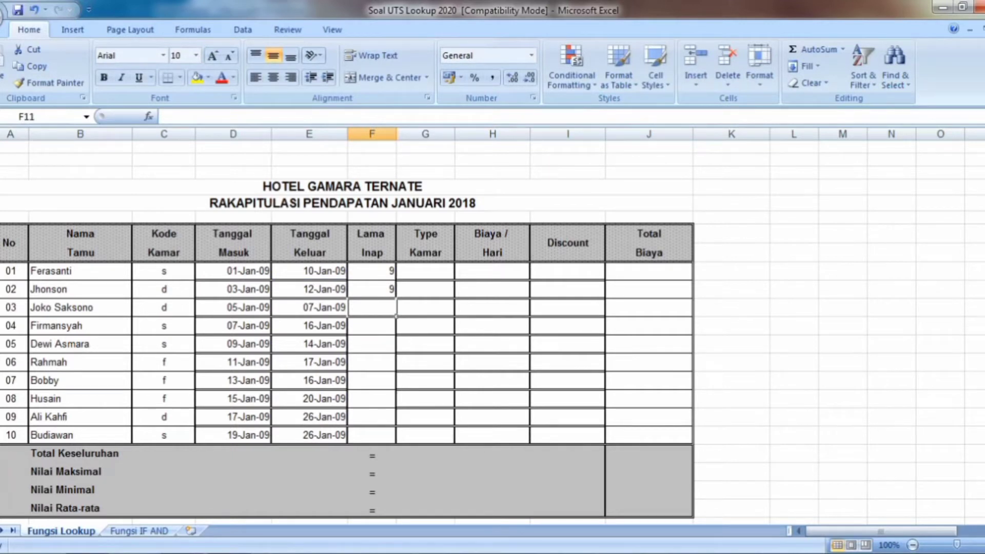
Enter =E11-D11 in F11 for the third guest's length of stay and fill the formula down through F18.
text(=)
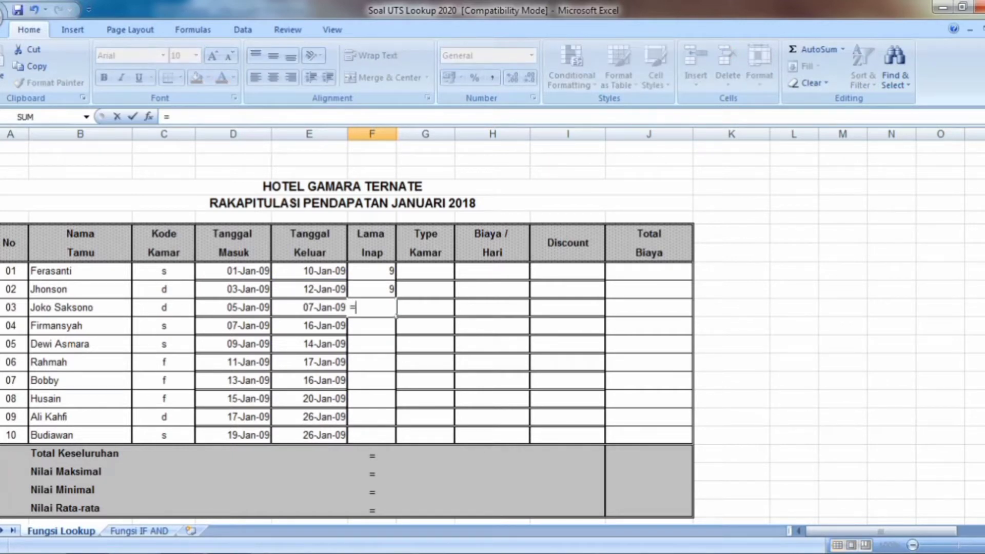
click(329, 306)
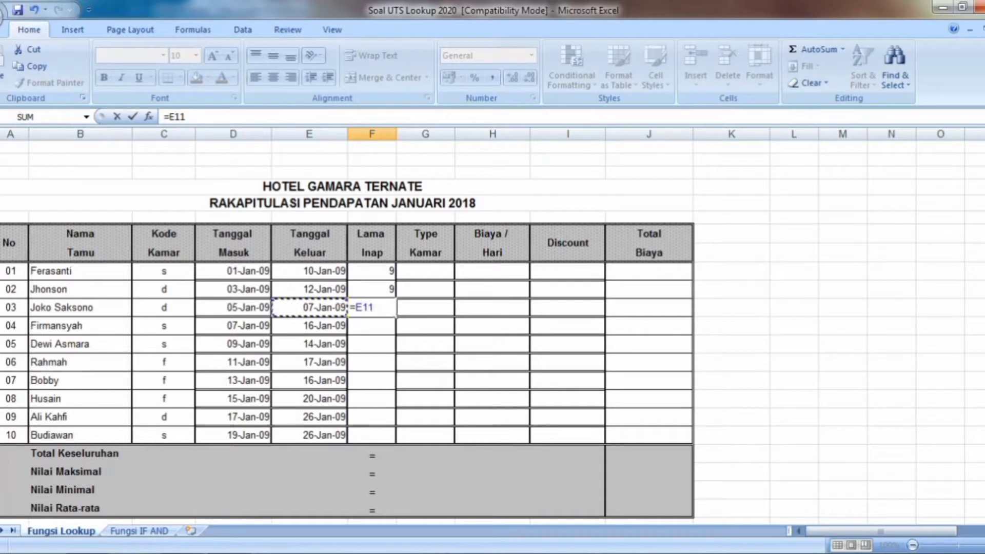
text(-)
click(246, 307)
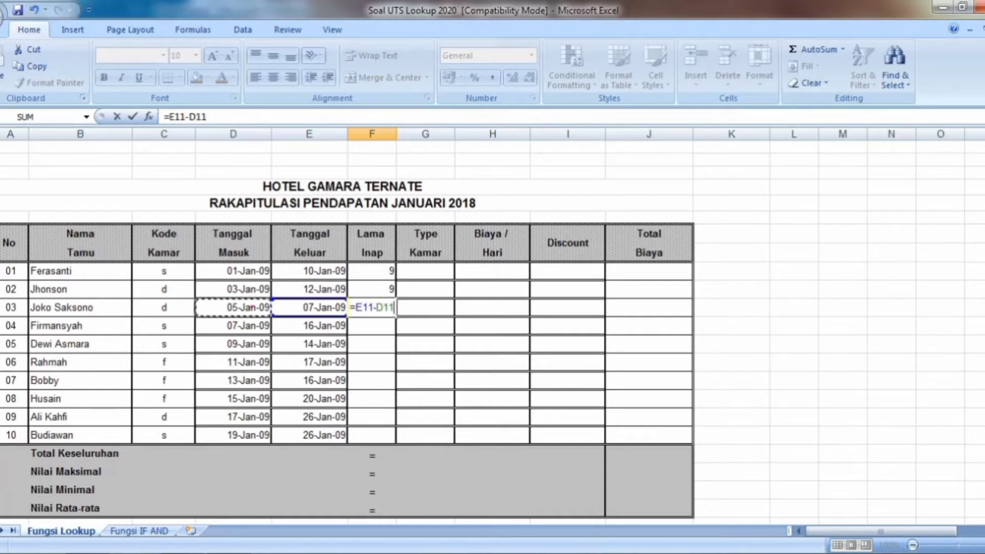
key(Return)
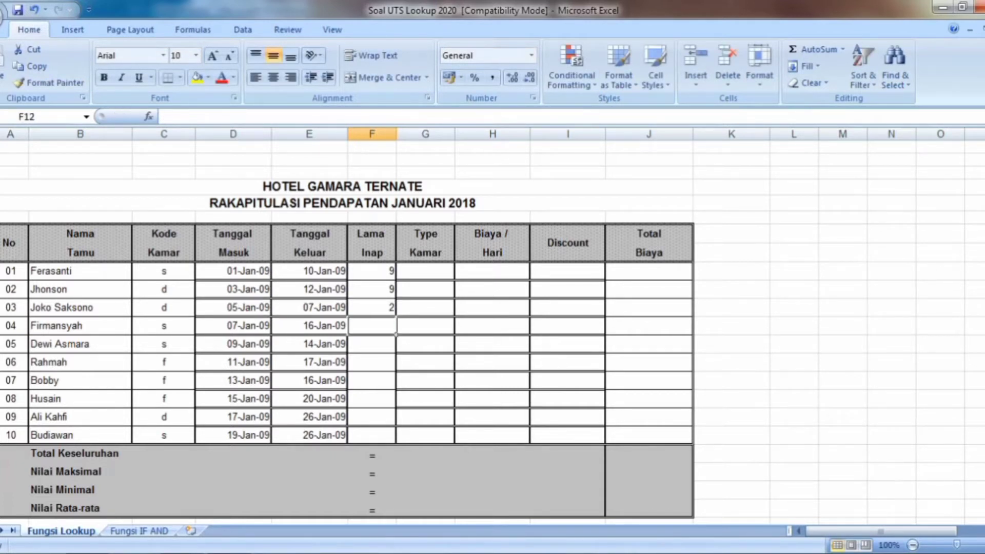
click(392, 307)
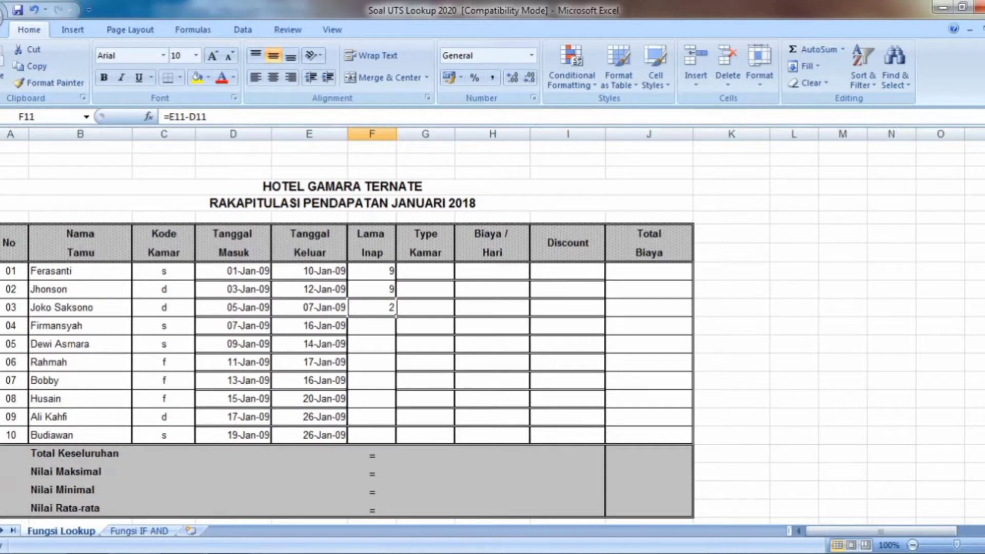
drag(396, 315, 396, 444)
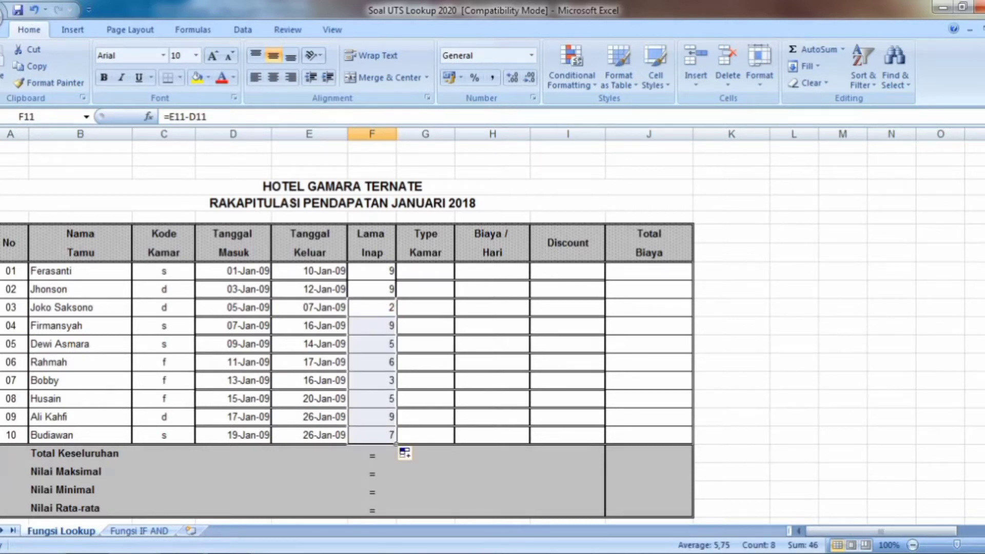
Begin a VLOOKUP formula in G9 under Type Kamar, using the room code in C9 as the lookup value.
click(443, 275)
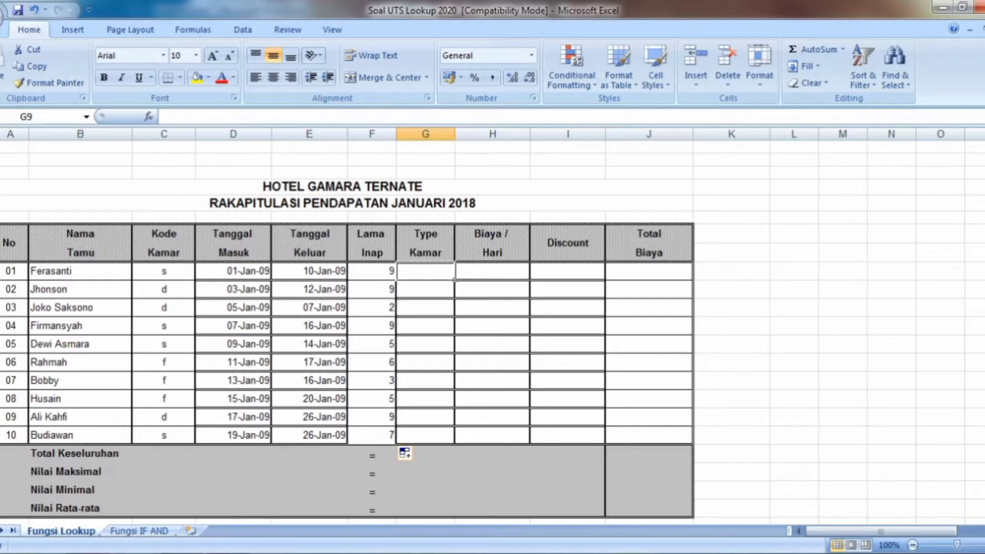
text(=VLO)
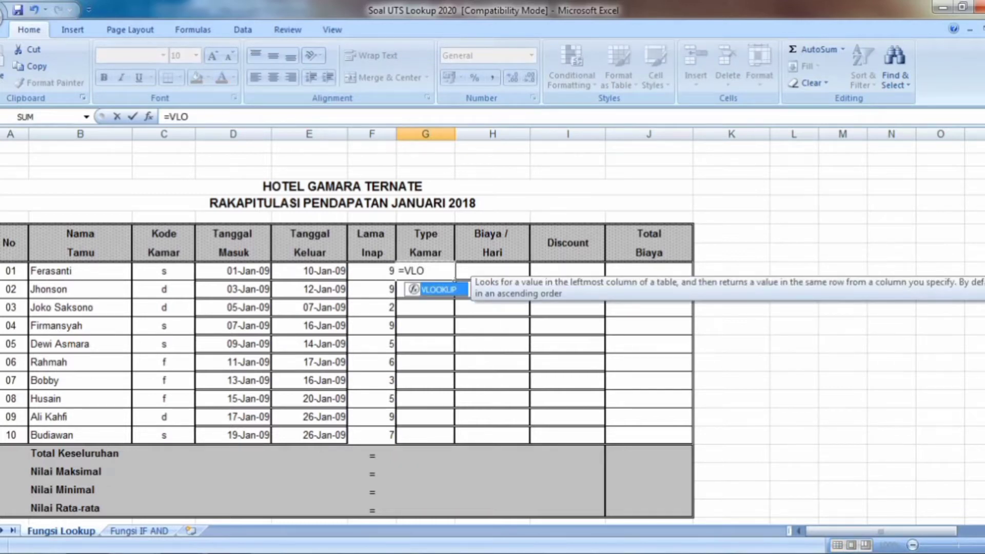
double_click(436, 290)
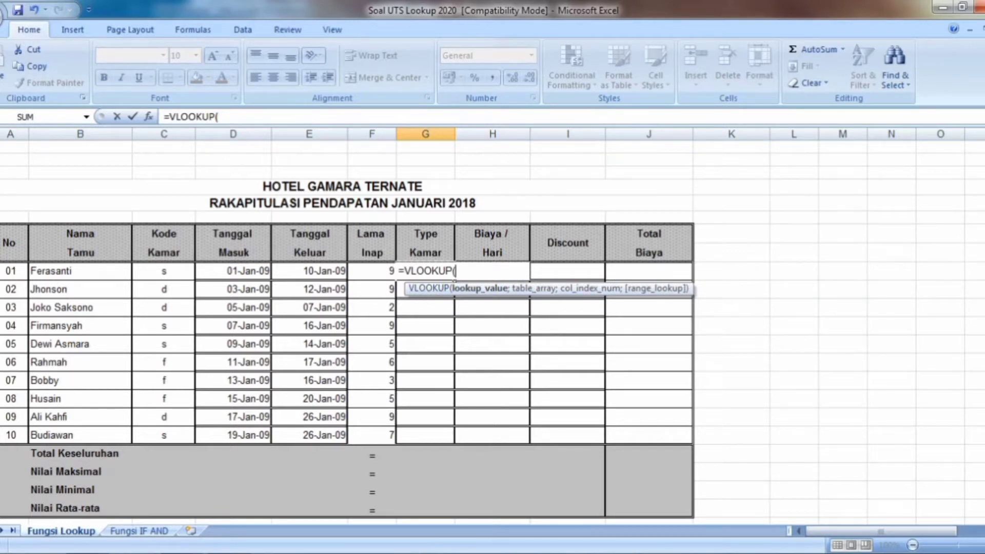
click(164, 270)
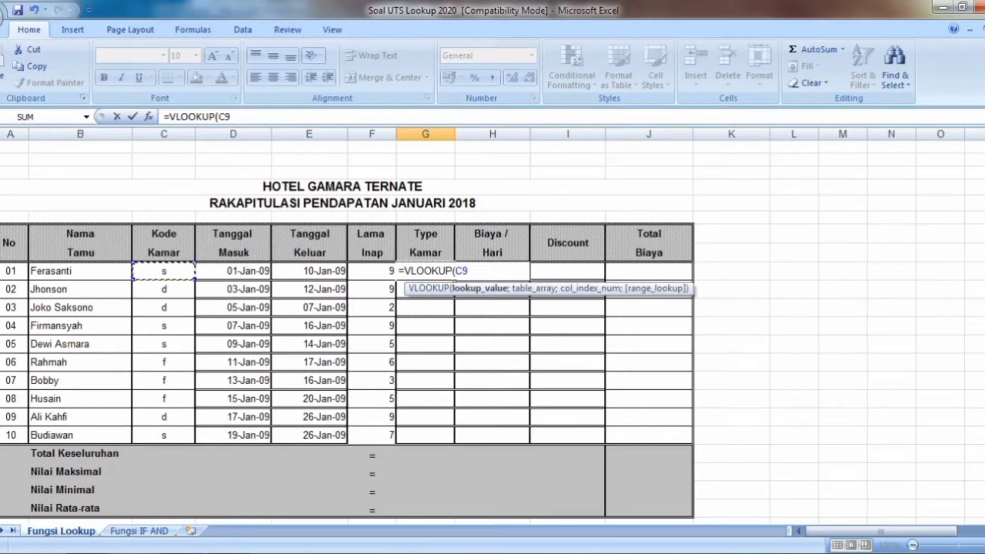
text(;)
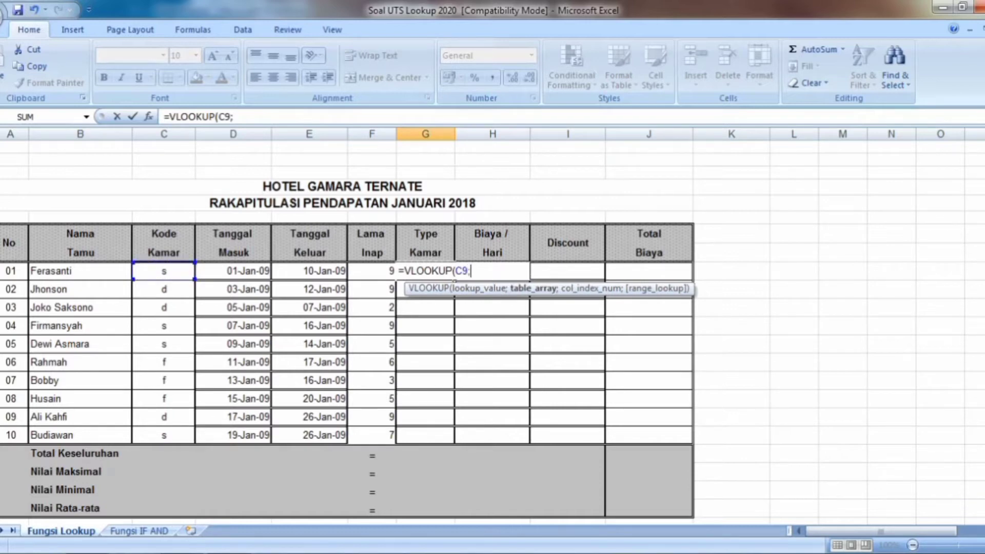
Add the Tabel Proses Data rows A27:D29 as the absolute table array $A$27:$D$29 in G9's VLOOKUP formula.
scroll(492, 334, down, 5)
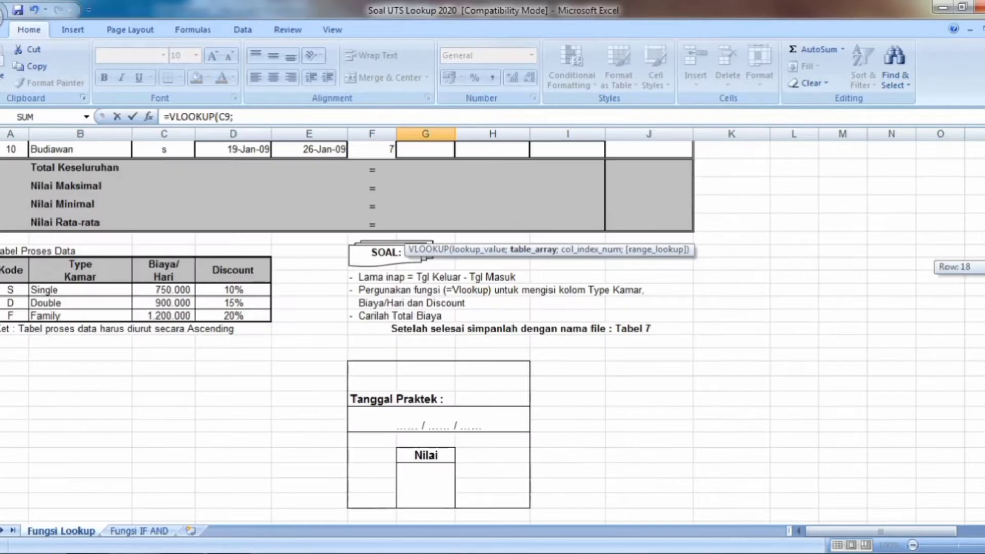
drag(11, 290, 264, 316)
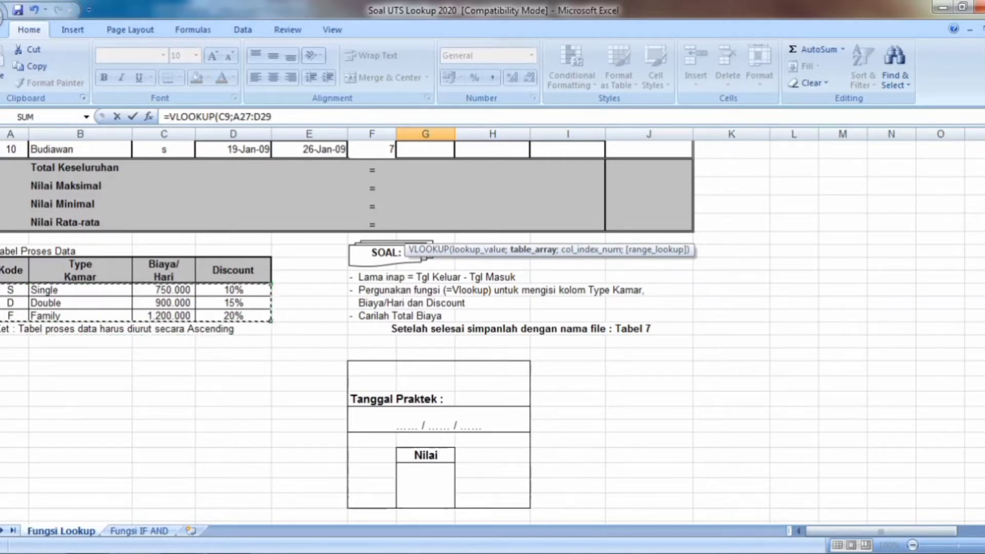
scroll(492, 333, up, 4)
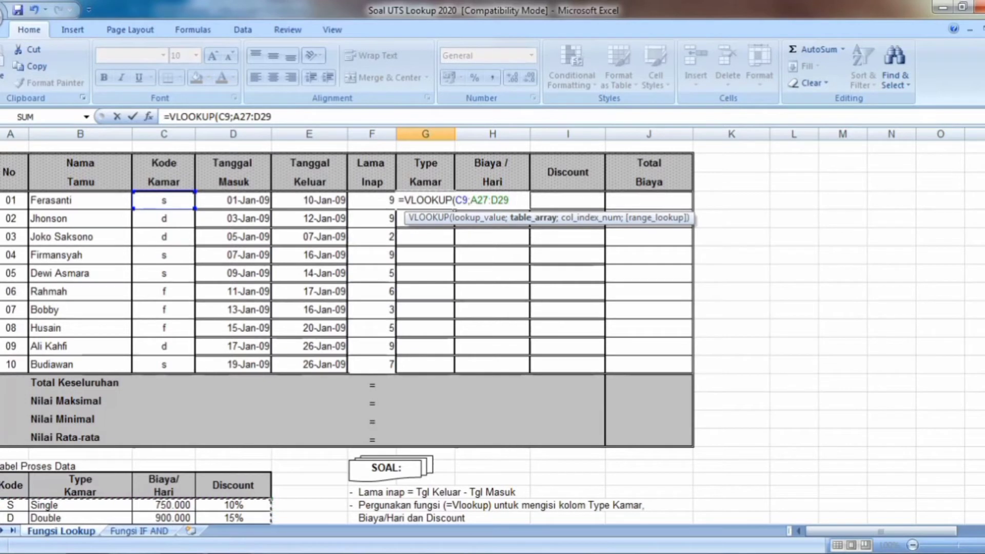
key(F4)
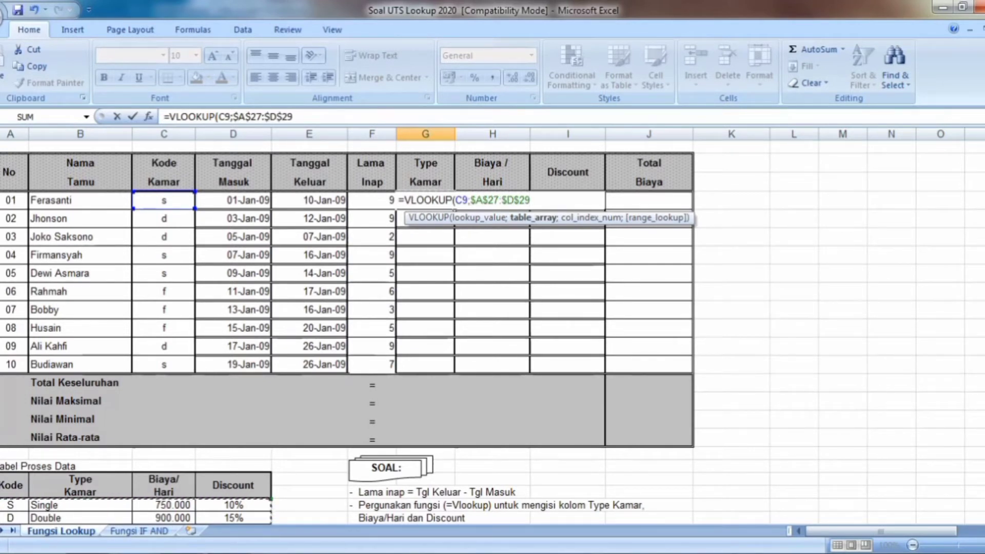
text(;)
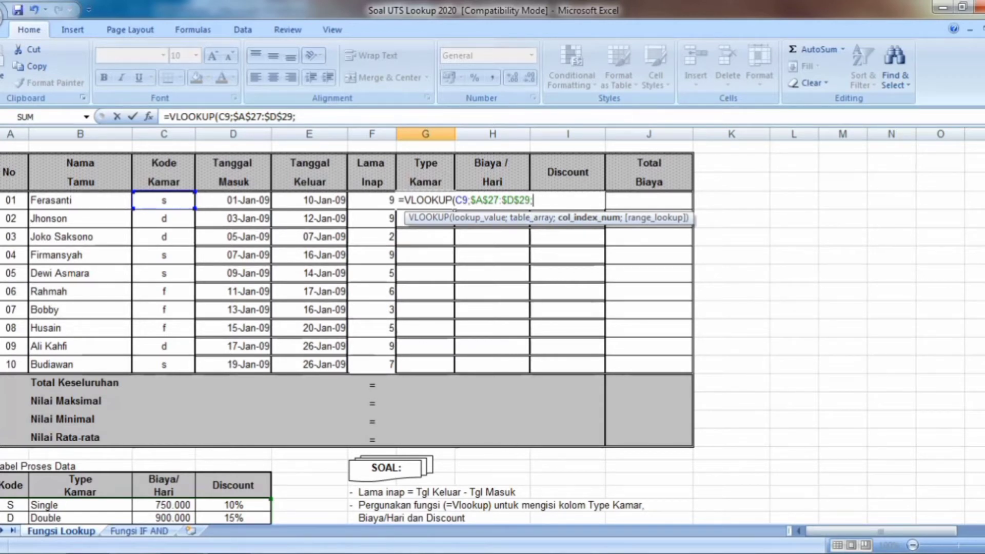
Complete the G9 VLOOKUP with column index 2 and FALSE for an exact match, and enter the formula.
scroll(492, 329, down, 2)
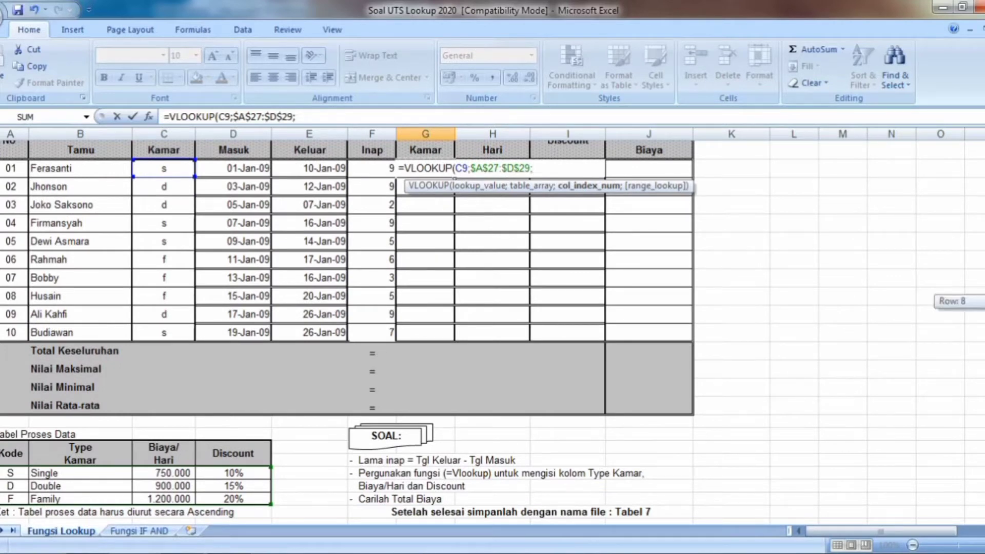
scroll(493, 328, up, 3)
text(2)
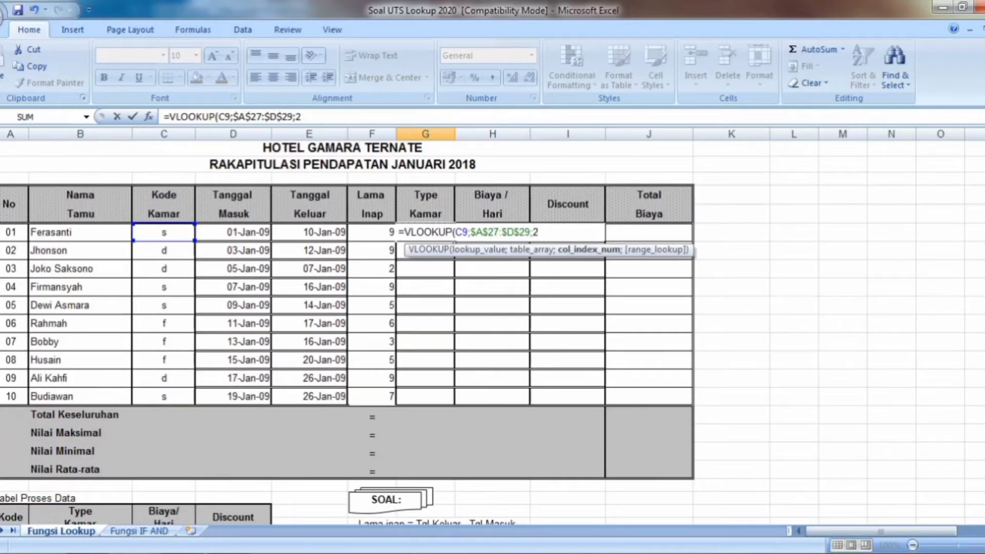
text(;)
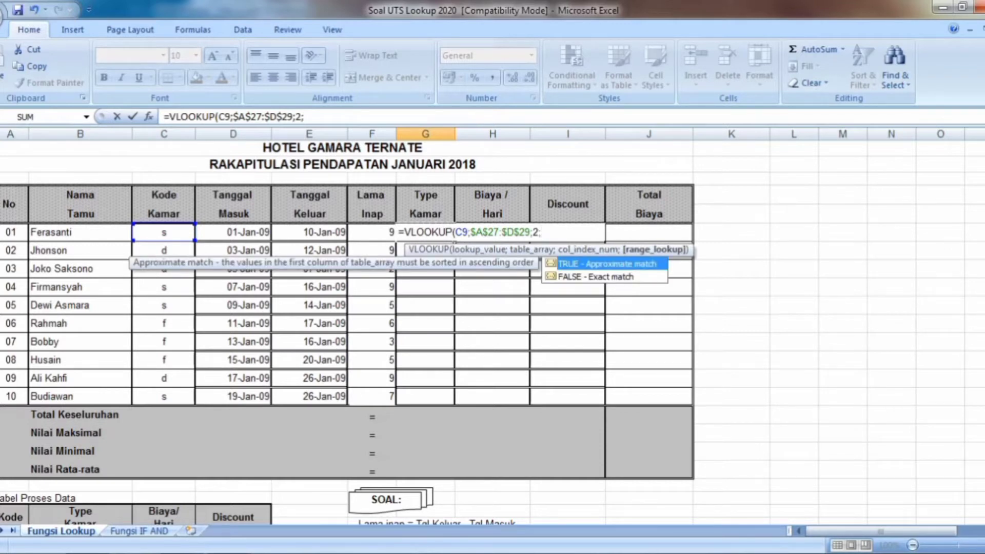
text(ALSE)
double_click(629, 276)
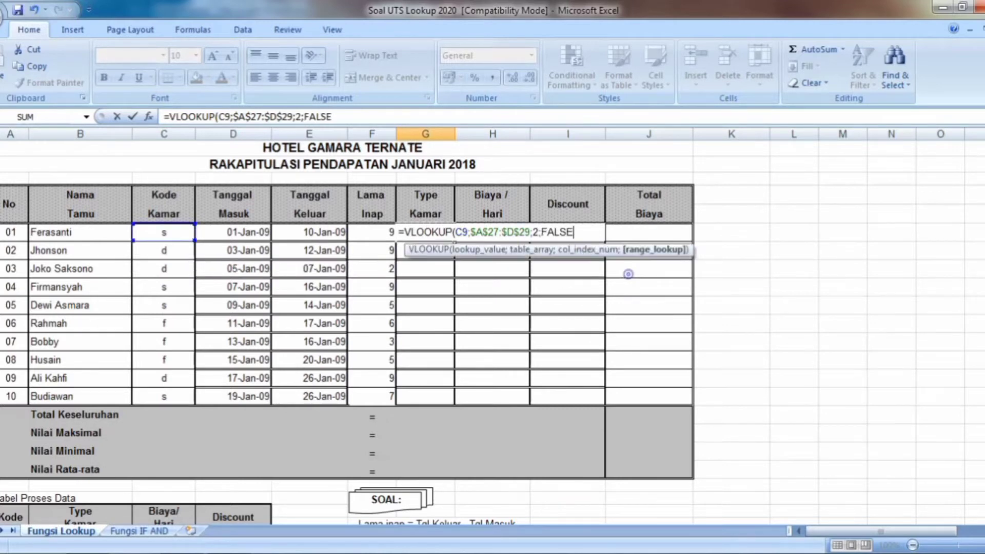
text())
key(Return)
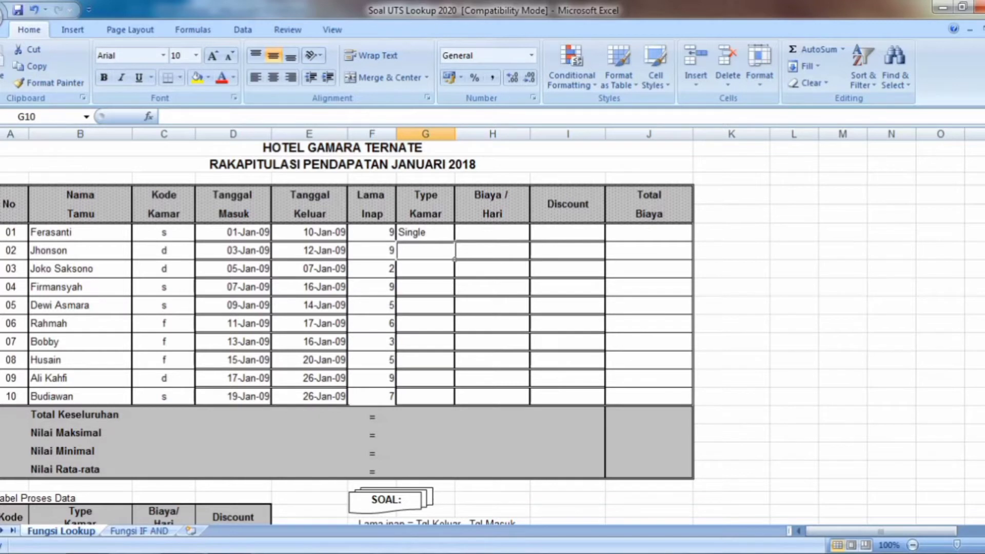
Begin a VLOOKUP in G10 with C10 as the lookup value and $A$27:$D$29 as the absolute table array.
text(=VL)
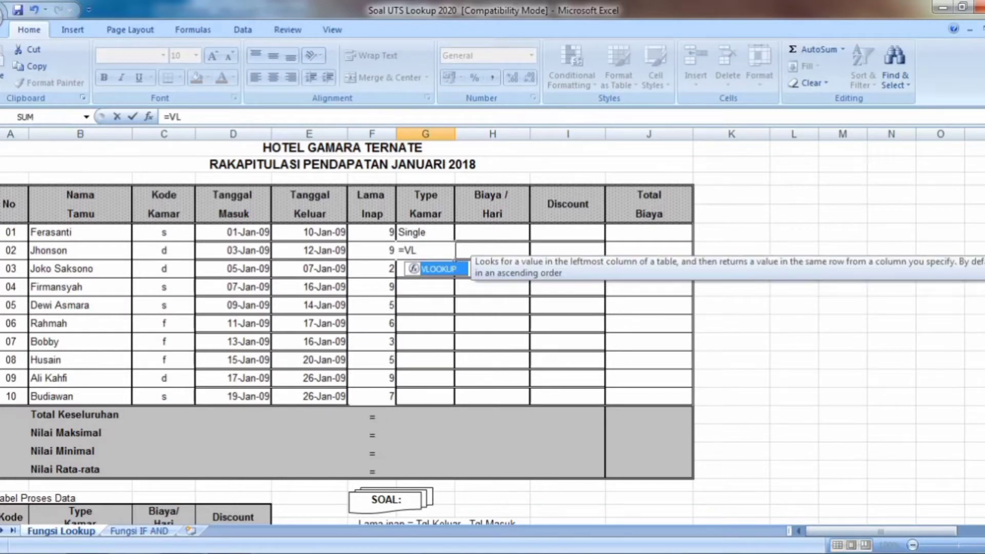
double_click(436, 268)
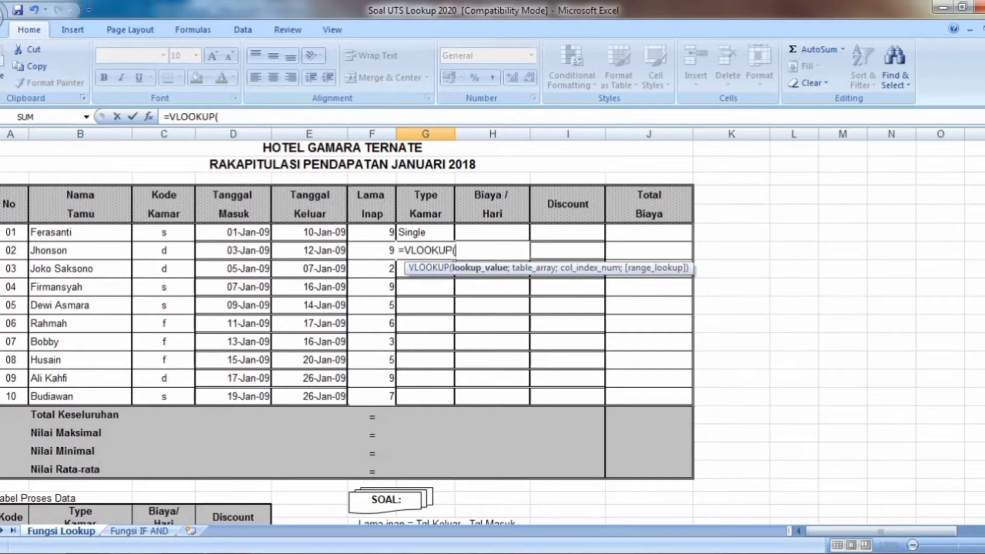
click(175, 252)
text(;)
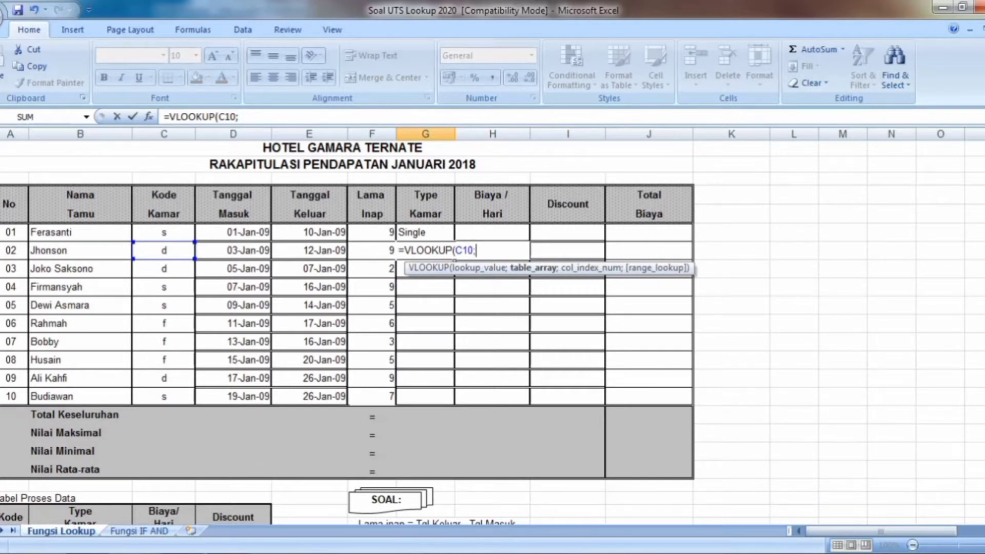
scroll(492, 333, down, 1)
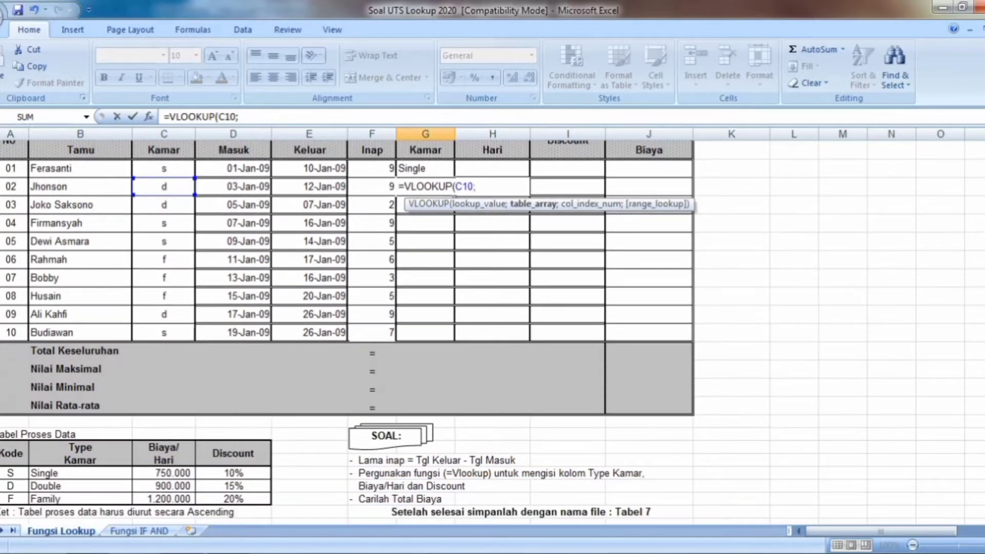
drag(10, 473, 270, 501)
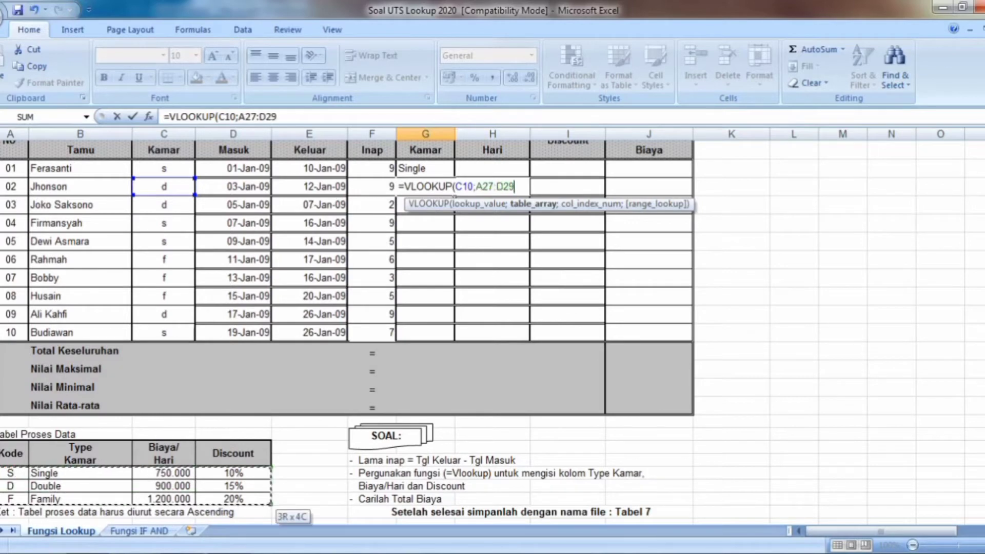
scroll(493, 333, up, 2)
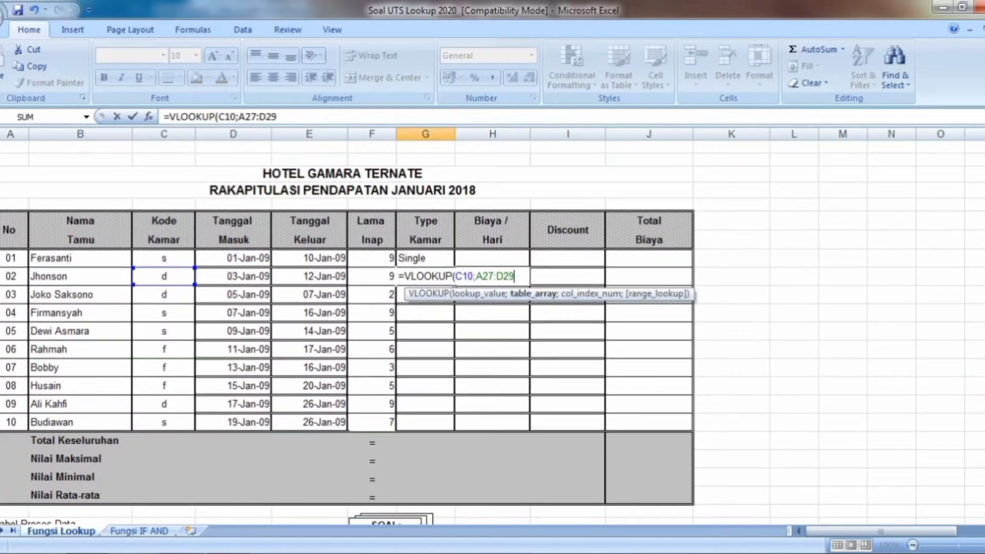
key(F4)
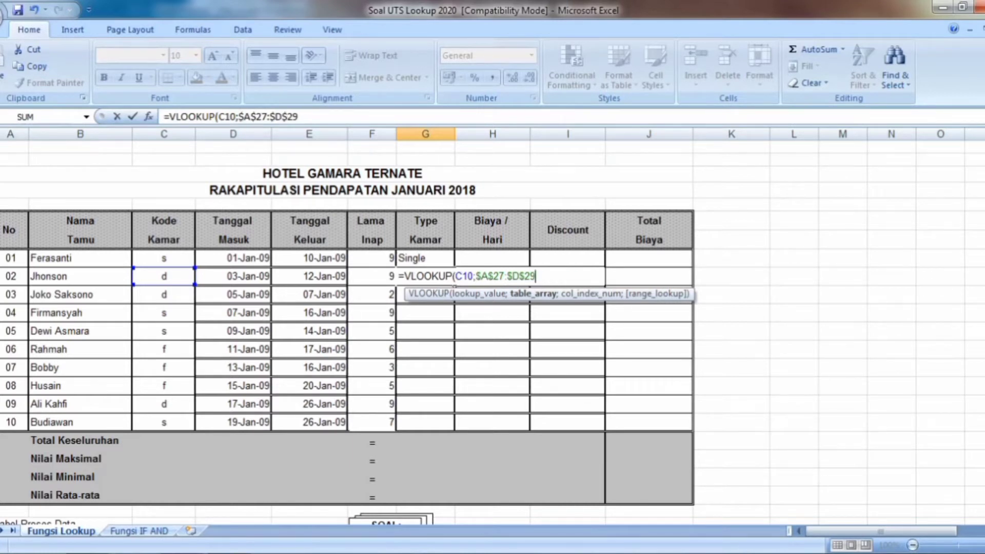
text(;)
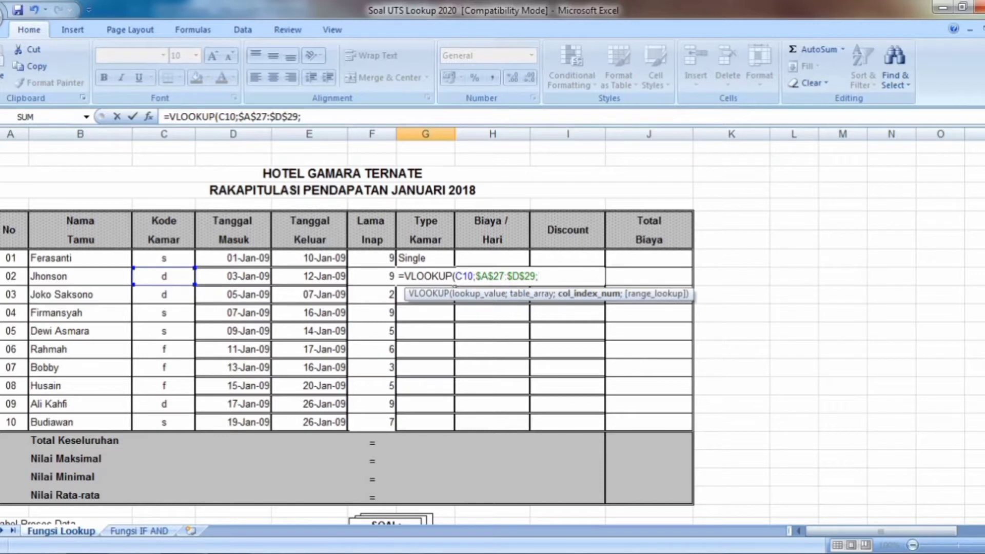
Finish the second guest's Type Kamar formula in G10 with column index 2 and FALSE for an exact match.
scroll(492, 334, down, 2)
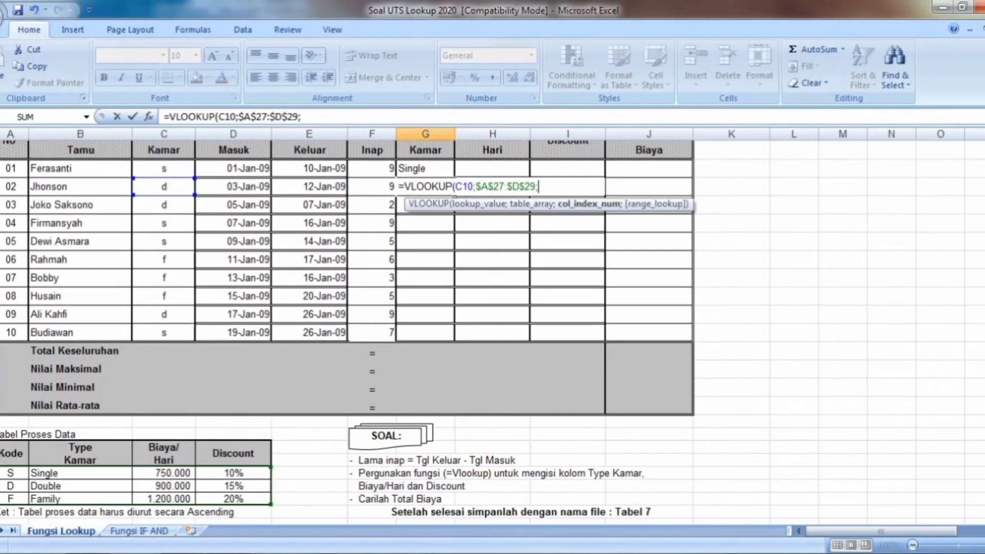
drag(983, 380, 982, 359)
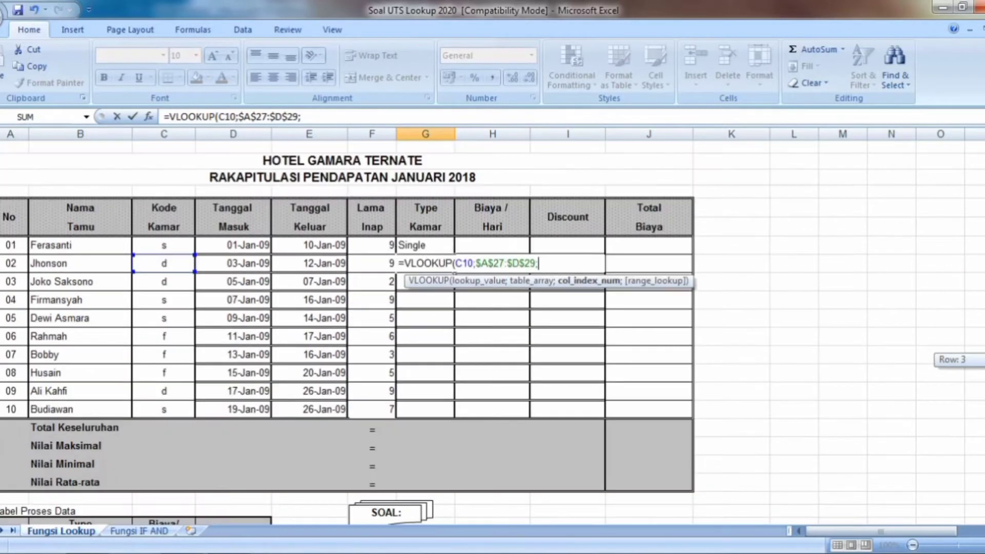
text(2;)
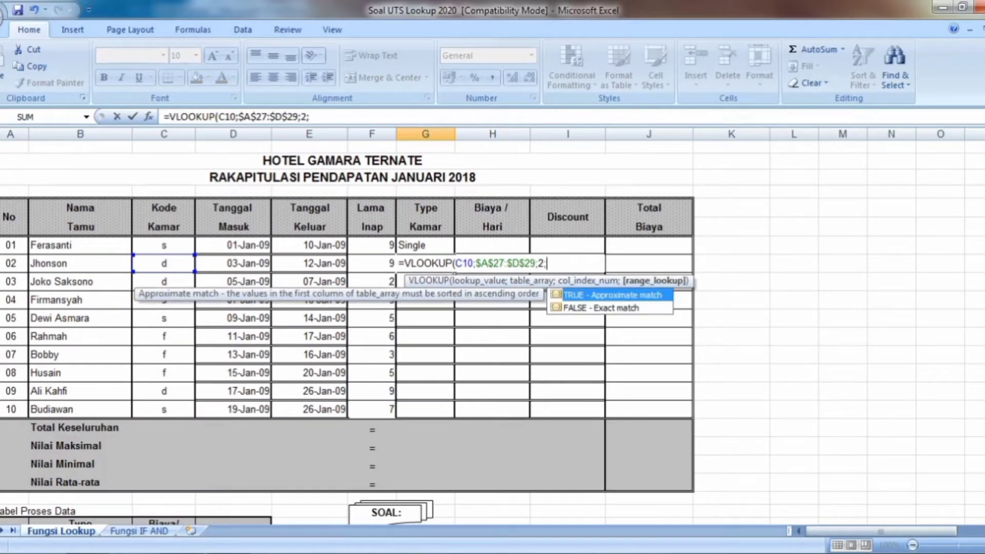
text(FA)
click(578, 310)
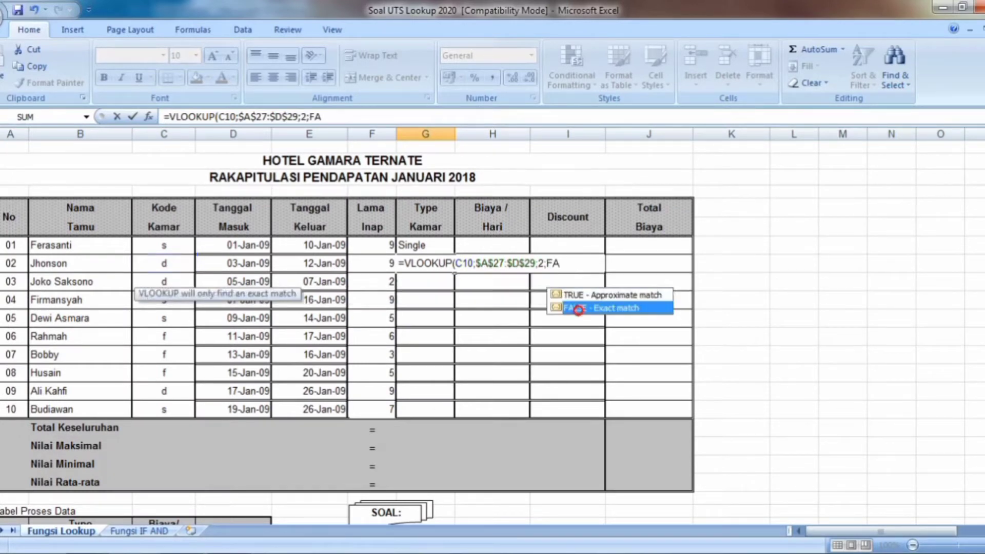
double_click(578, 309)
text())
key(Return)
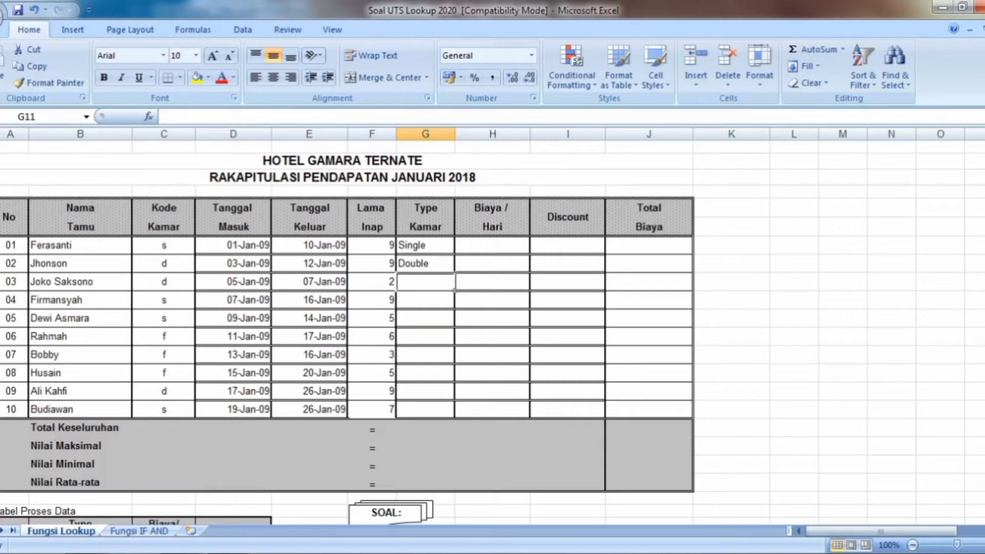
Start the third guest's Type Kamar VLOOKUP in G11, looking up C11 in the absolute range $A$27:$D$29.
text(=VL)
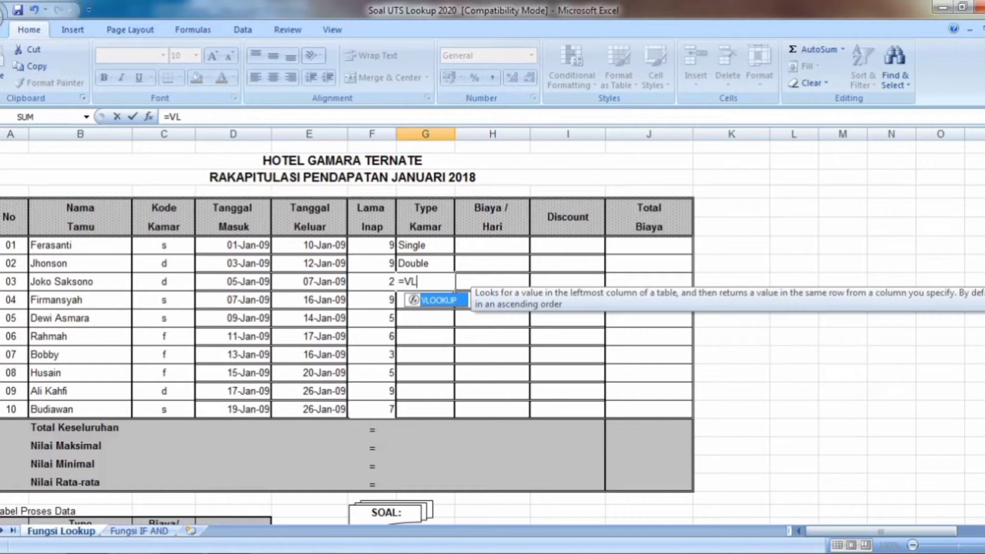
key(Tab)
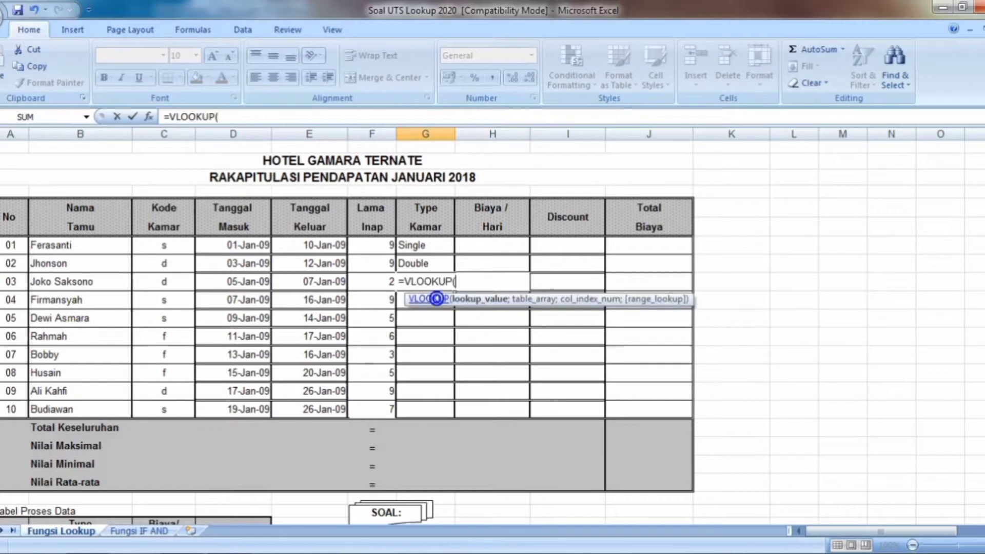
click(177, 284)
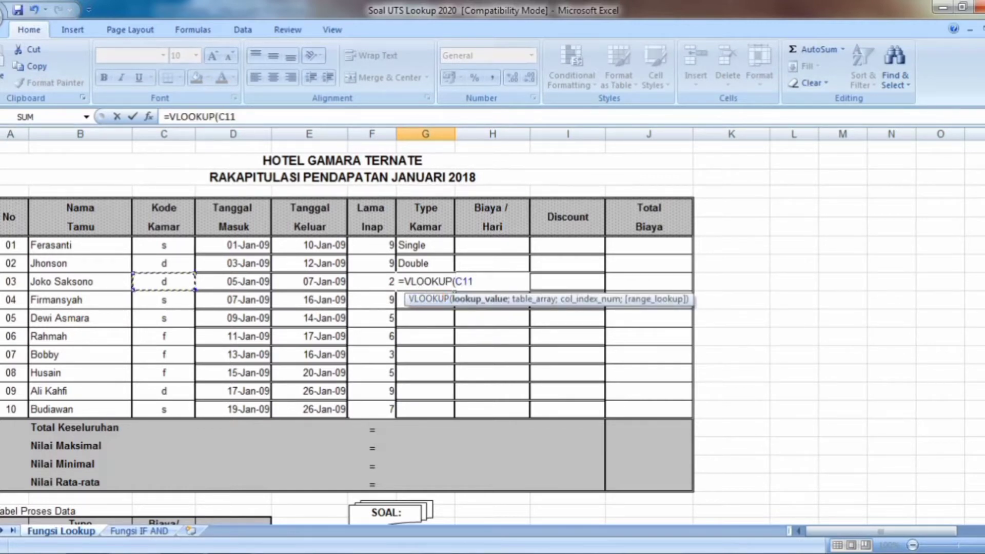
text(;)
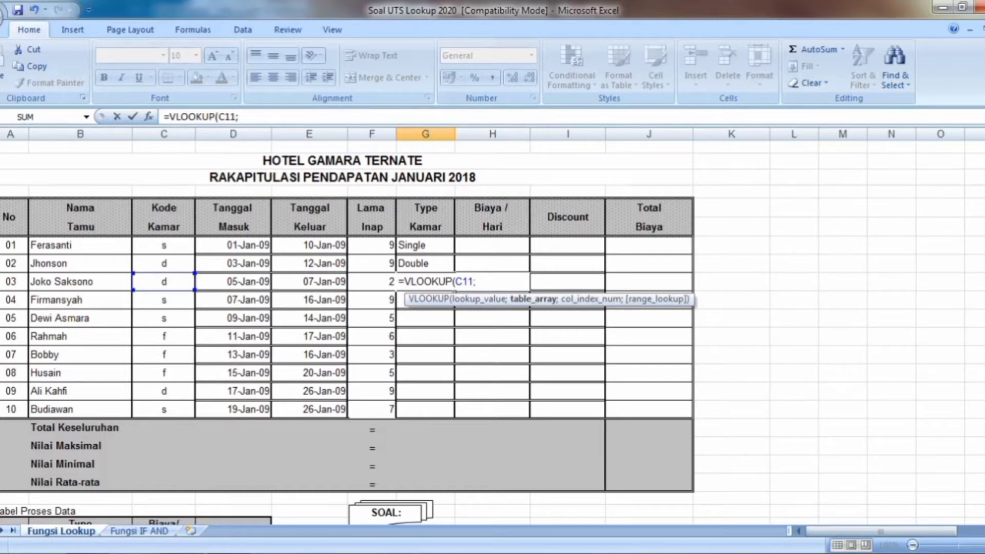
scroll(493, 328, down, 5)
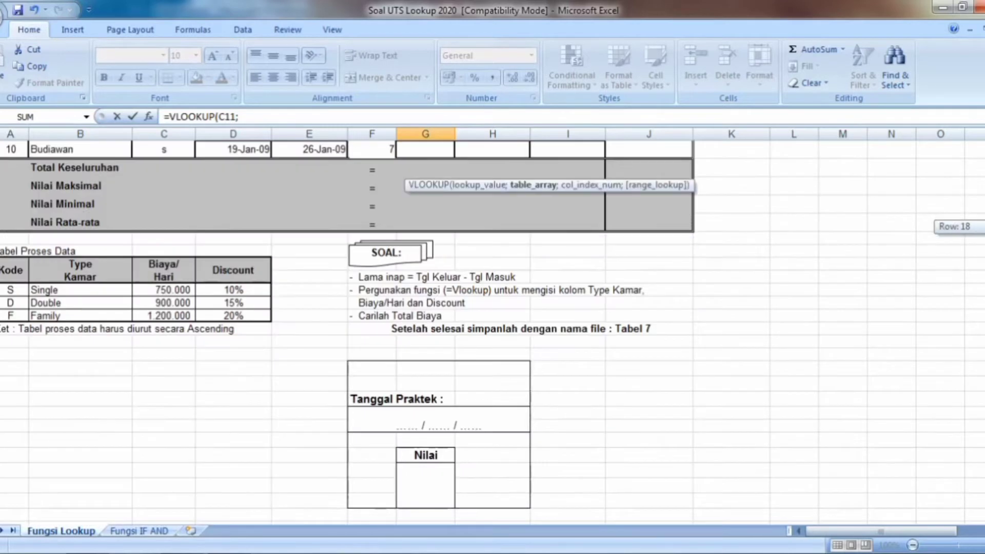
drag(17, 291, 234, 316)
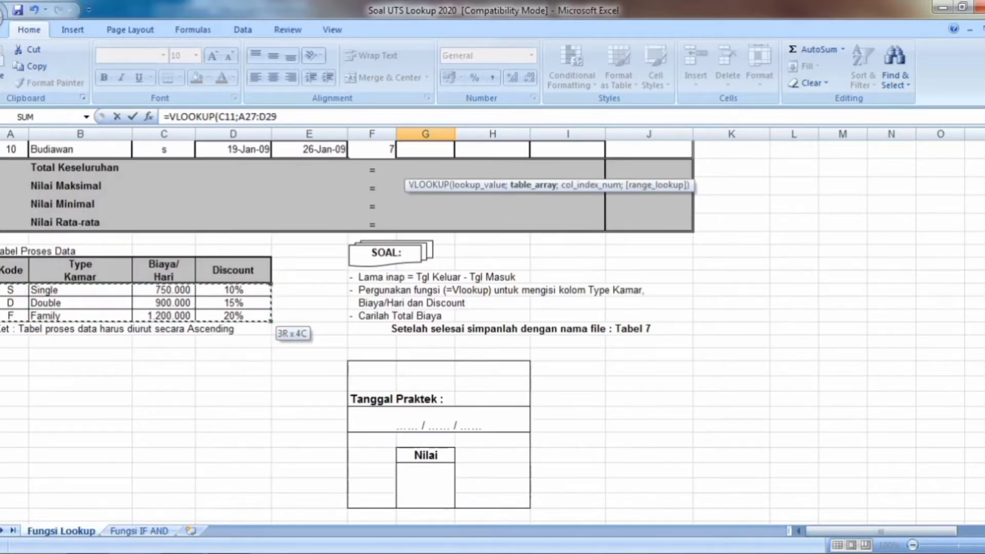
scroll(234, 316, up, 3)
scroll(493, 328, up, 2)
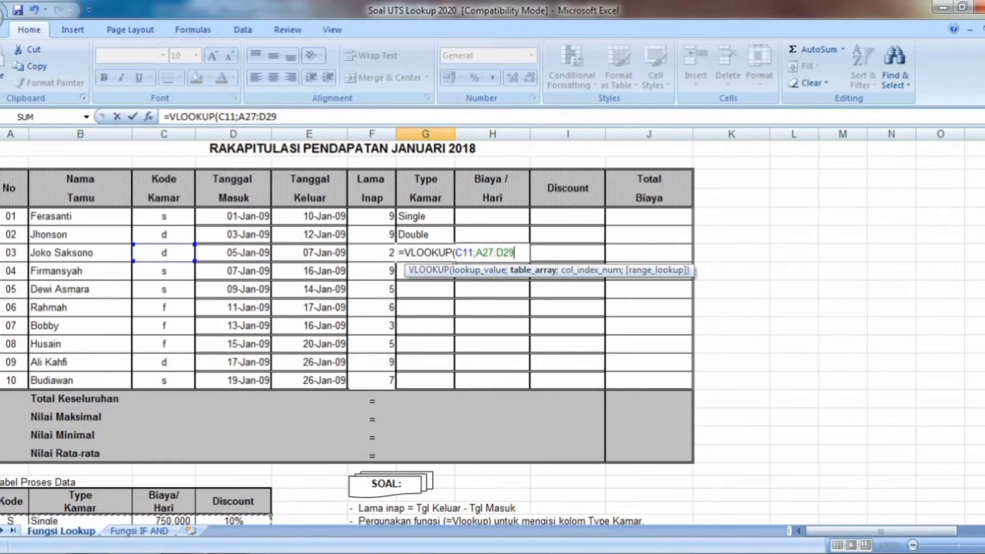
key(F4)
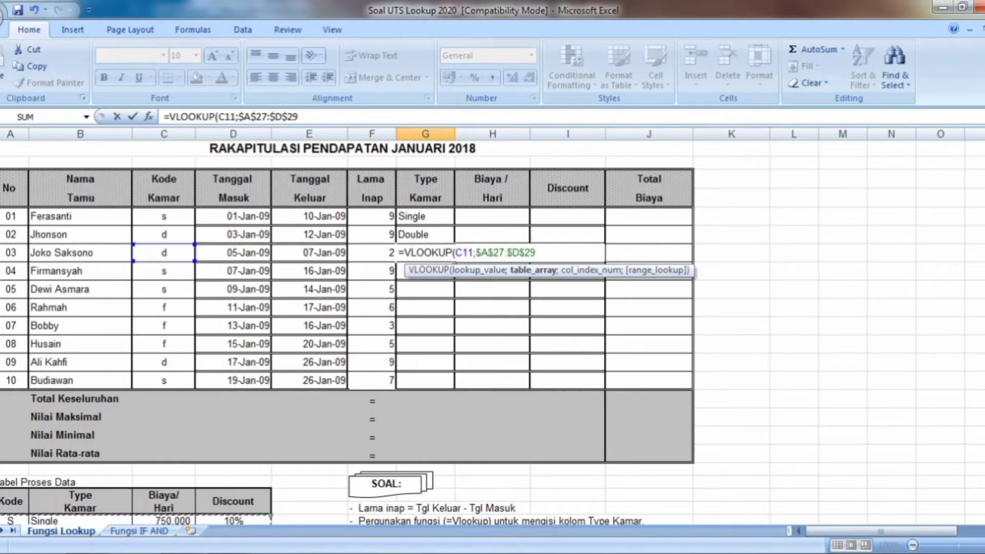
text(;)
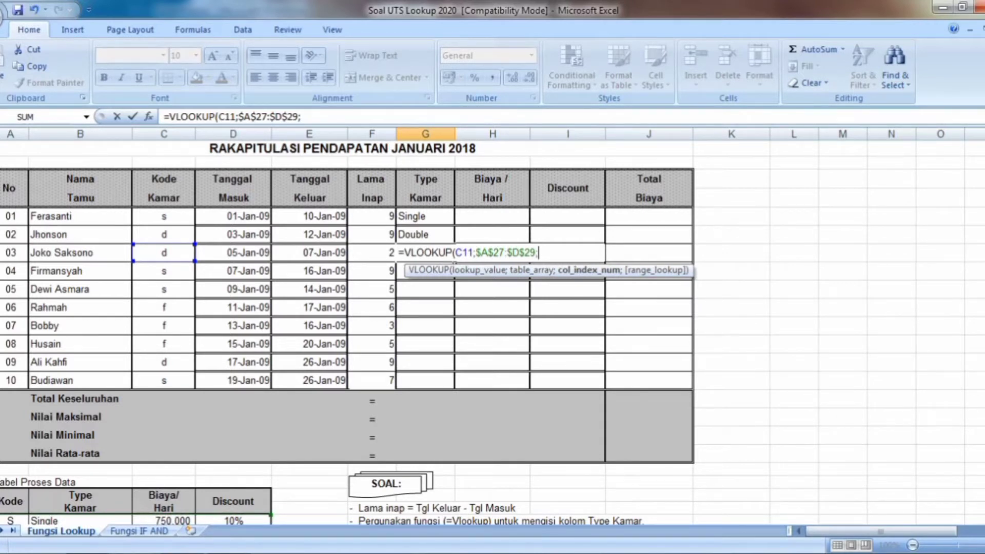
Complete the third guest's Type Kamar formula in G11 with column index 2 and FALSE for an exact match.
scroll(493, 308, down, 2)
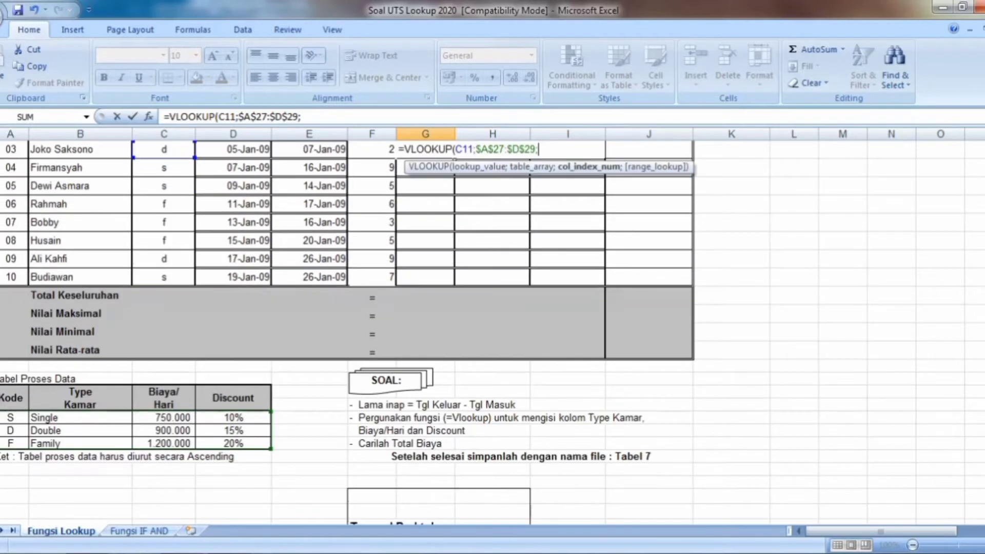
scroll(492, 333, up, 2)
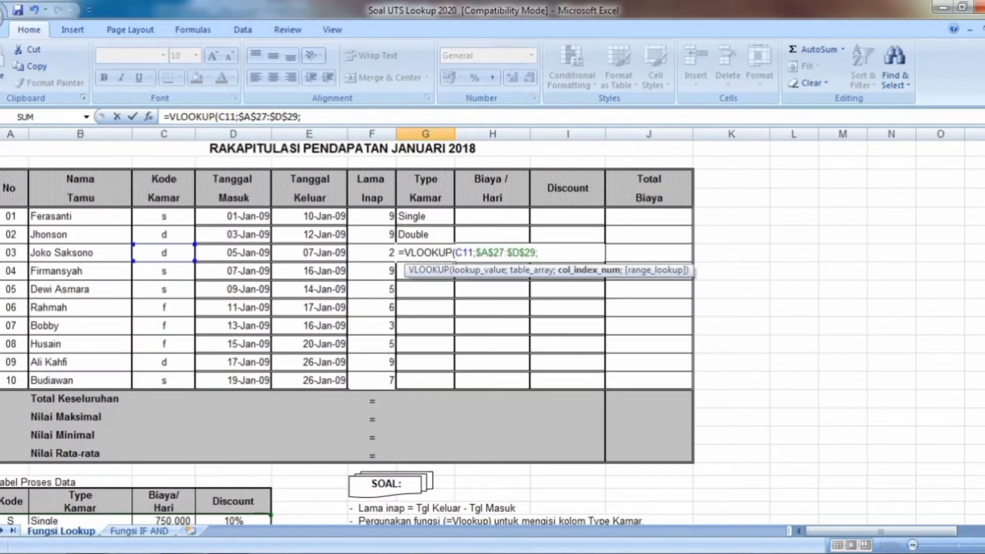
text(2;)
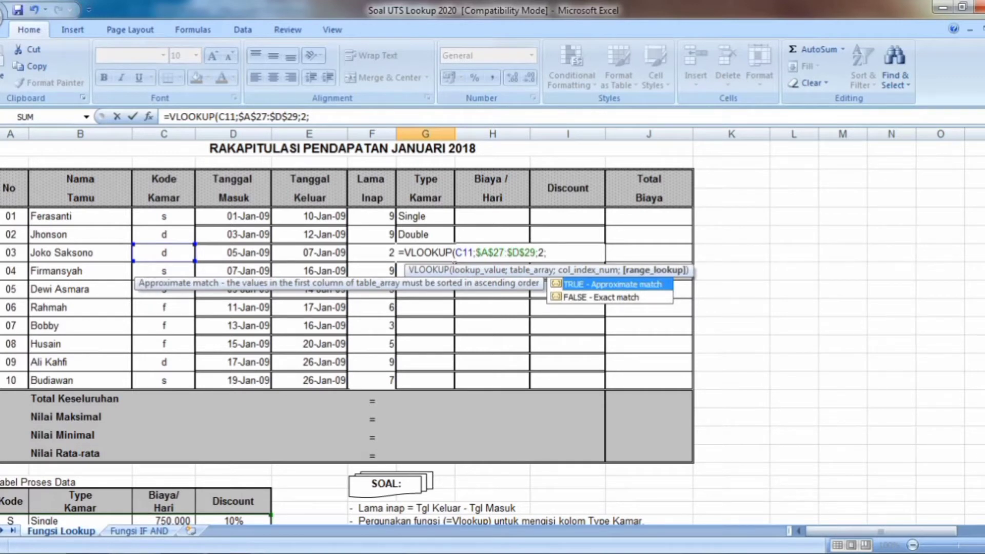
text(F)
double_click(641, 297)
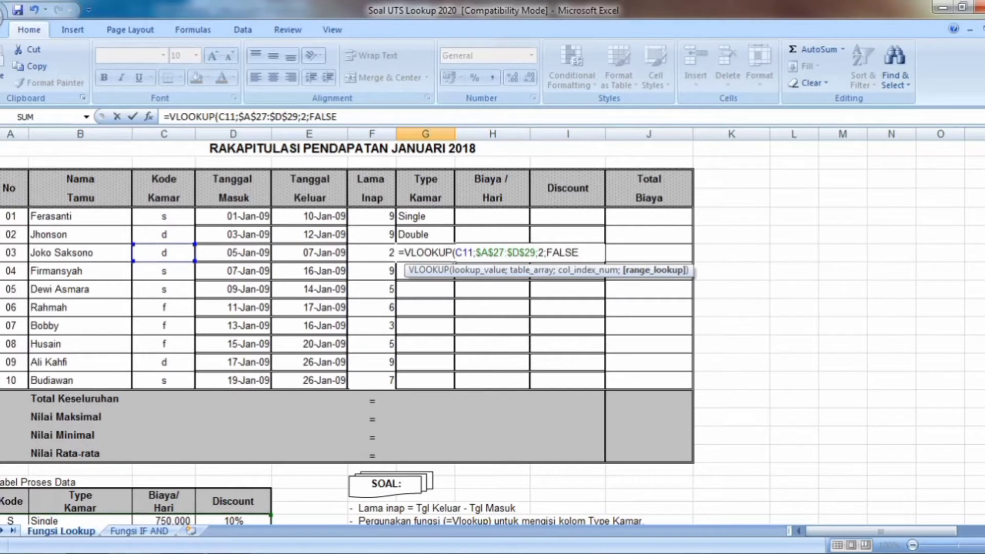
text())
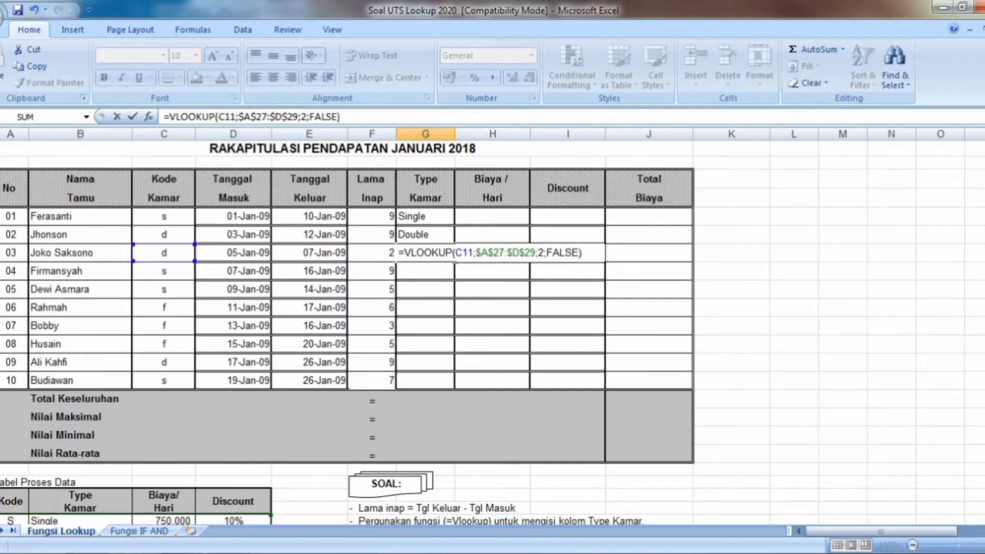
key(Return)
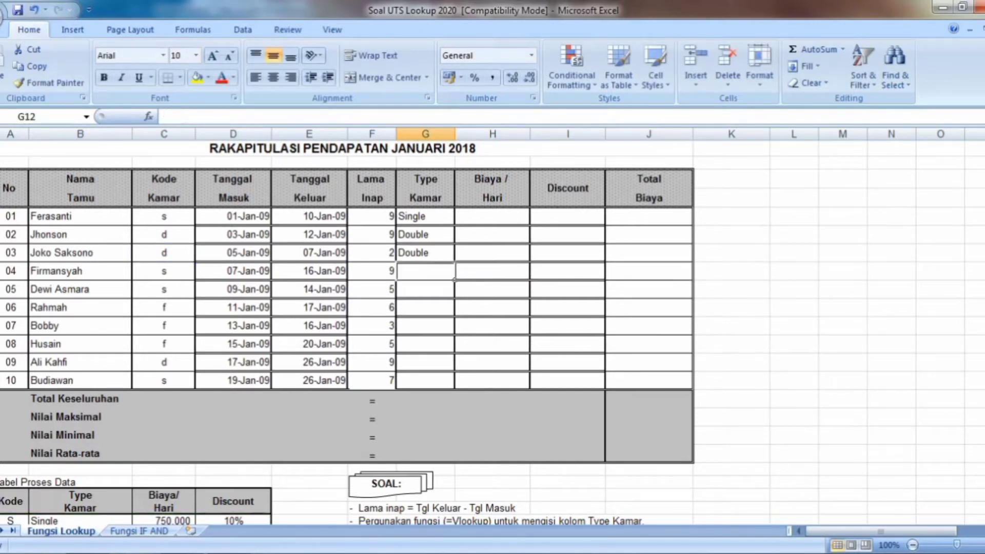
Fill the G11 formula down through G18 and center the Type Kamar entries in G9:G18.
click(431, 252)
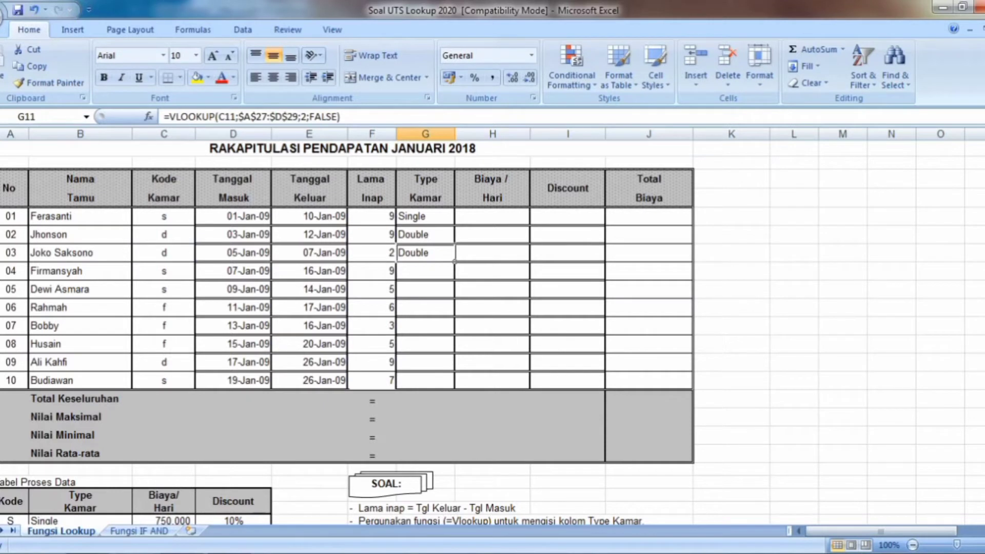
drag(455, 261, 454, 389)
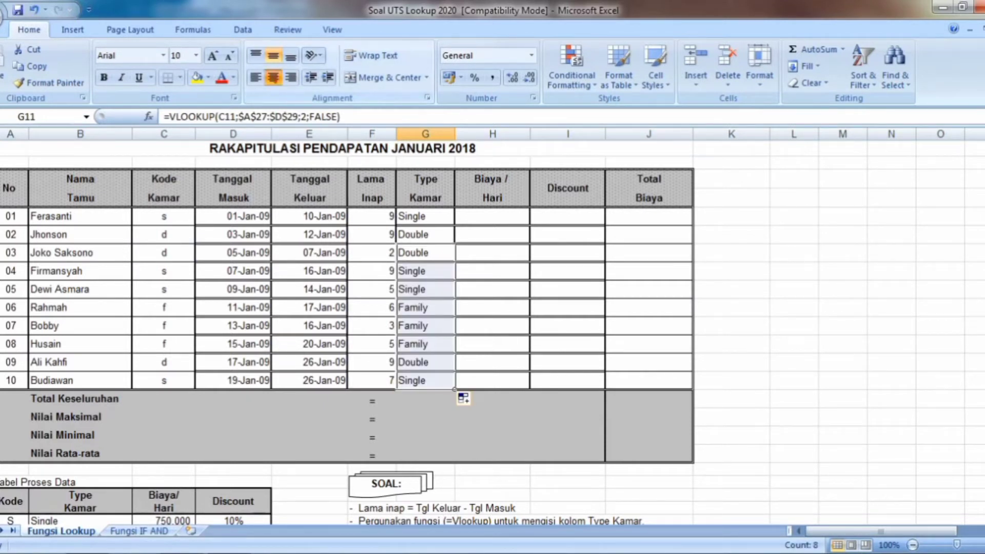
click(273, 77)
drag(450, 216, 436, 235)
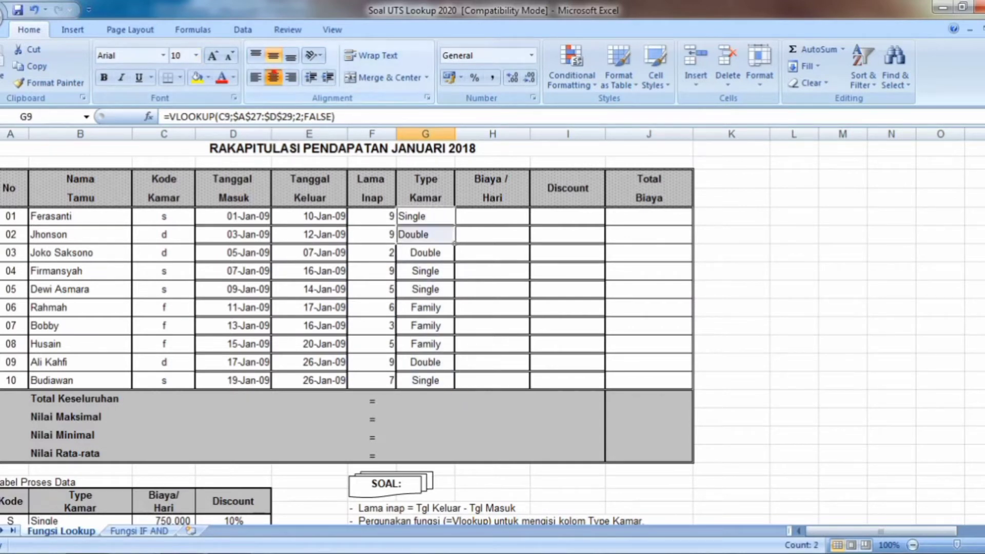
click(274, 77)
Begin the first guest's Biaya/Hari VLOOKUP in H9 with C9 as lookup value and $A$27:$D$29 as absolute table array.
click(507, 219)
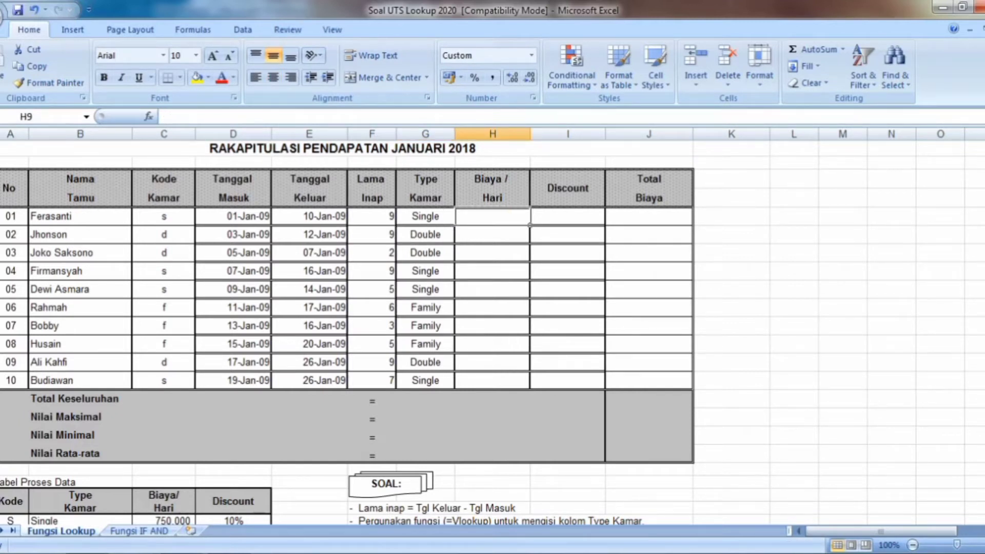
text(=VL)
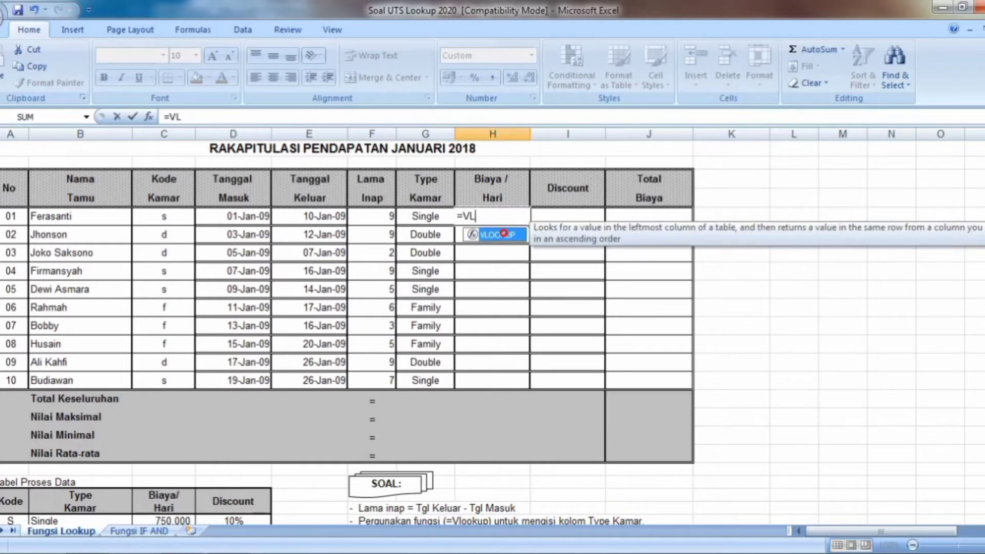
key(Tab)
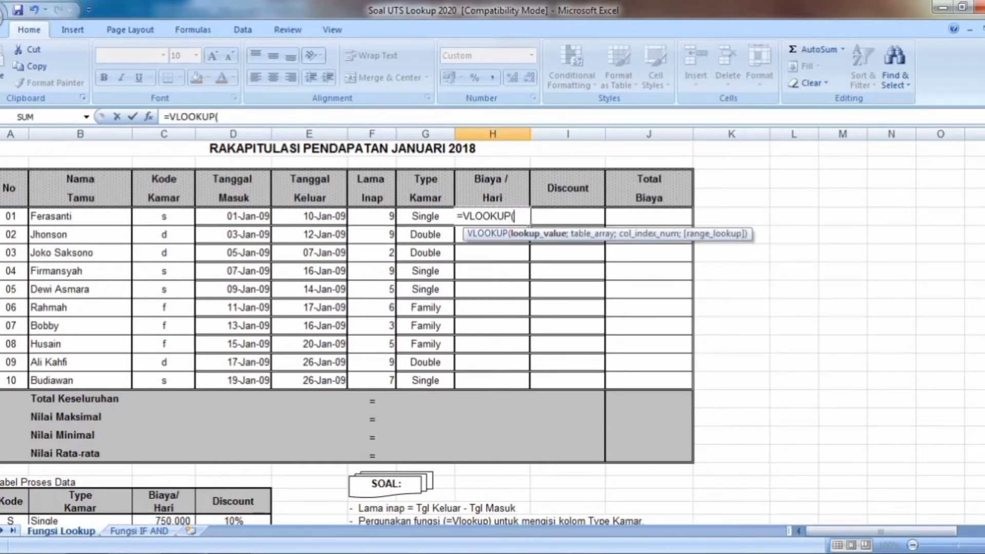
click(163, 216)
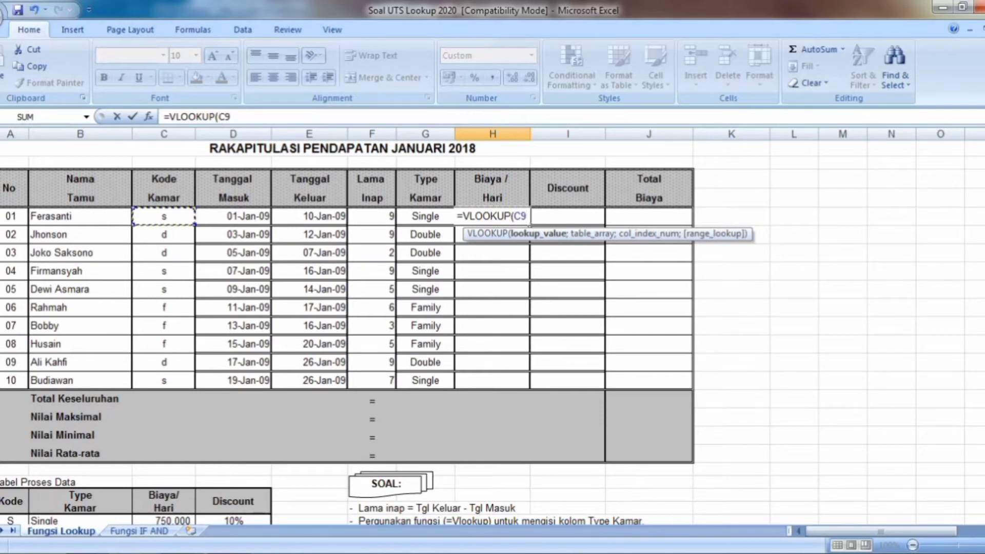
text(;)
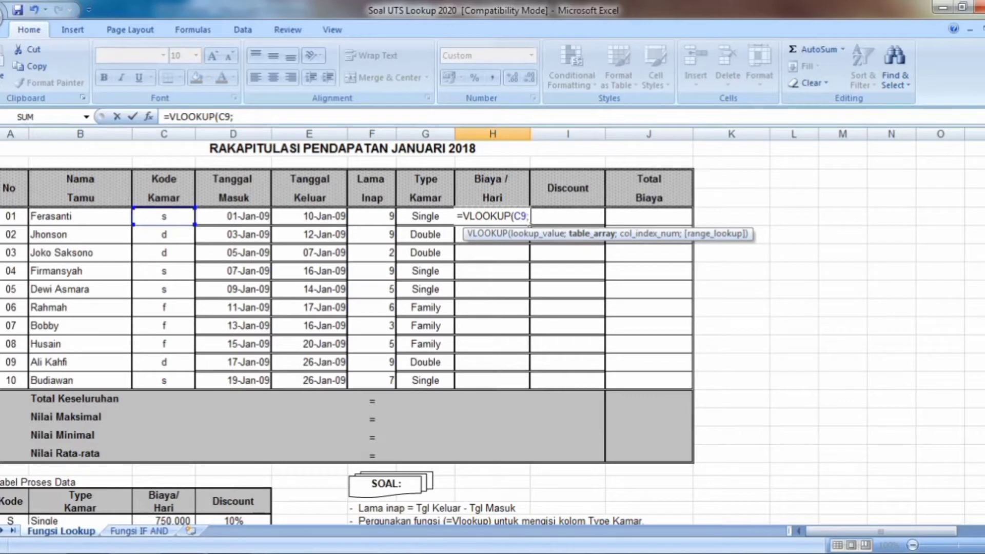
scroll(493, 308, down, 3)
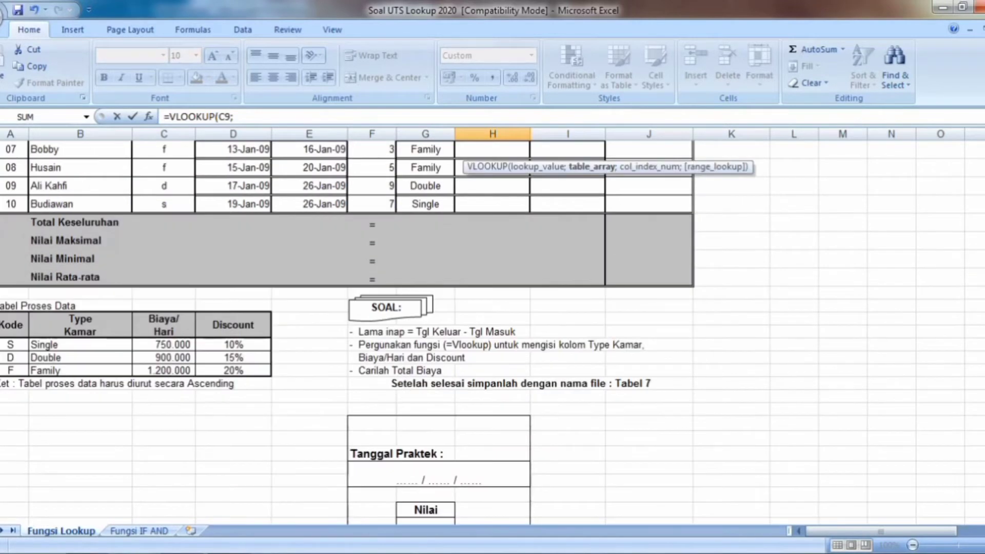
drag(11, 345, 241, 370)
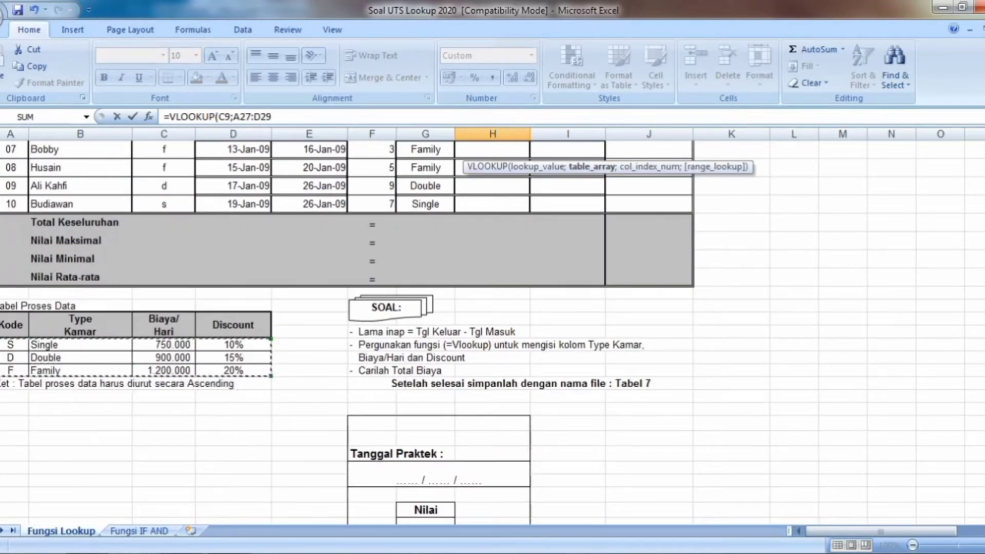
drag(984, 378, 984, 374)
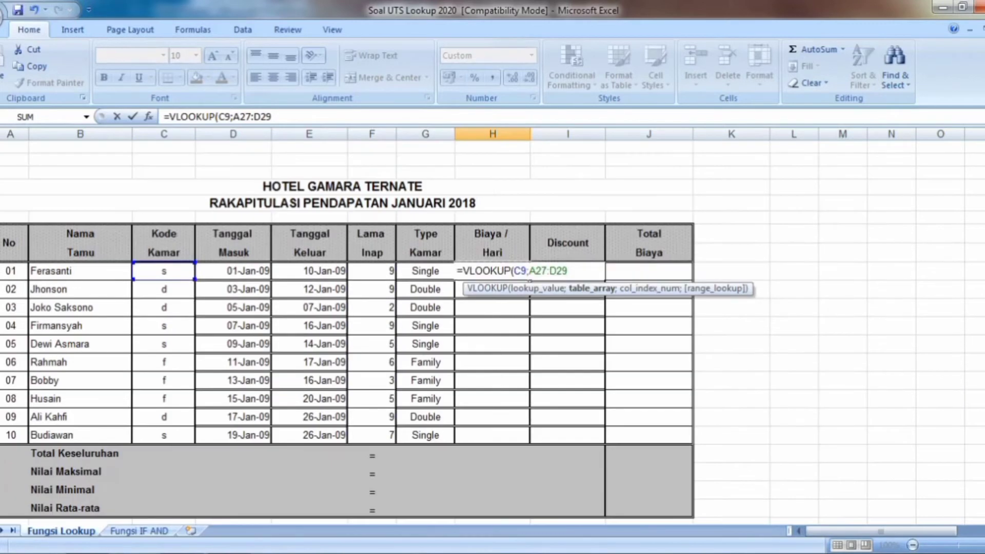
key(F4)
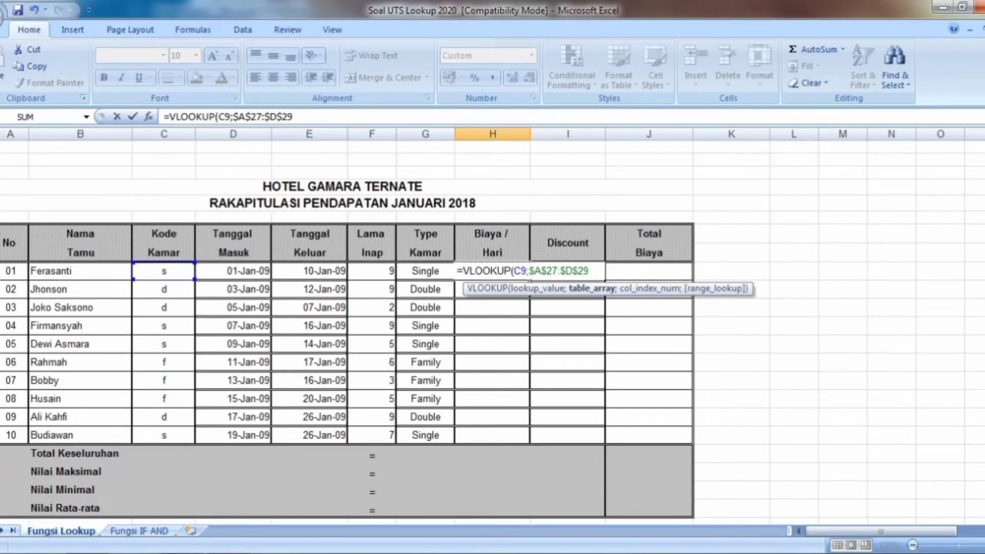
text(;)
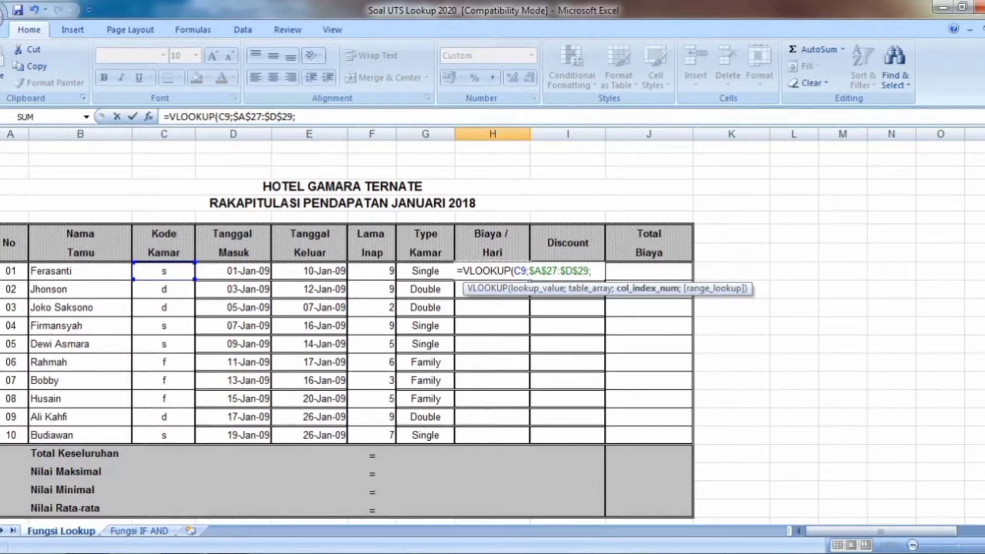
Finish the H9 Biaya/Hari formula with column index 3 and FALSE for an exact match.
scroll(492, 334, down, 3)
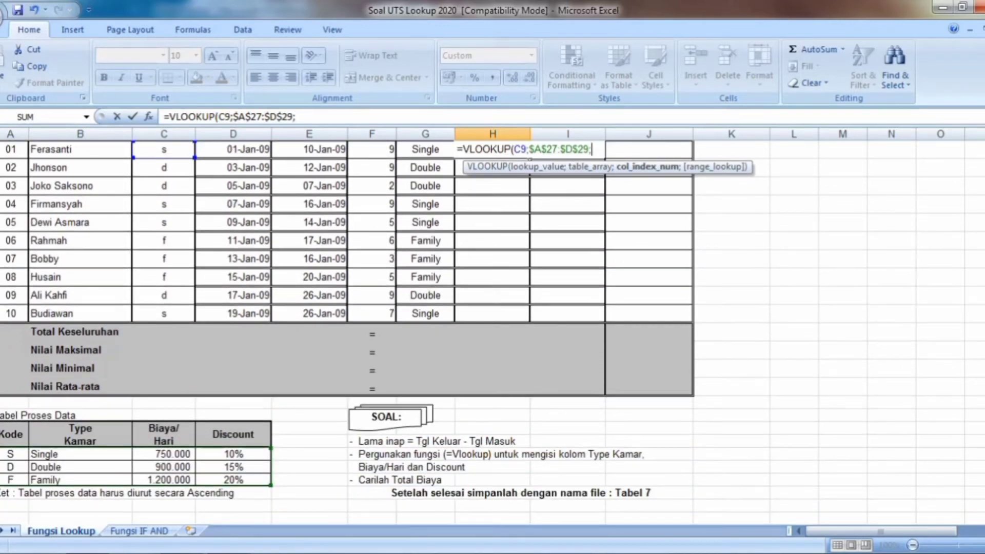
scroll(493, 328, up, 3)
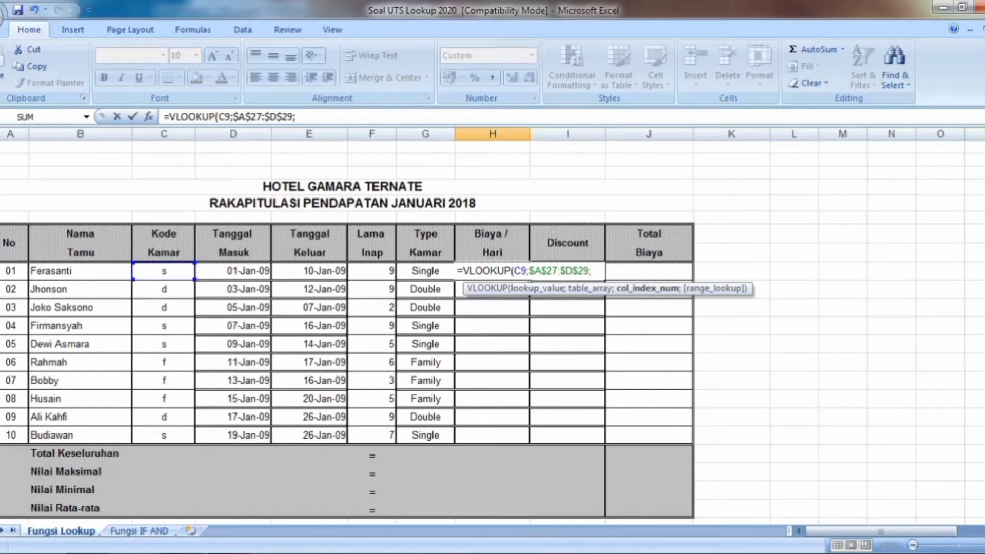
text(3;)
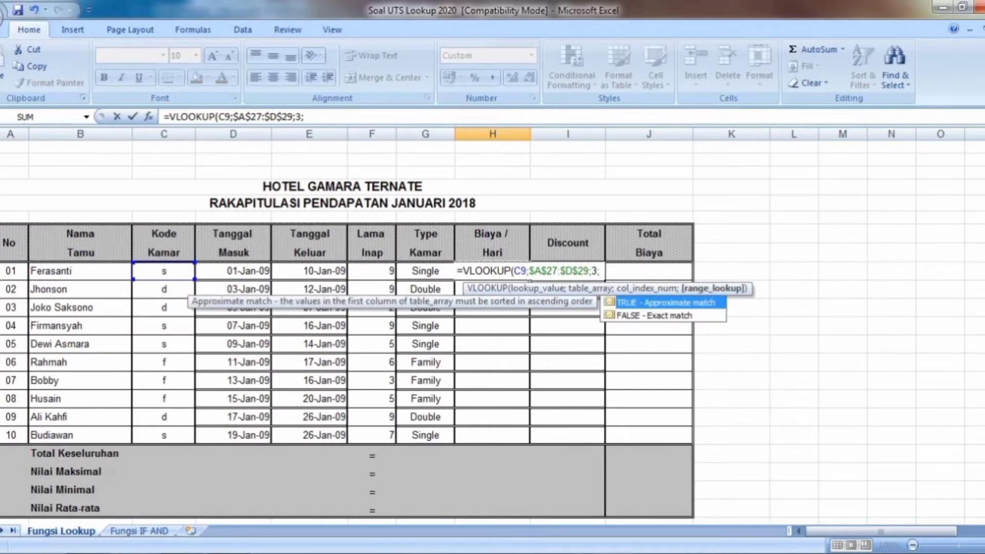
text(FALSE)
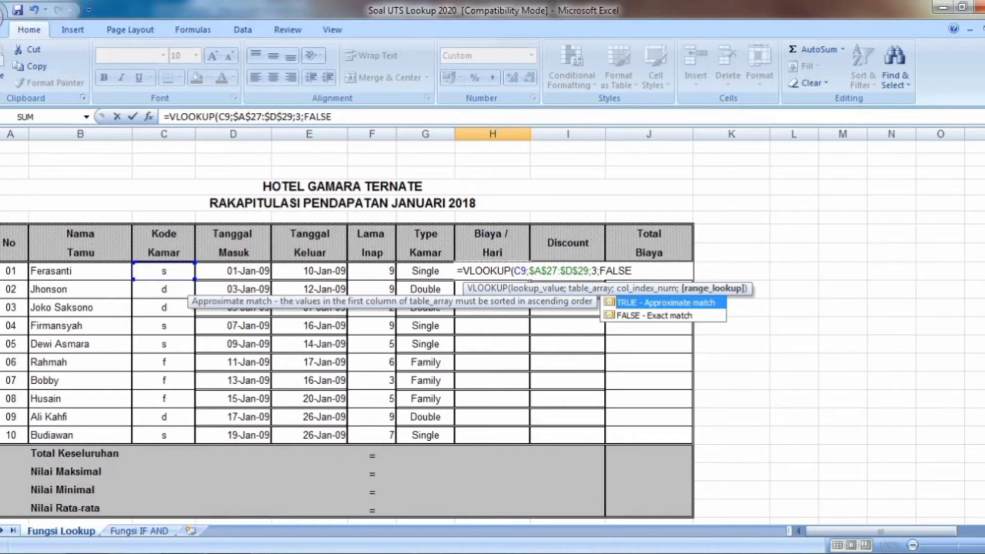
text())
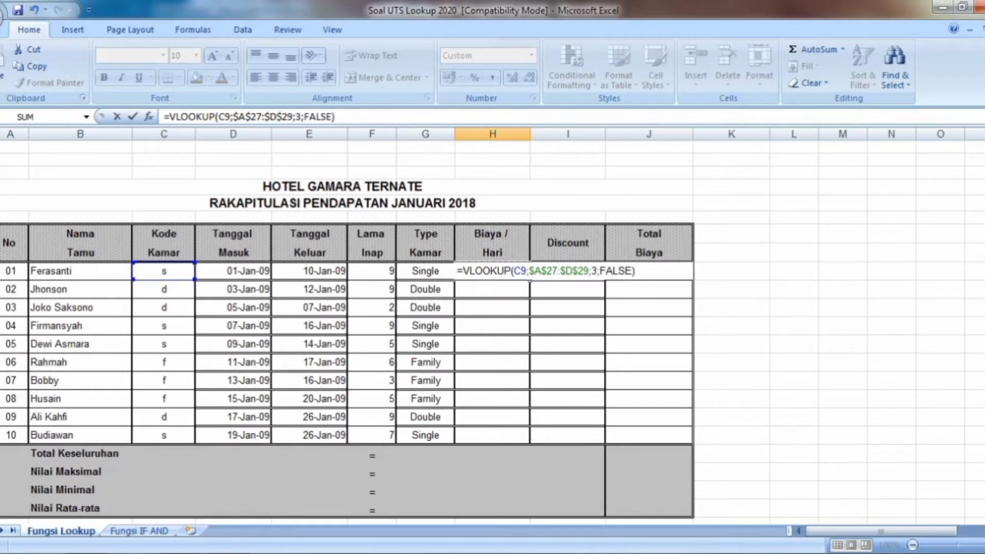
key(Return)
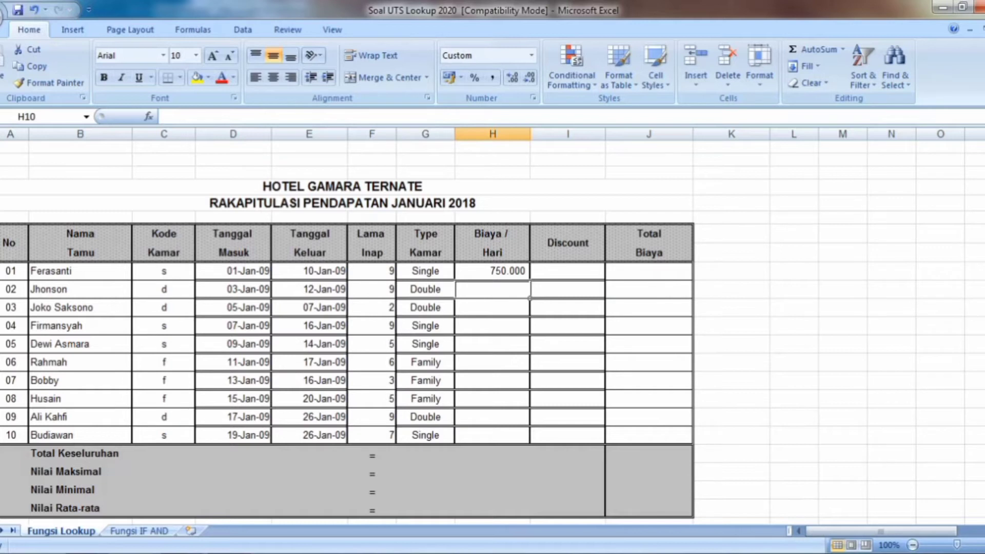
Begin the second guest's Biaya/Hari VLOOKUP in H10 with C10 as lookup value and $A$27:$D$29 as absolute table array.
text(=VL)
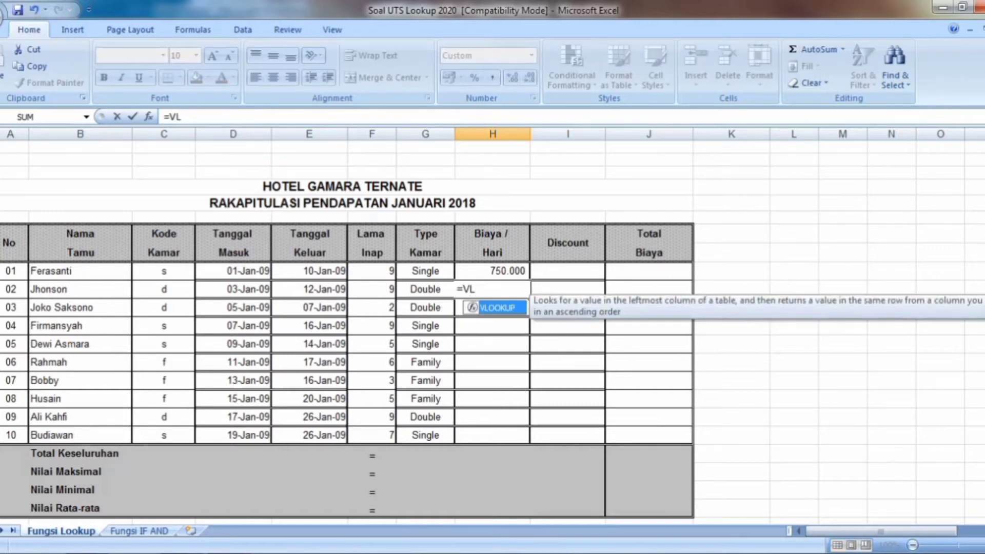
double_click(503, 306)
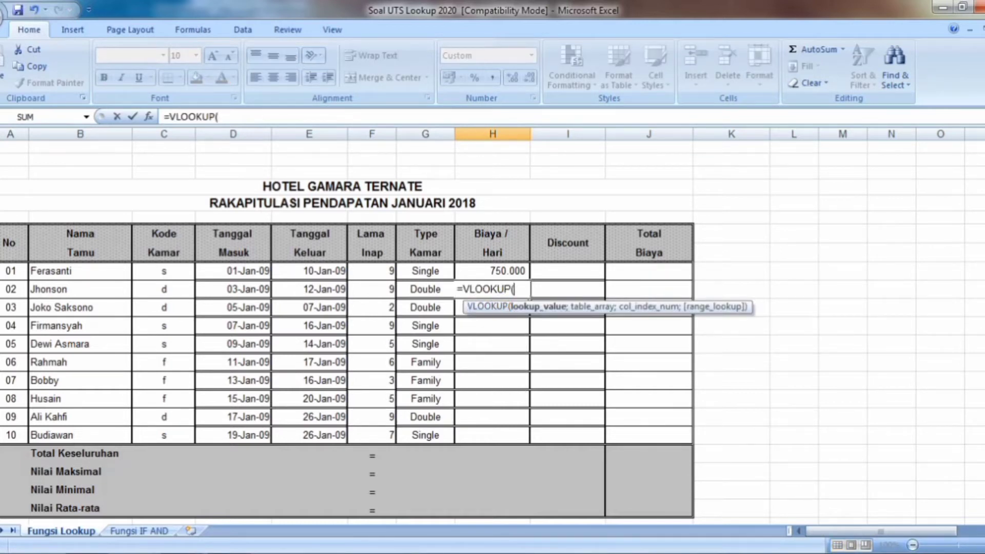
click(174, 285)
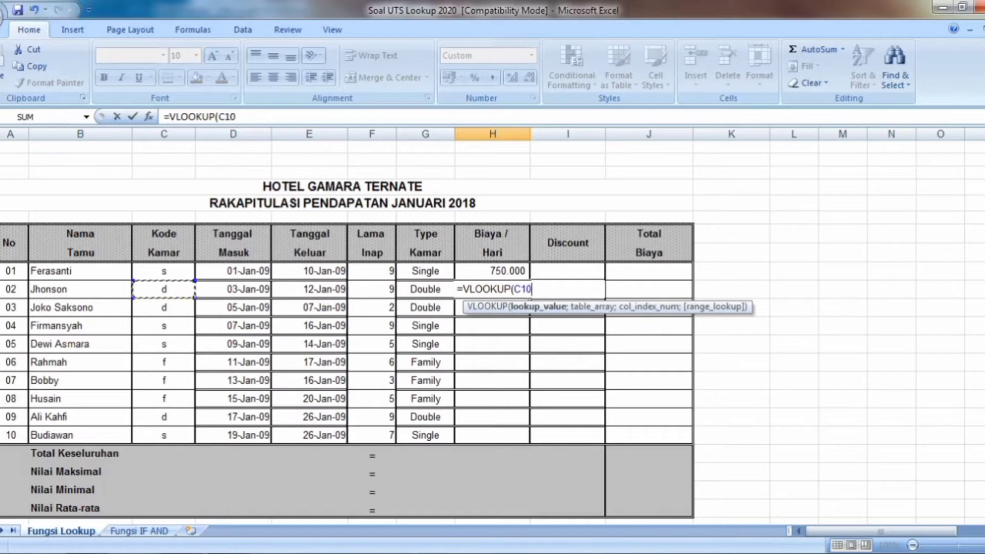
text(;)
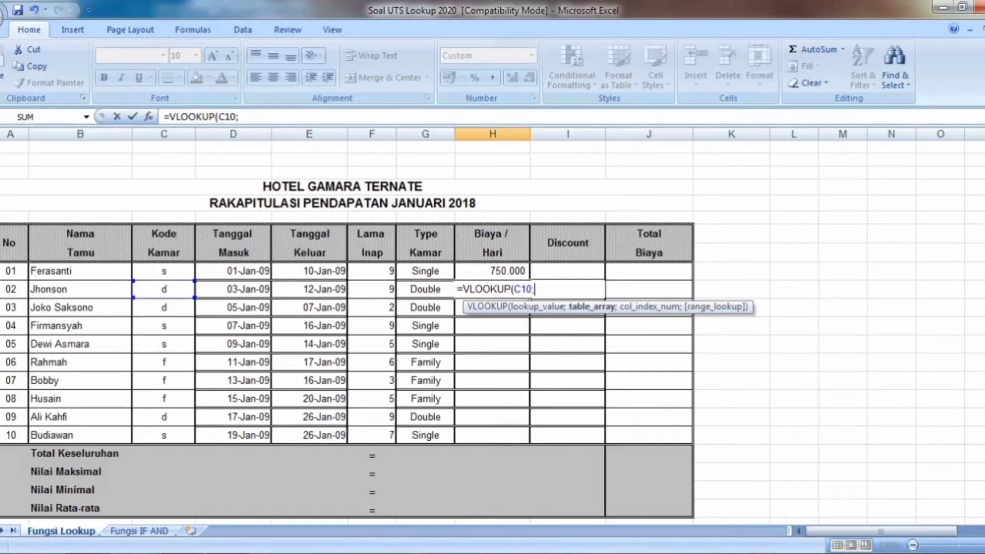
scroll(492, 334, down, 4)
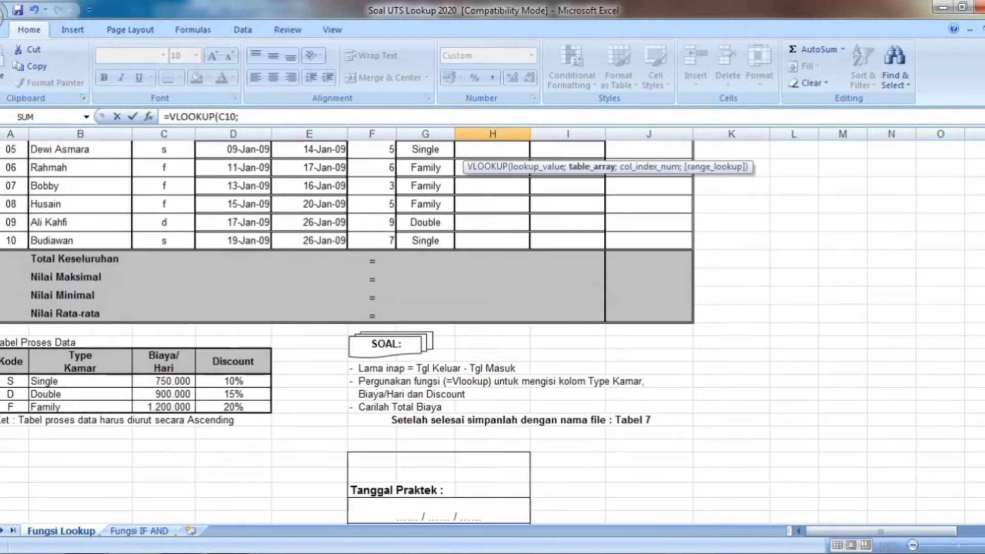
drag(11, 381, 246, 407)
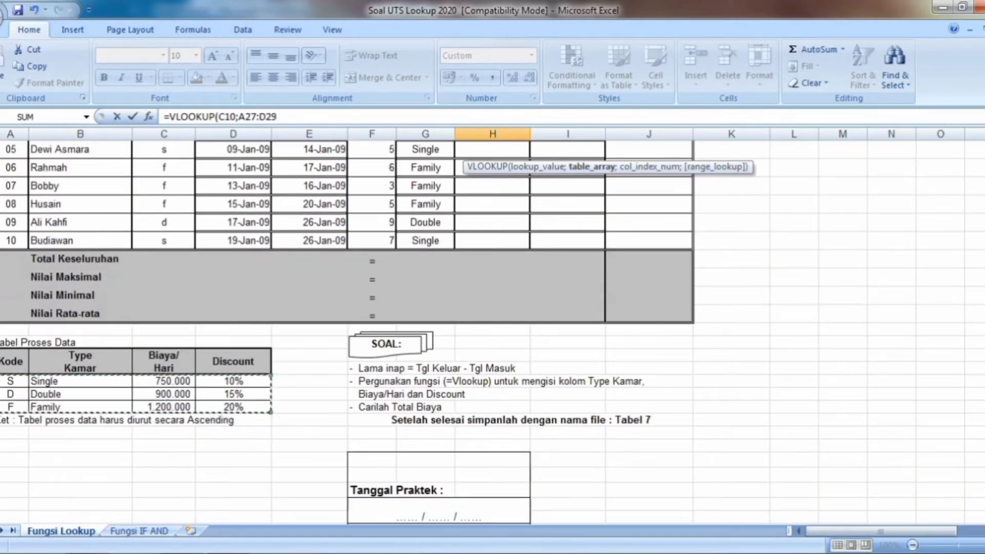
scroll(493, 334, up, 3)
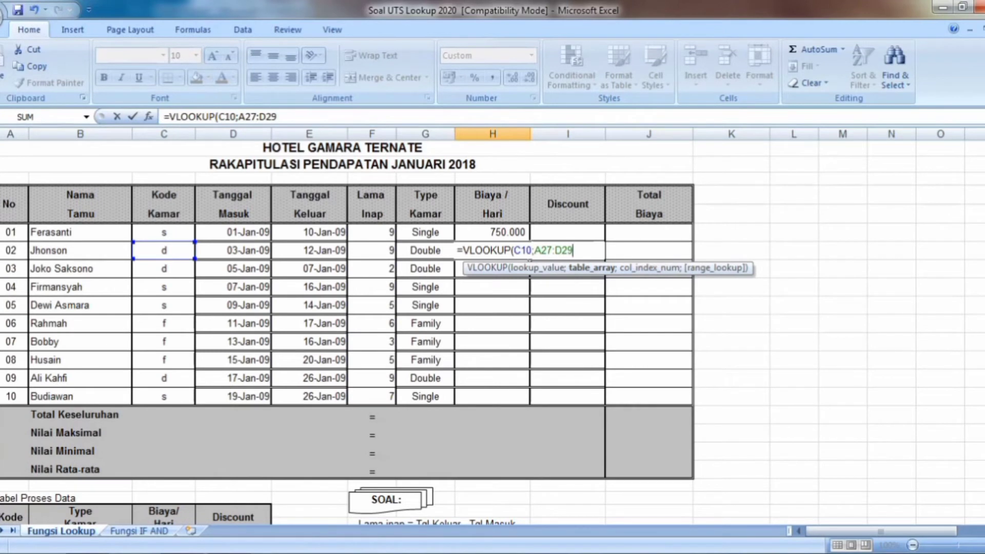
key(F4)
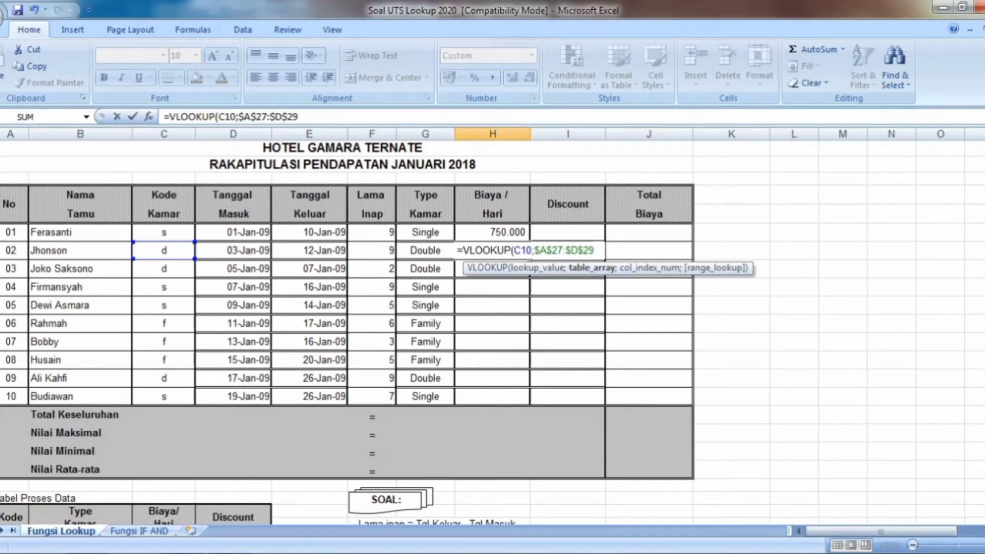
text(;)
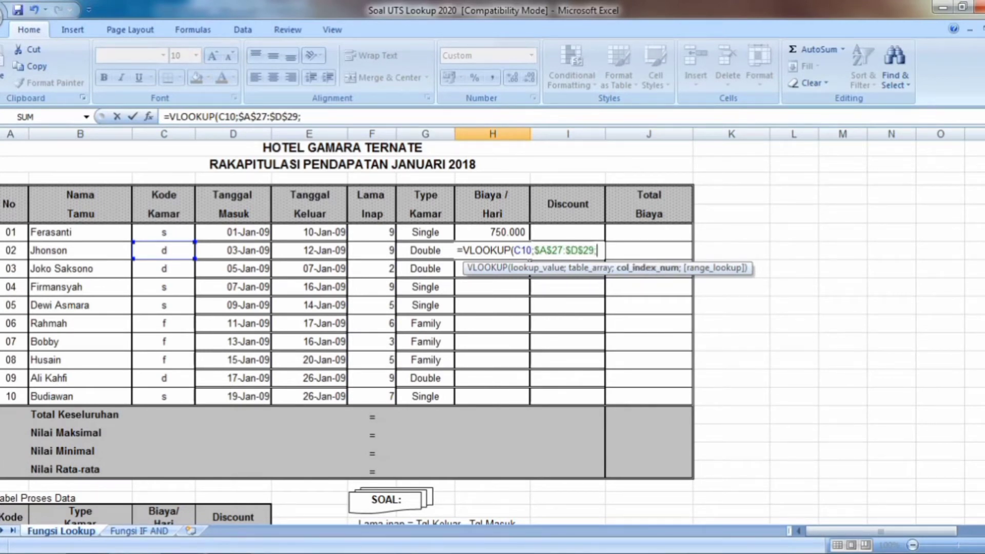
Finish the H10 Biaya/Hari formula with column index 3 and FALSE for an exact match.
scroll(493, 333, down, 4)
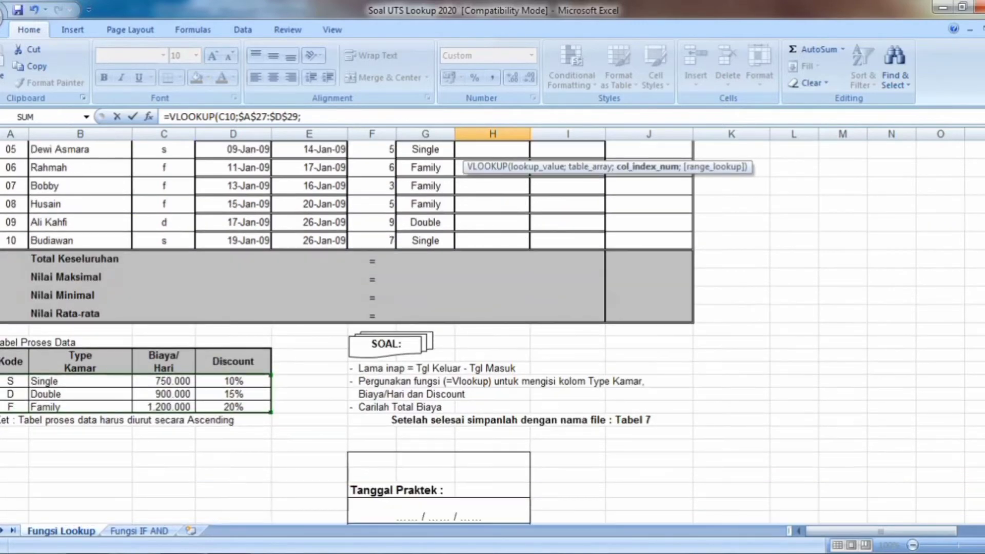
scroll(493, 334, up, 4)
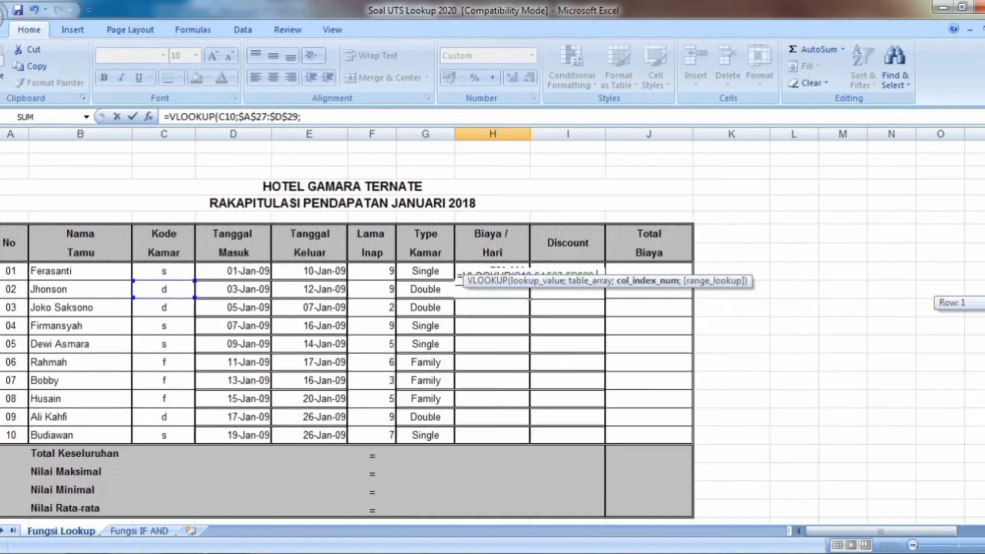
text(3)
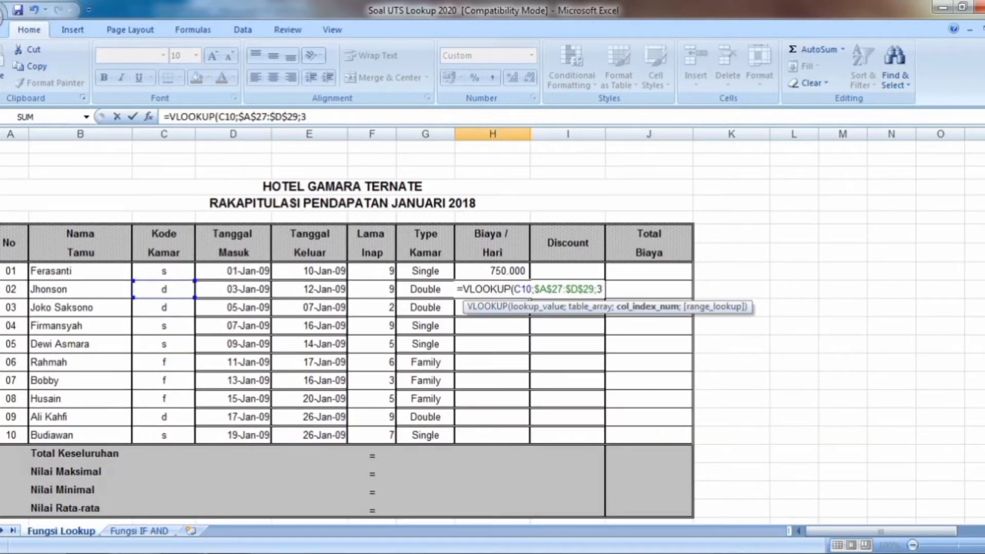
text(;)
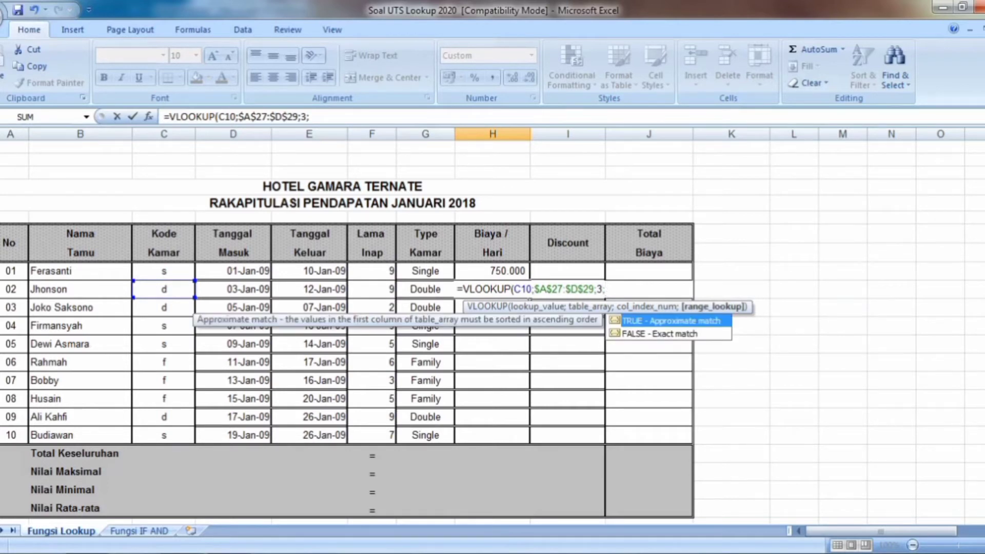
text(FALSE))
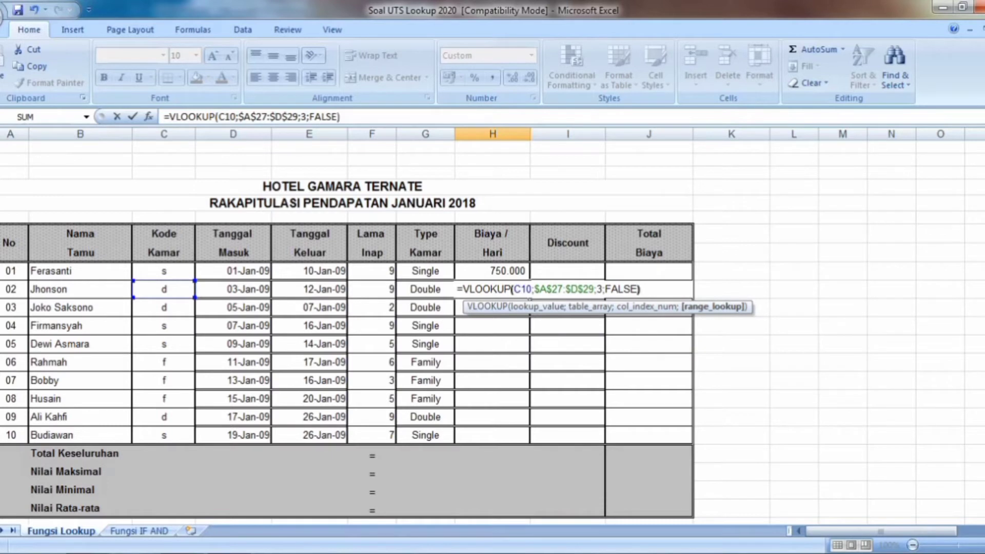
key(Return)
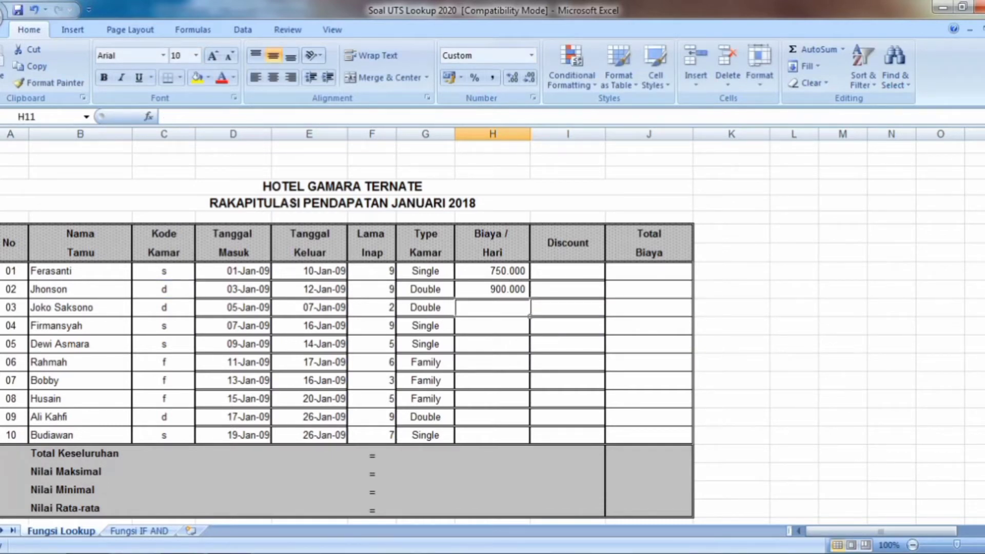
Begin the third guest's Biaya/Hari VLOOKUP in H11 with C11 as lookup value and $A$27:$D$29 as absolute table array.
text(=VL)
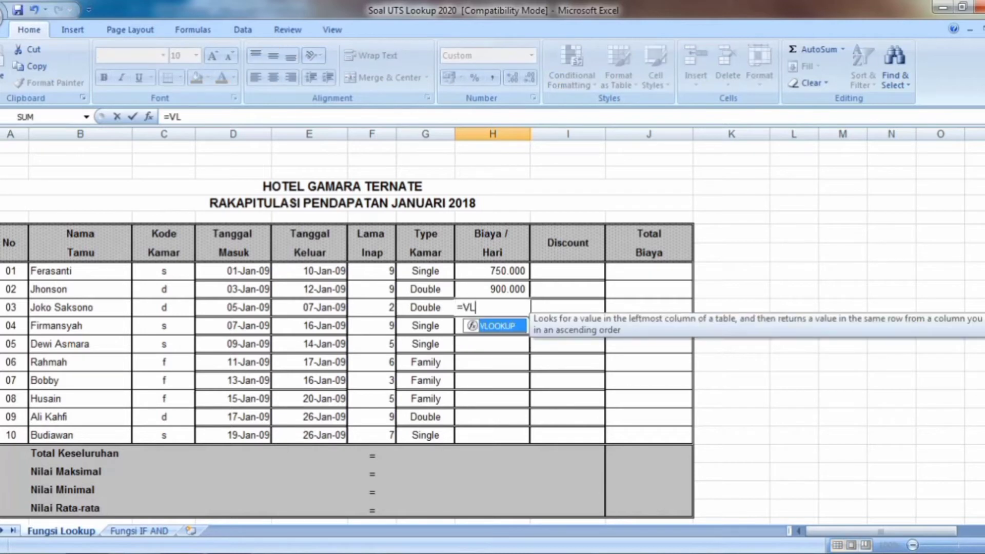
key(Tab)
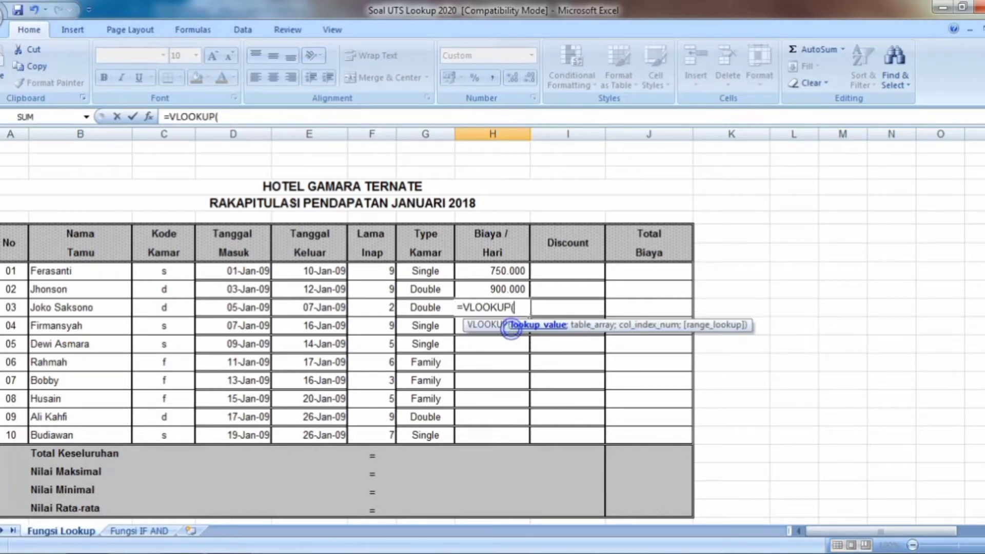
click(177, 307)
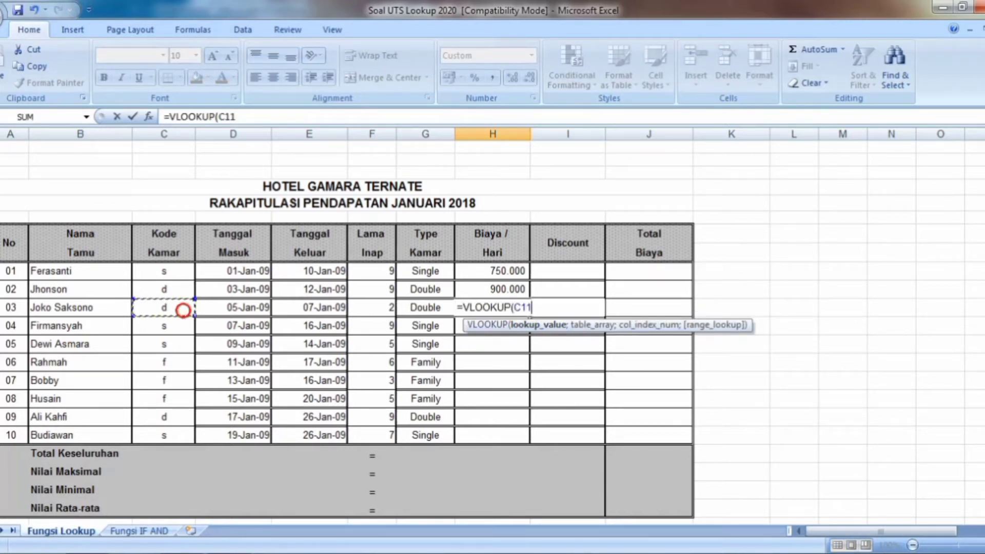
text(;)
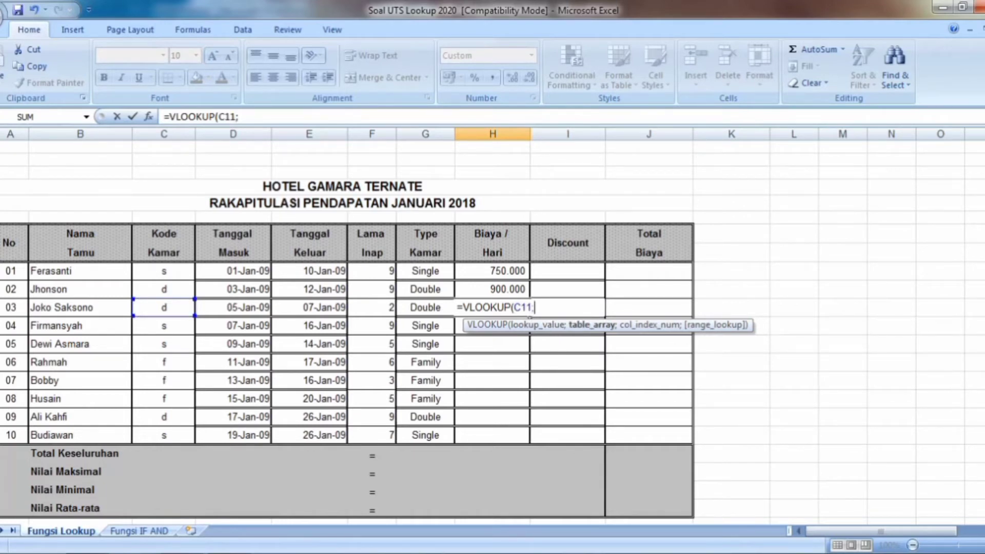
scroll(493, 334, down, 4)
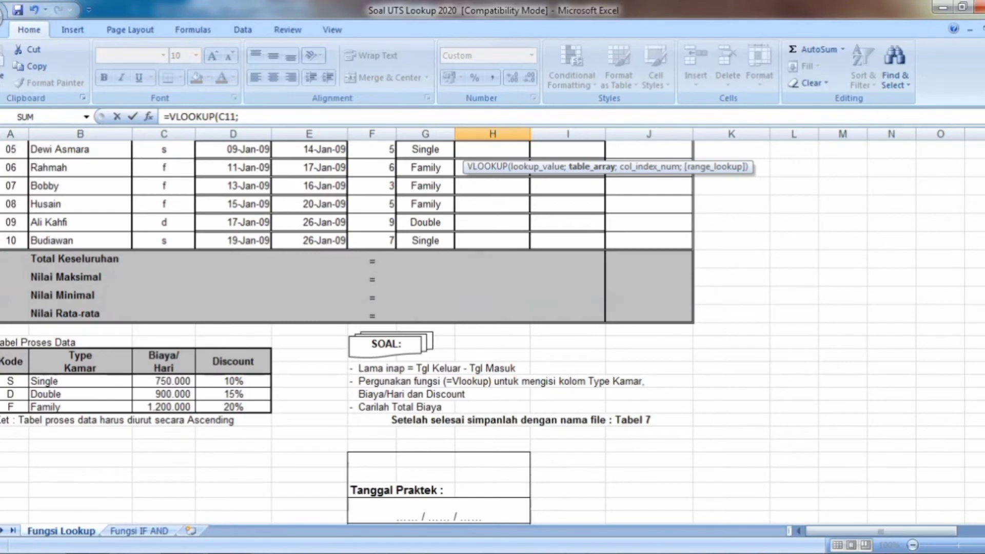
drag(11, 381, 233, 407)
scroll(492, 334, up, 4)
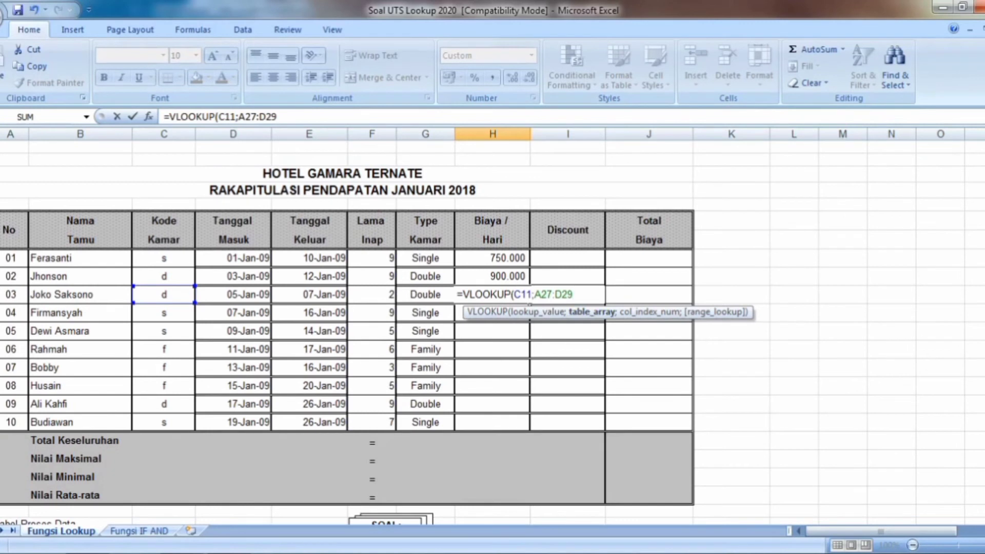
key(F4)
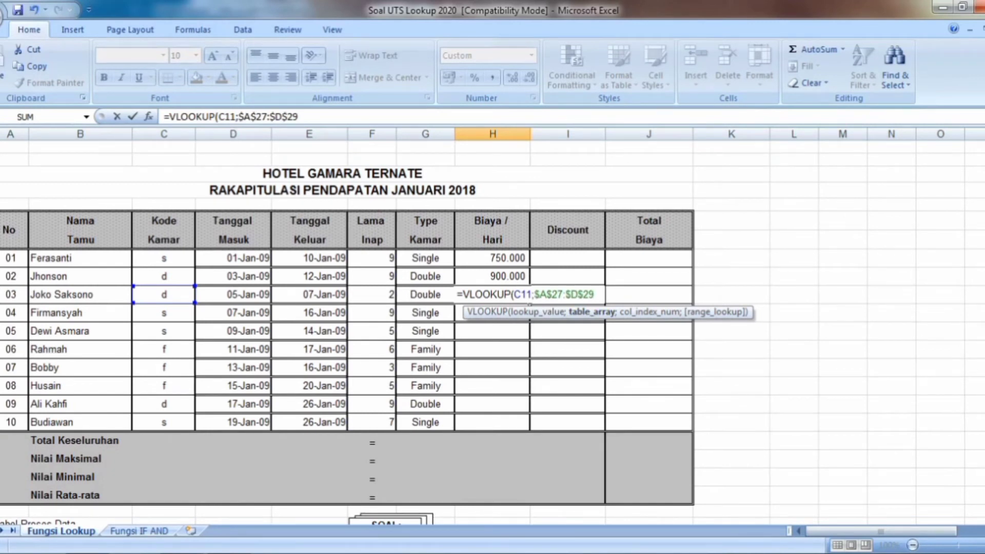
text(;)
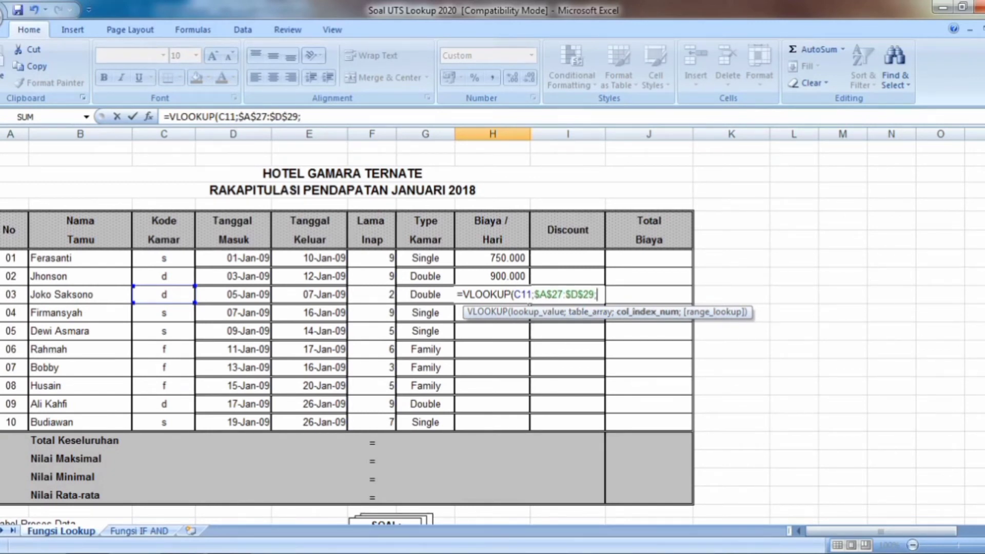
drag(948, 276, 984, 279)
drag(903, 480, 889, 530)
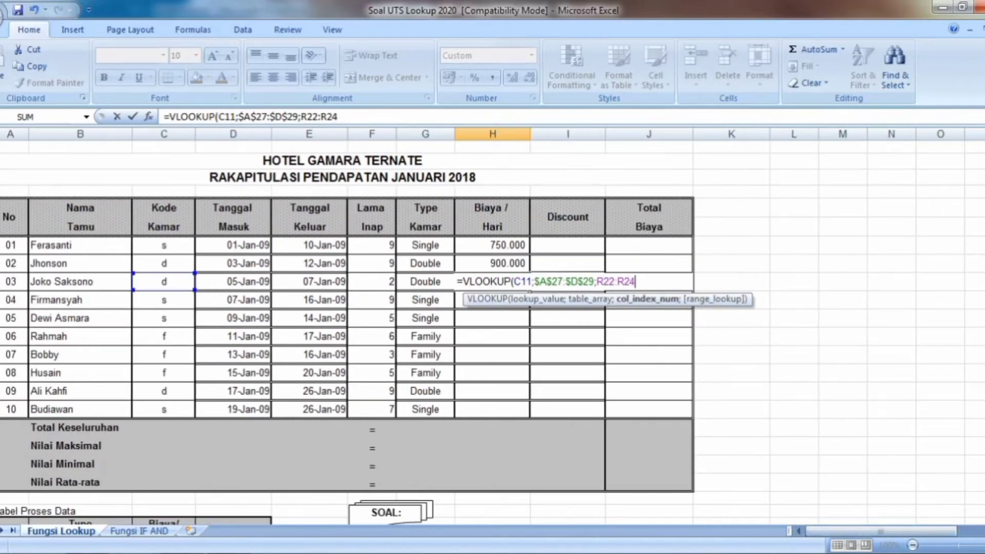
text(;3)
text())
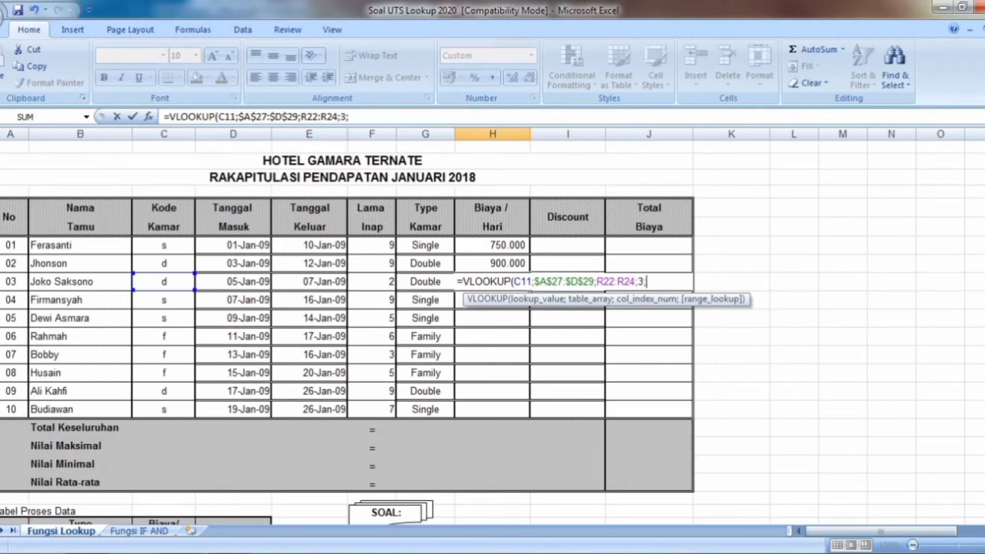
key(BackSpace)
key(BackSpace)
key(BackSpace)
key(BackSpace)
key(BackSpace)
key(BackSpace)
key(BackSpace)
key(BackSpace)
key(BackSpace)
key(BackSpace)
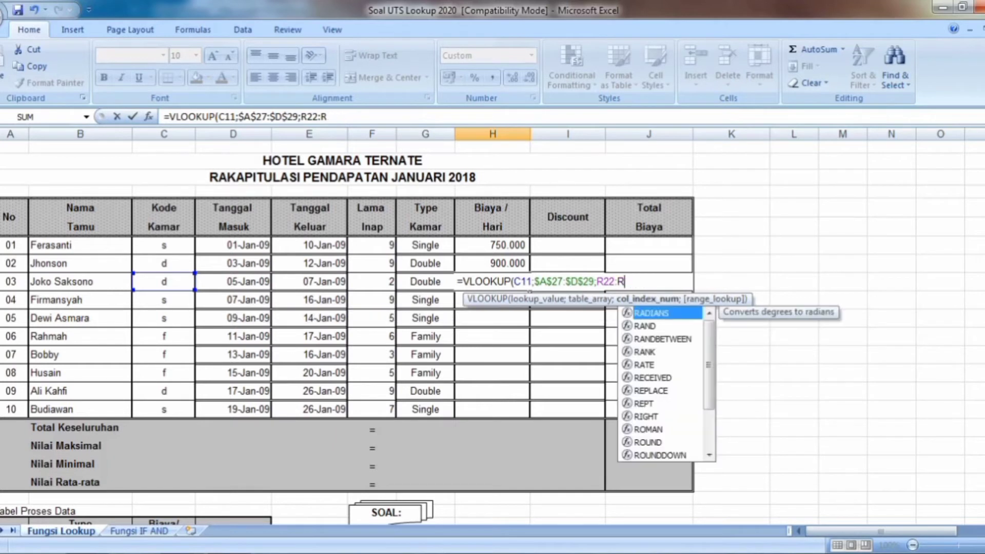
Complete the H11 Biaya/Hari formula with column index 3 and FALSE for an exact match.
text(3)
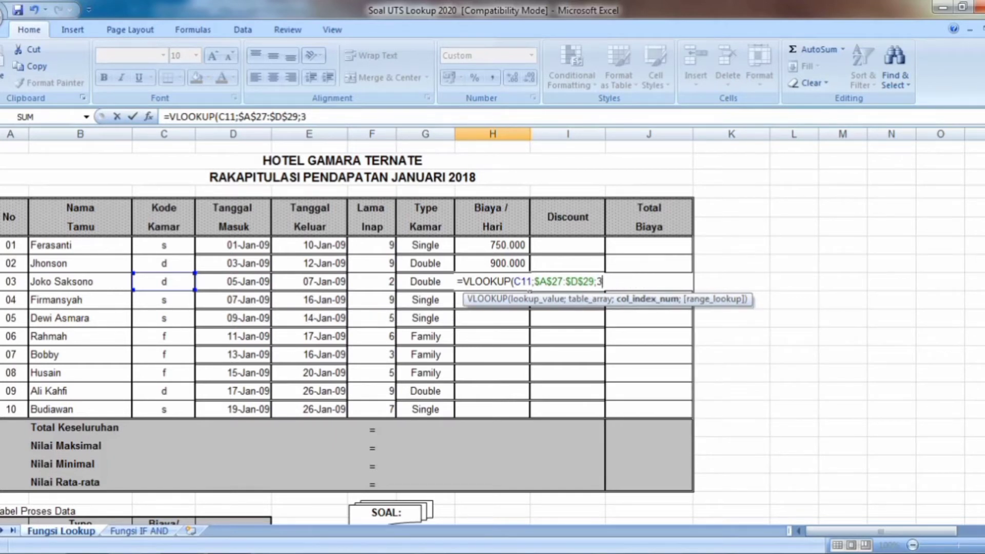
text(;FALSE)
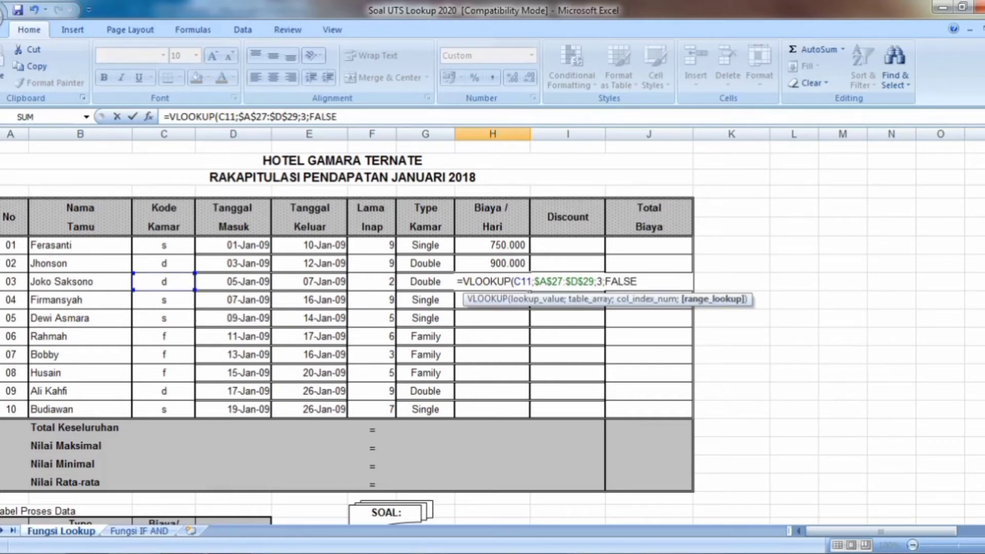
text())
key(Return)
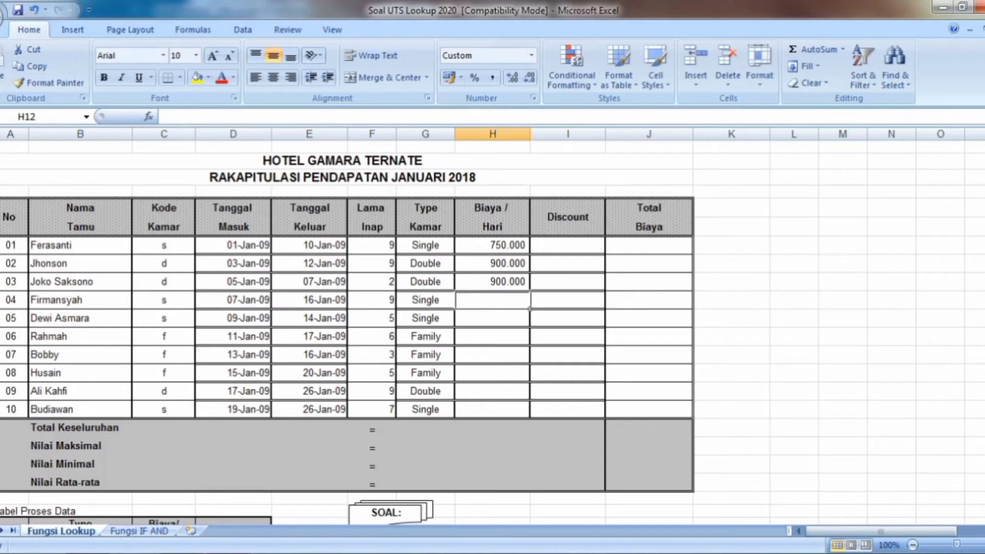
Fill the H11 formula down through H18 and apply center alignment to the Biaya/Hari amounts in H9:H18.
click(507, 281)
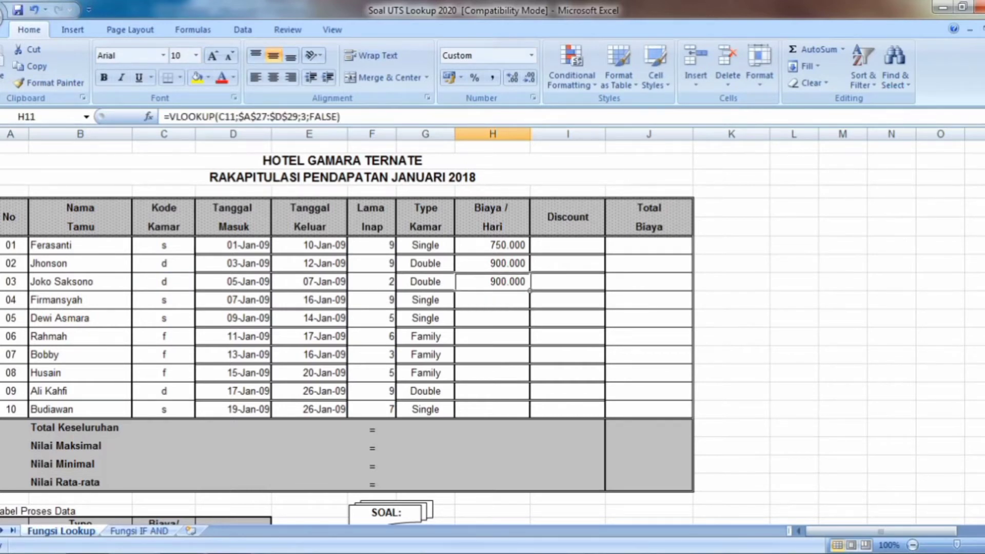
drag(530, 290, 531, 418)
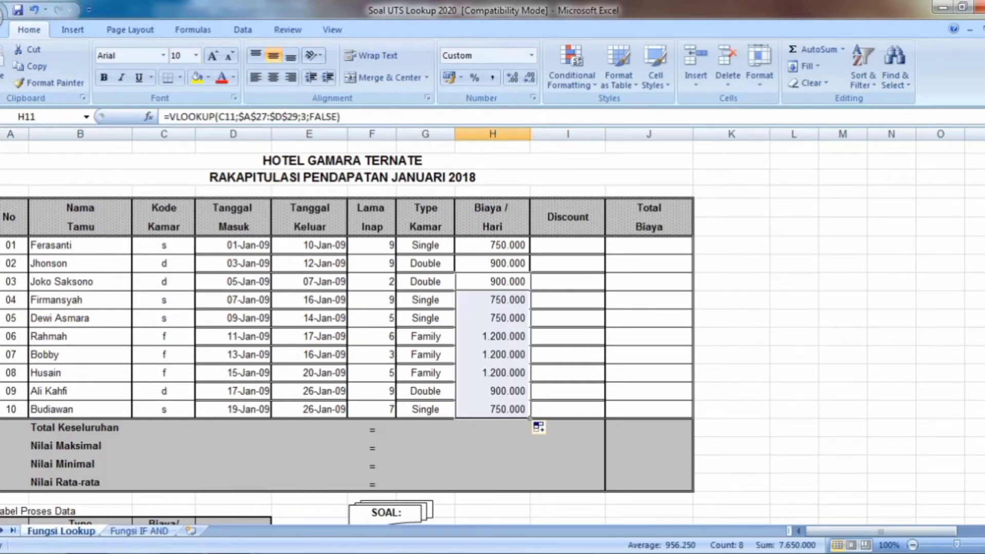
drag(502, 245, 503, 409)
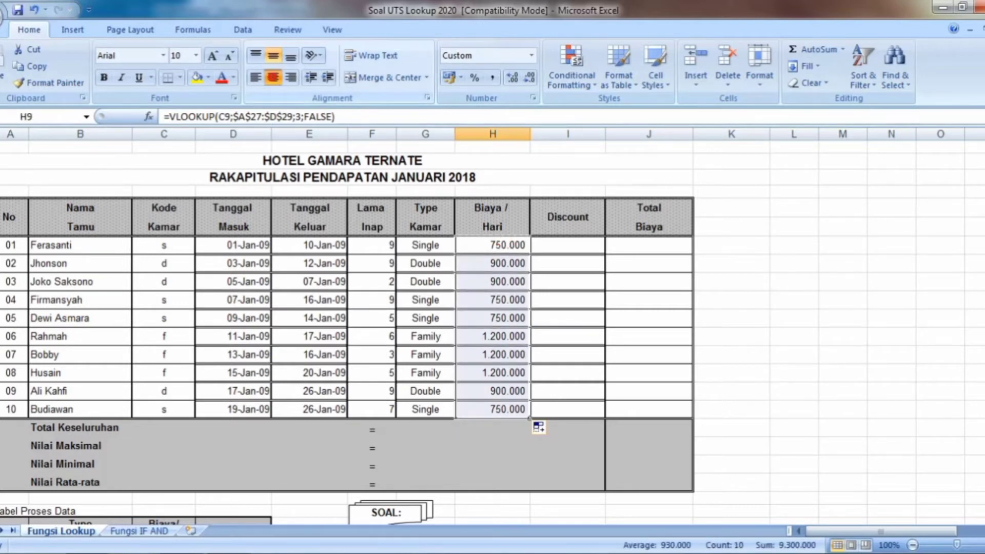
click(273, 77)
Center the Lama Inap values in F9:F18 and select the first guest's Discount cell, I9.
drag(372, 245, 372, 408)
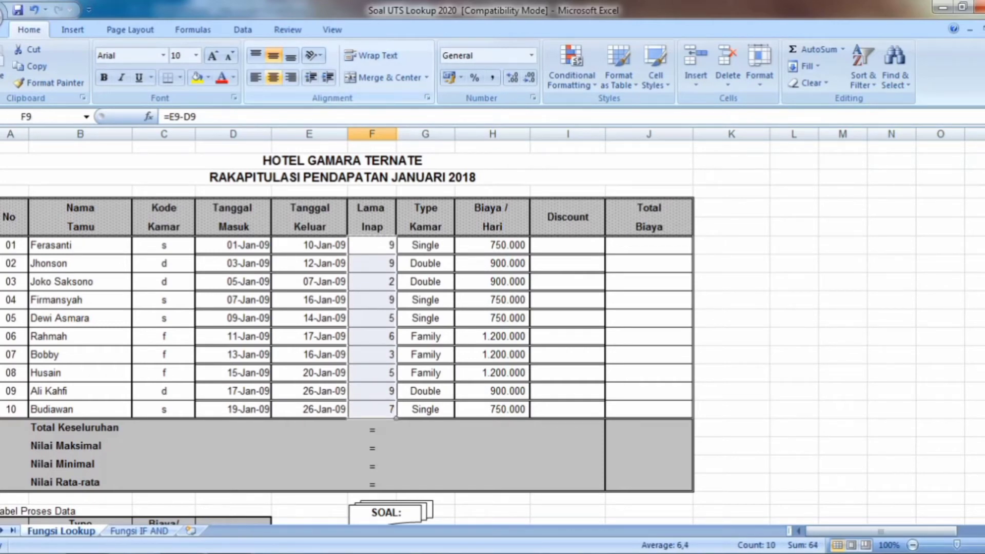
click(273, 78)
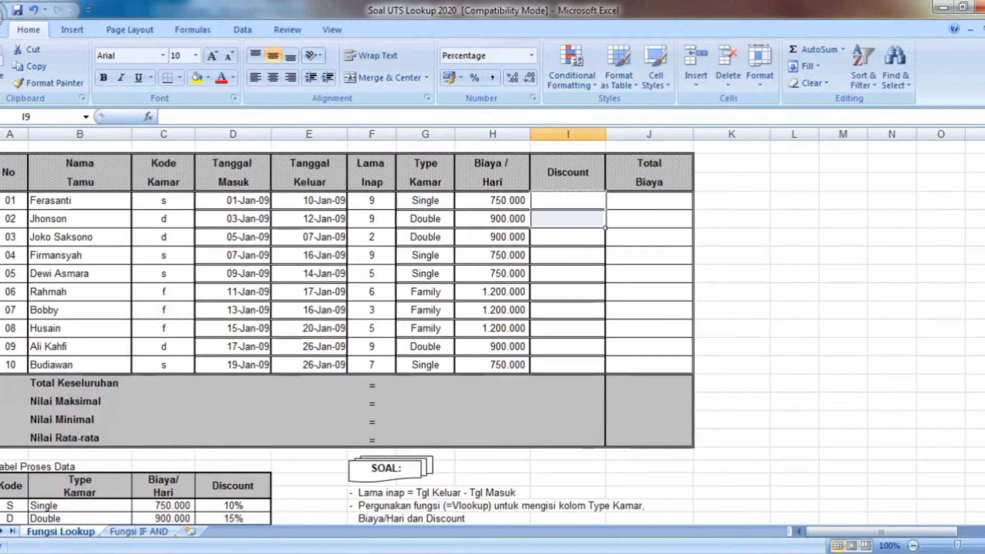
click(568, 200)
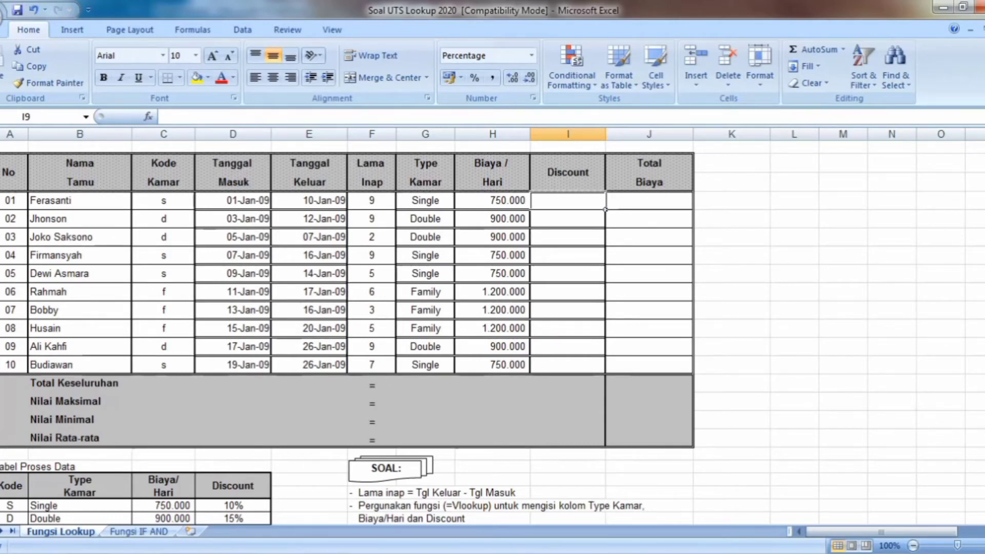
Begin the first guest's Discount VLOOKUP in I9 with C9 as lookup value and $A$25:$D$29 as absolute table array.
text(=VL)
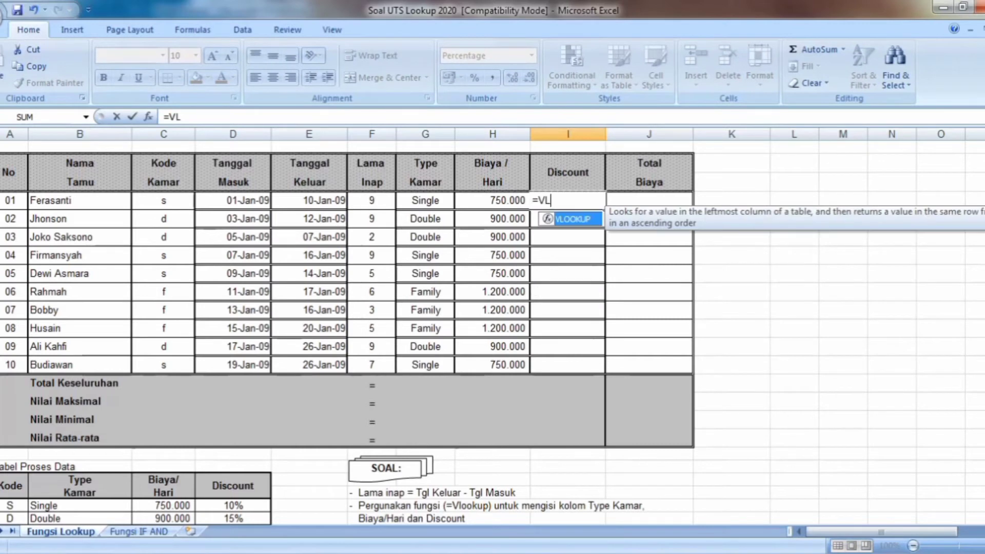
key(Tab)
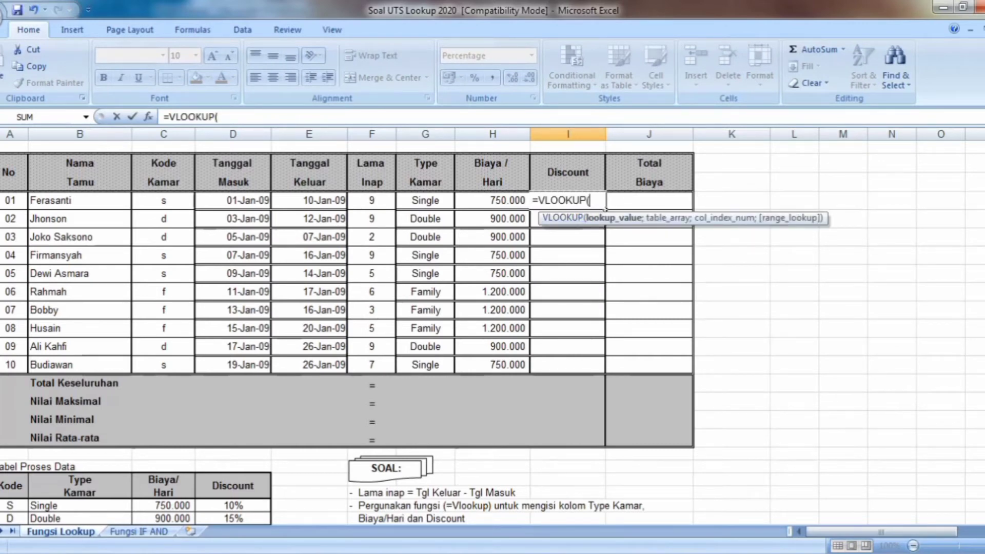
click(148, 201)
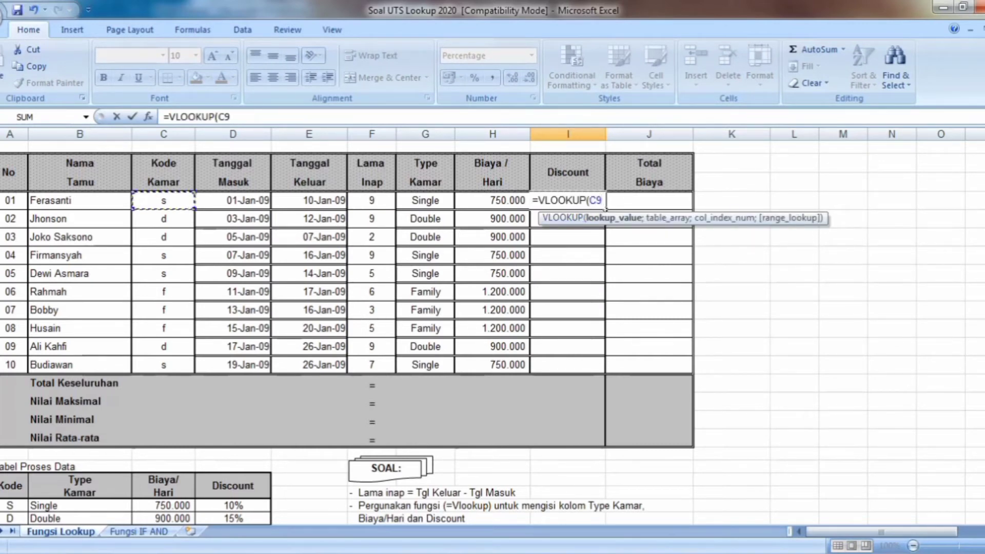
text(;)
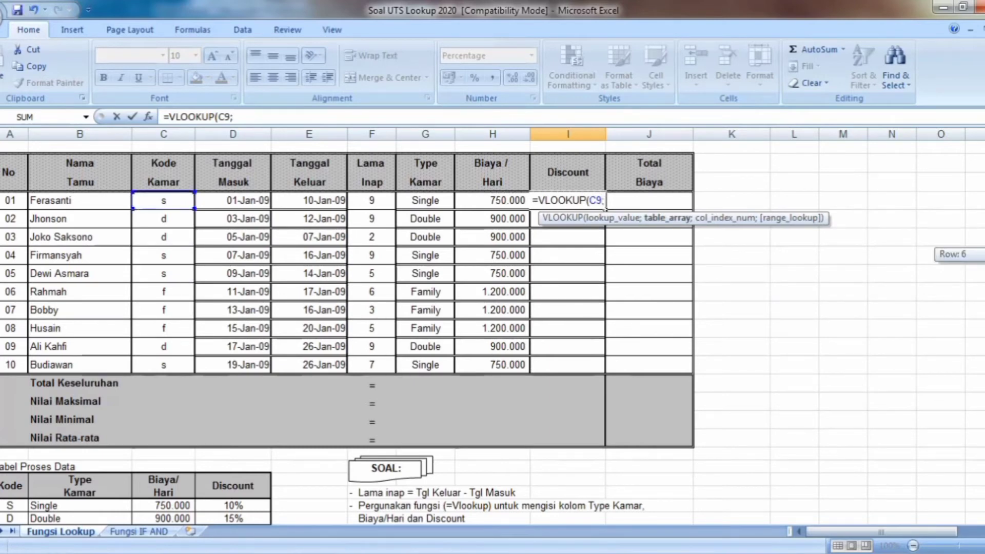
scroll(492, 333, down, 1)
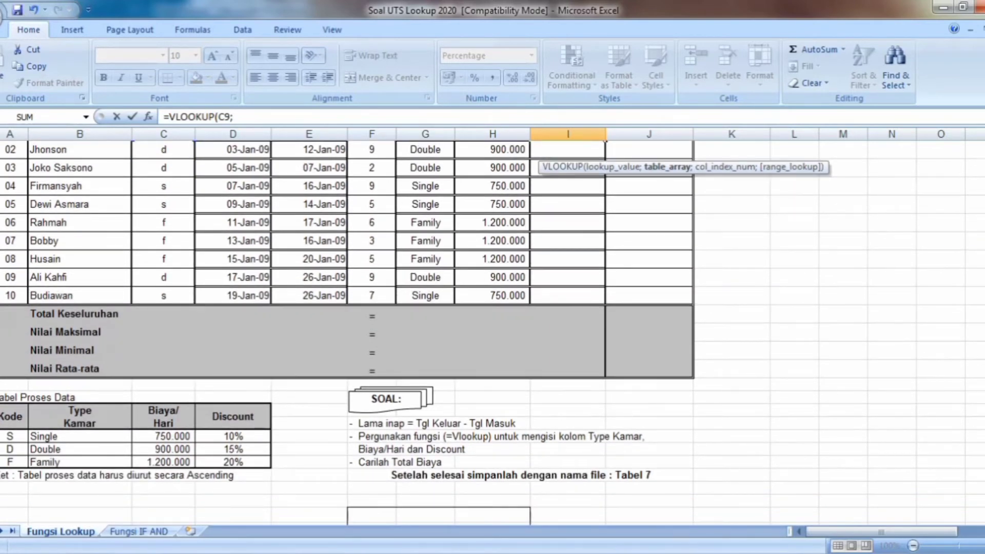
click(3, 425)
drag(194, 455, 269, 465)
scroll(492, 260, up, 3)
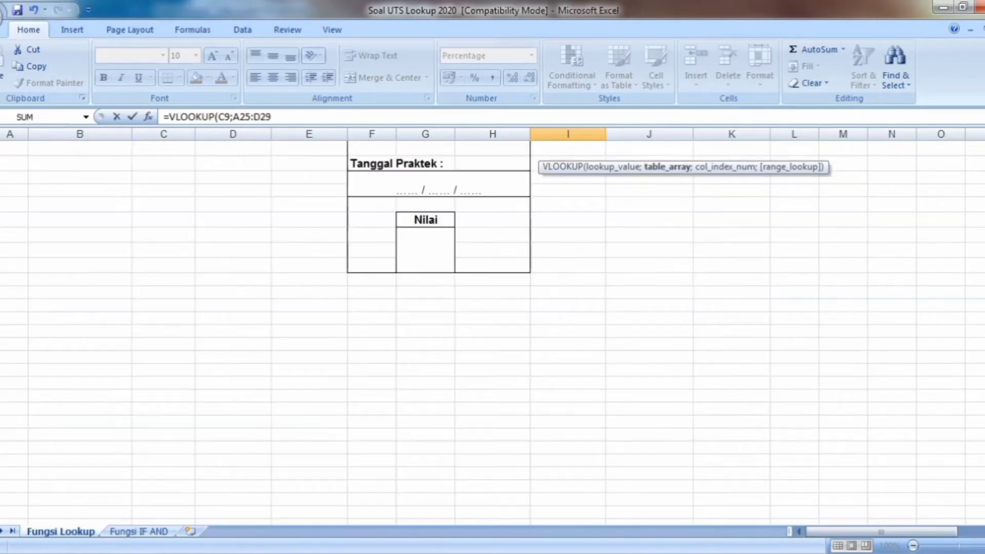
scroll(492, 332, up, 6)
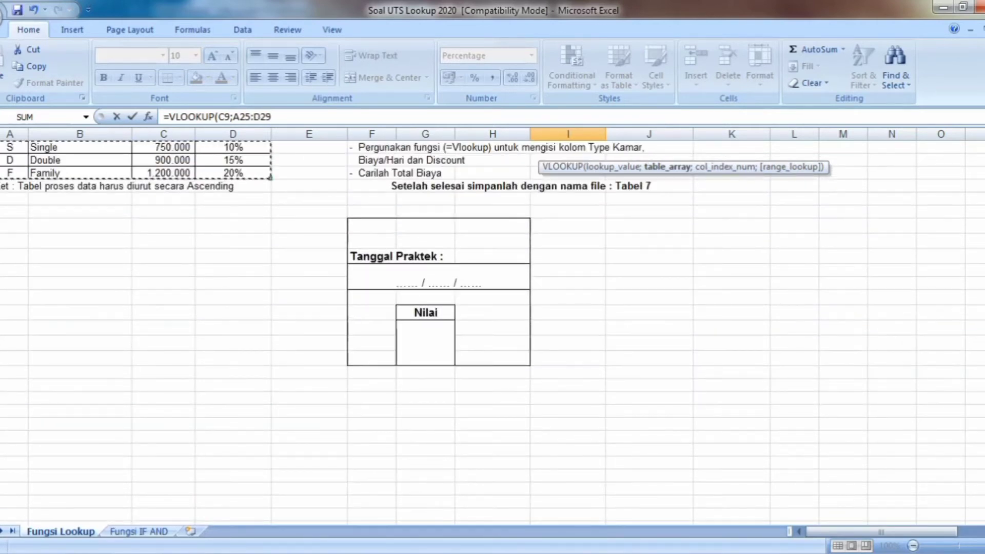
scroll(492, 333, up, 5)
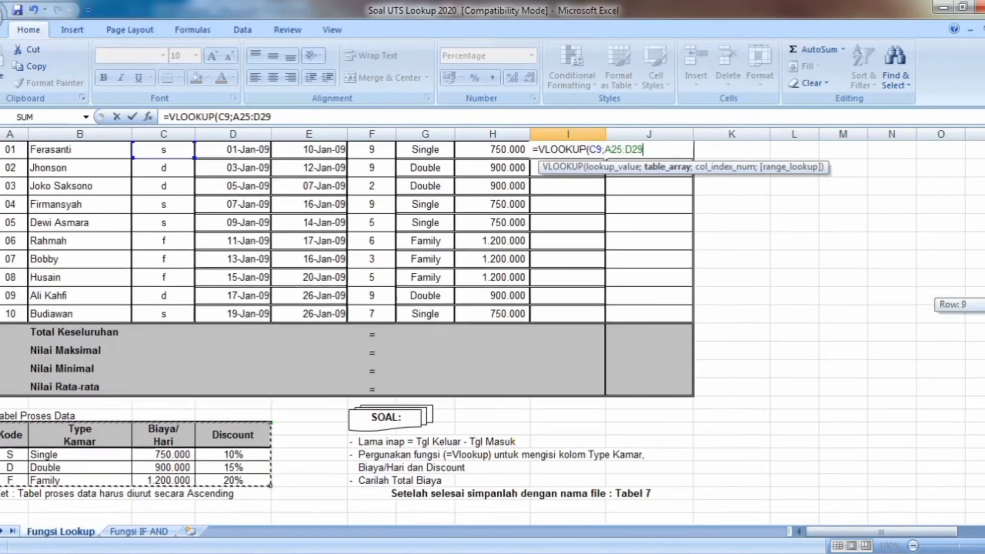
key(F4)
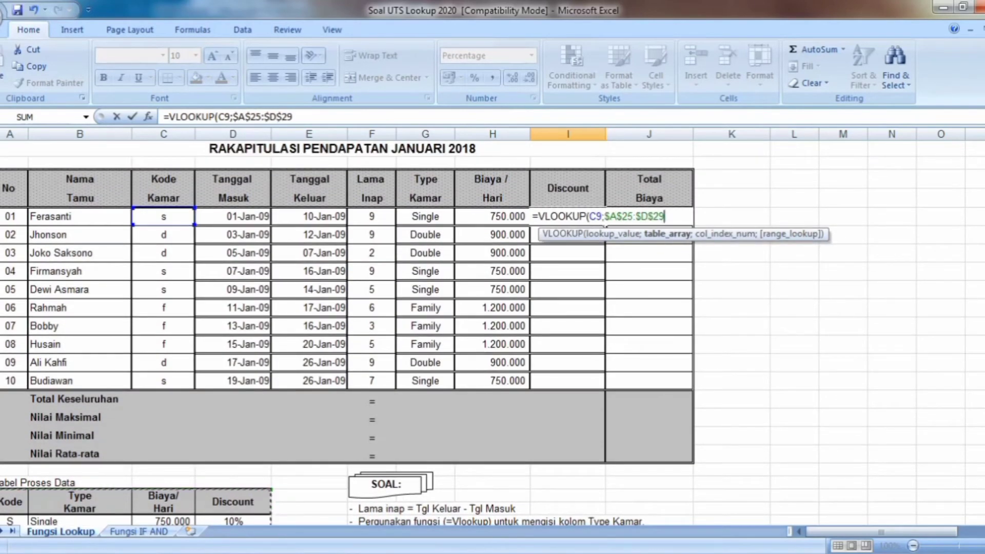
text(;)
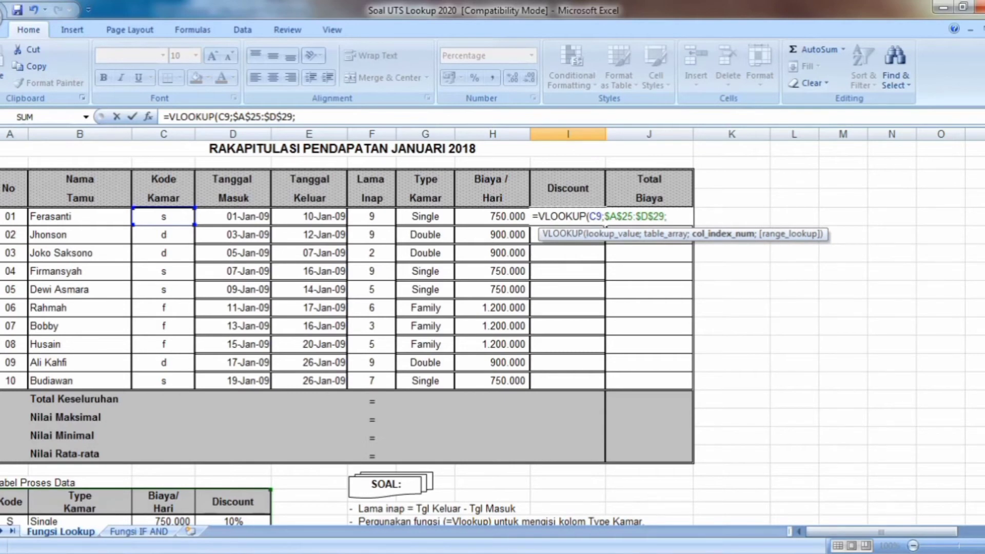
Complete the I9 Discount formula with column index 4 and FALSE for an exact match.
scroll(492, 267, down, 1)
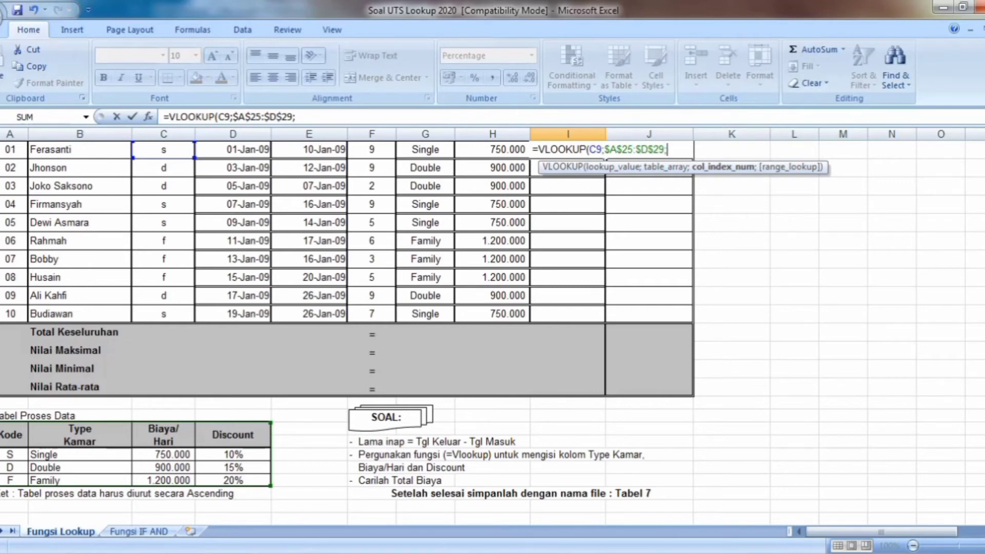
scroll(492, 334, up, 1)
scroll(493, 282, up, 1)
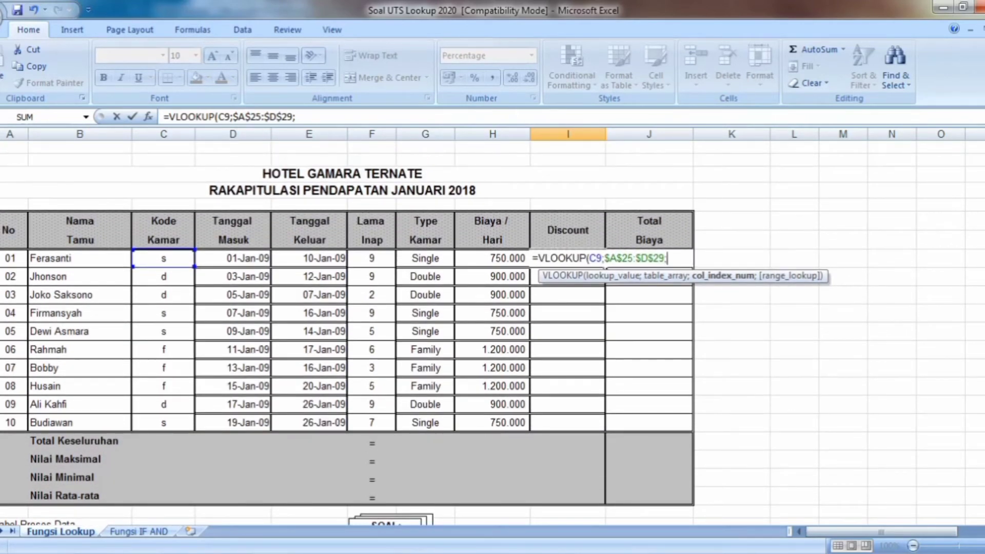
text(4;)
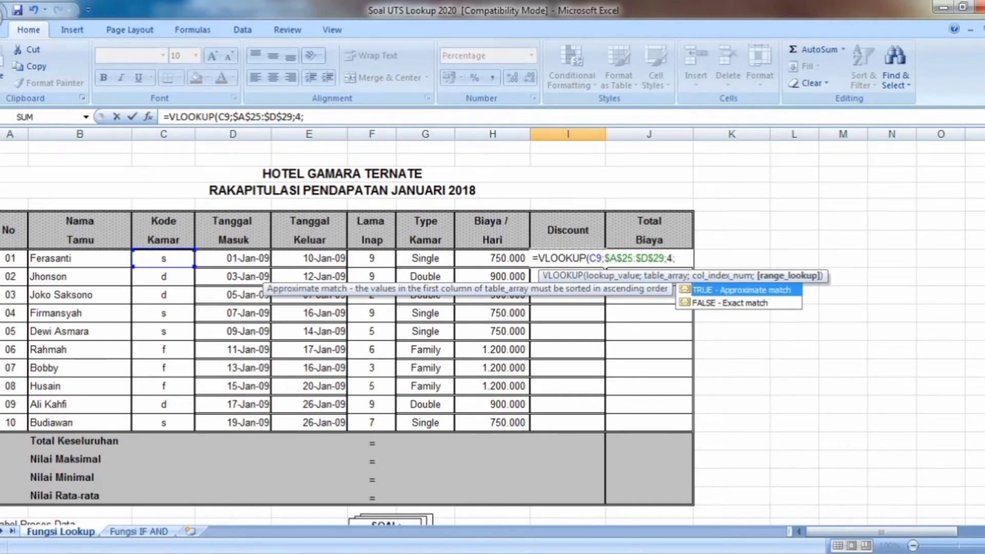
double_click(743, 302)
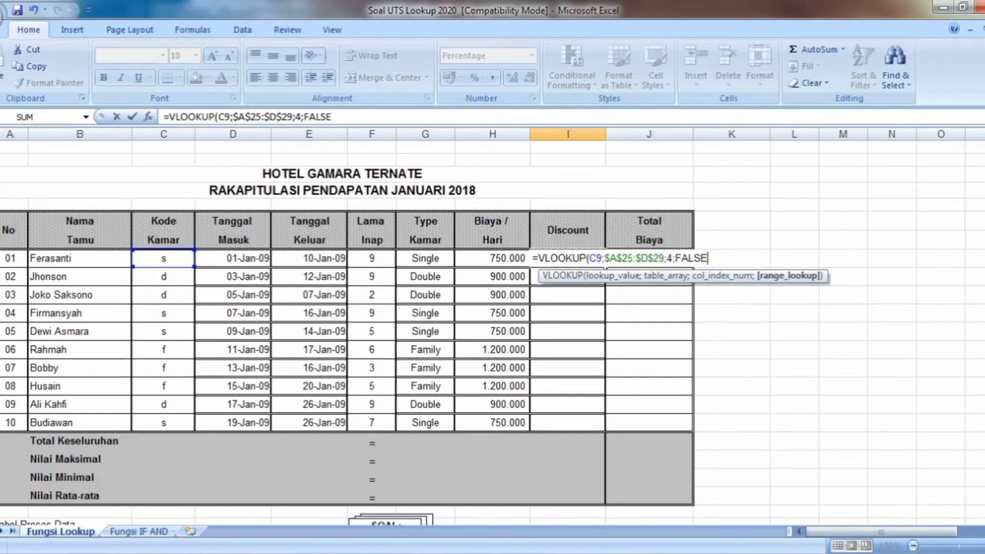
text())
key(Return)
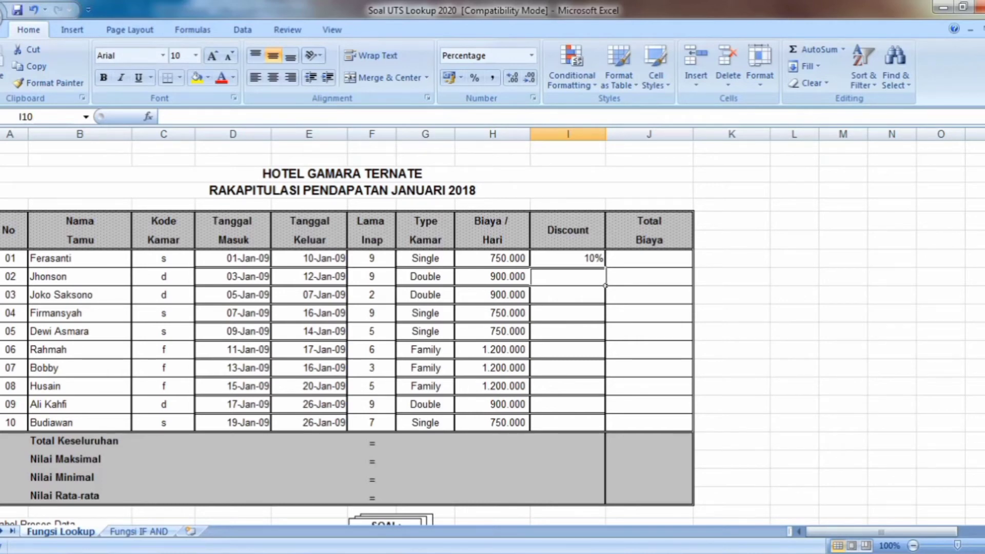
Begin the second guest's Discount VLOOKUP in I10 with C10 as lookup value and $A$25:$D$29 as absolute table array.
text(=)
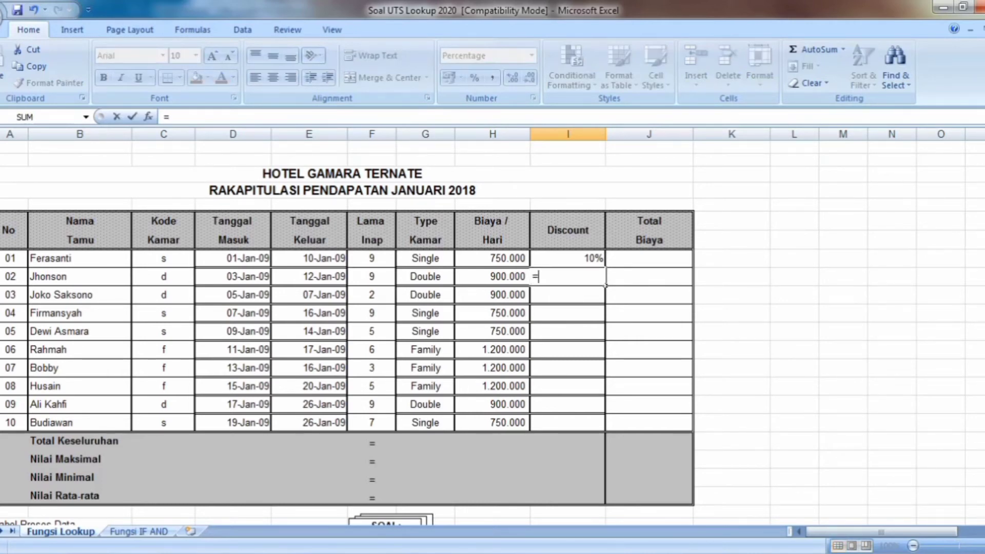
text(VL)
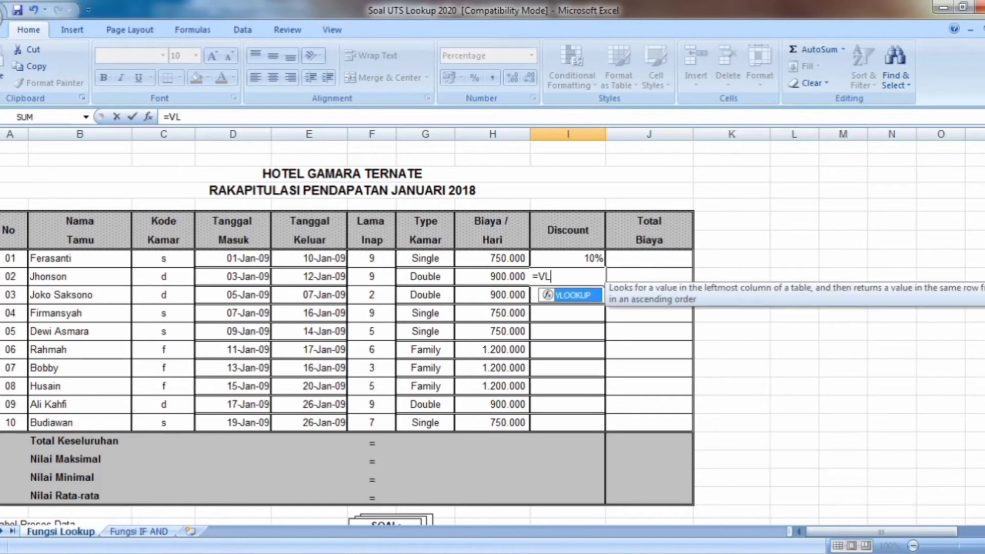
key(Tab)
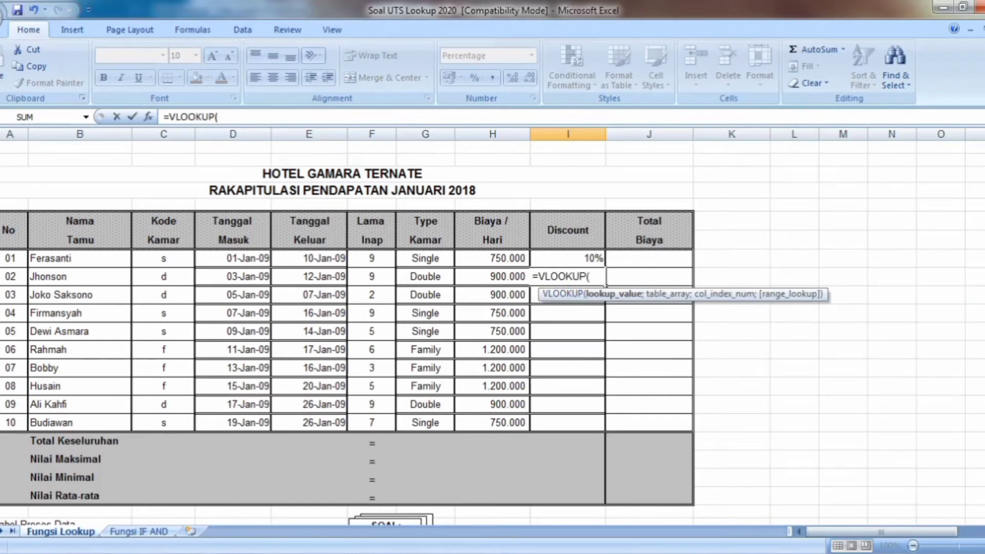
click(170, 277)
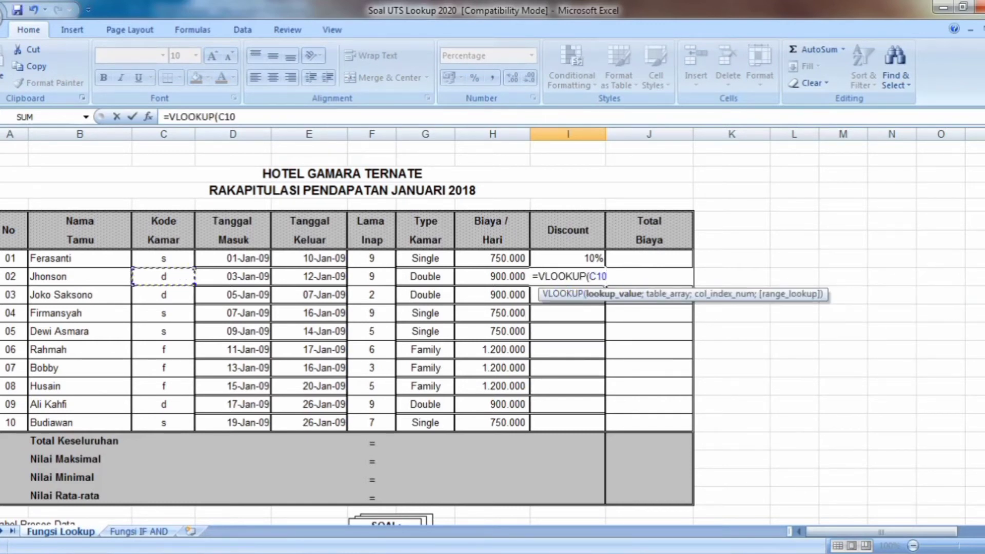
text(;)
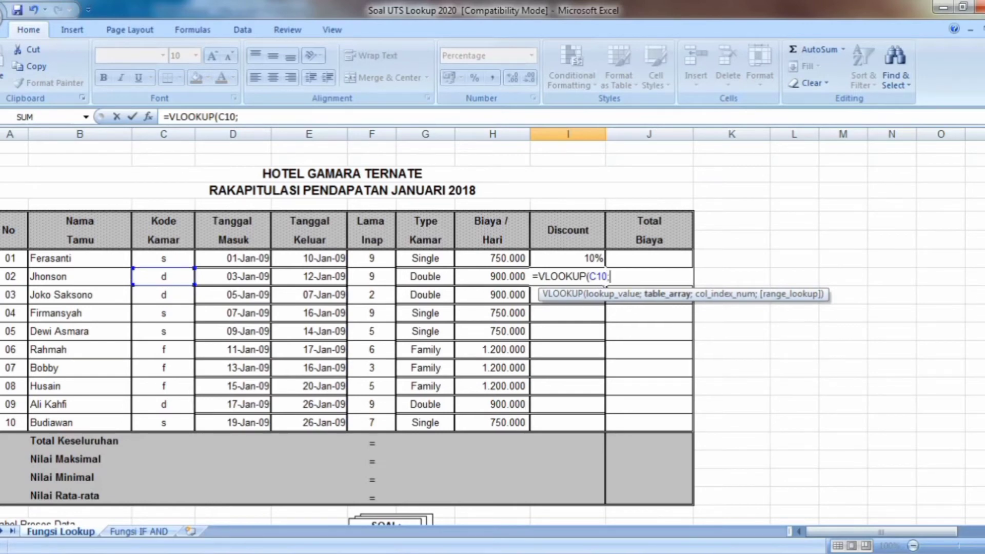
scroll(493, 334, down, 2)
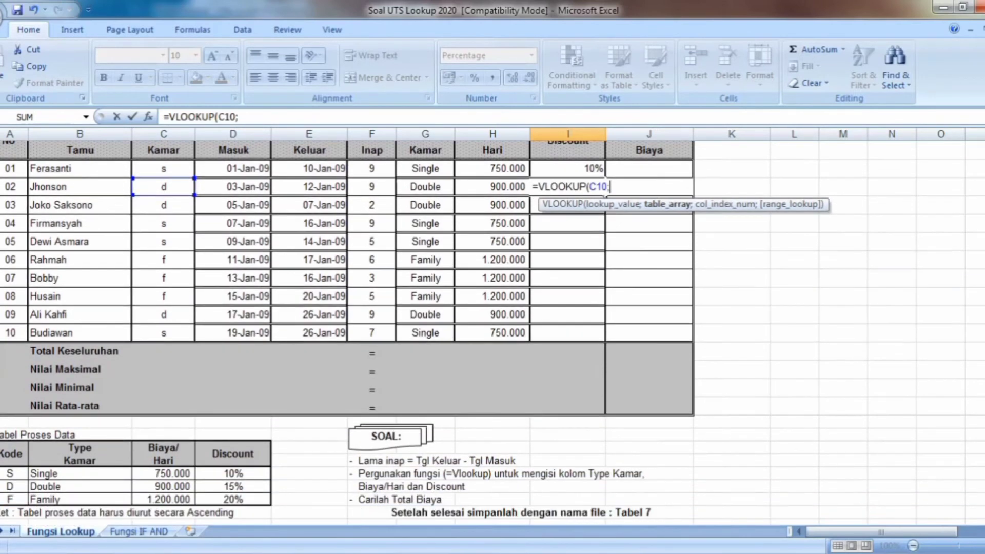
drag(13, 452, 269, 501)
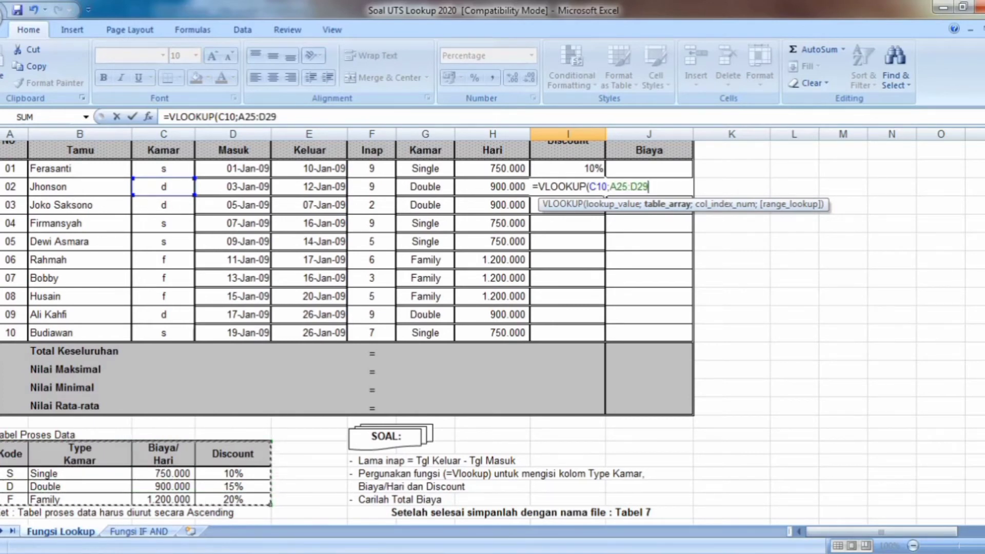
key(F4)
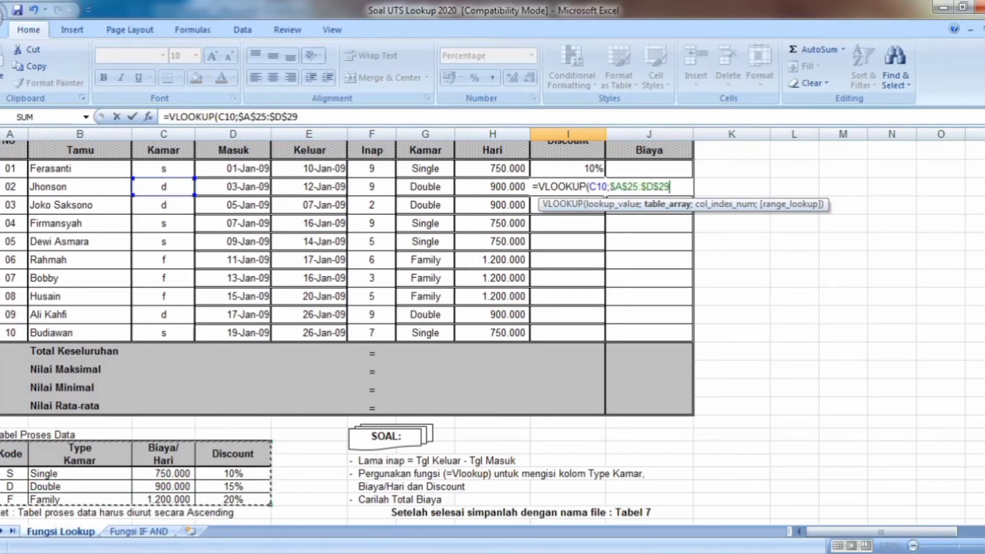
text(;)
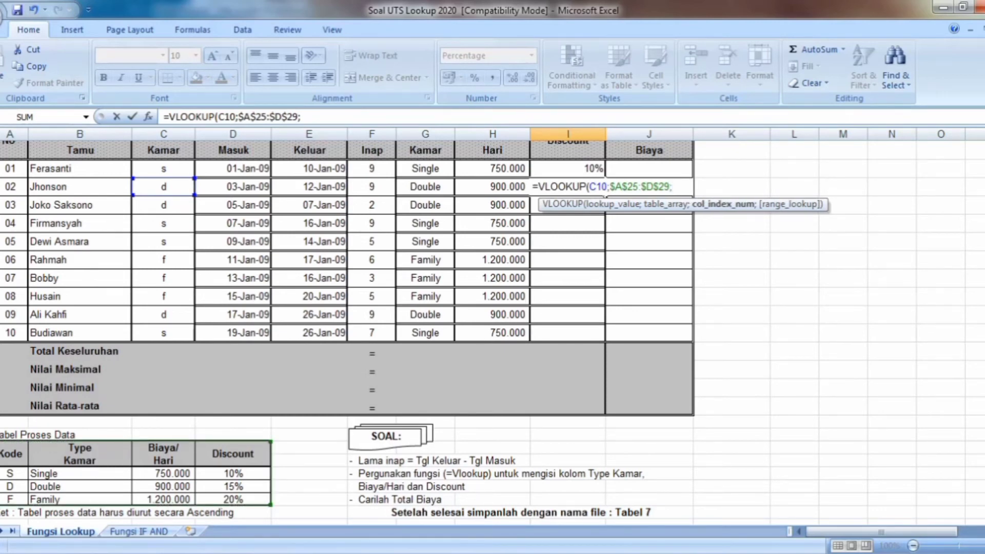
Complete the I10 Discount formula with column index 4 and FALSE for an exact match.
text(4)
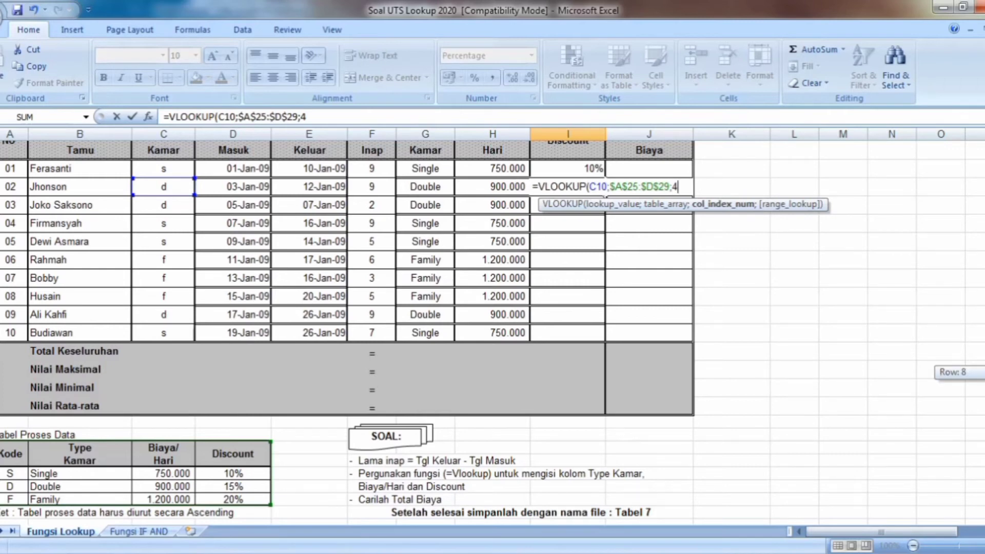
scroll(492, 333, up, 1)
text(;)
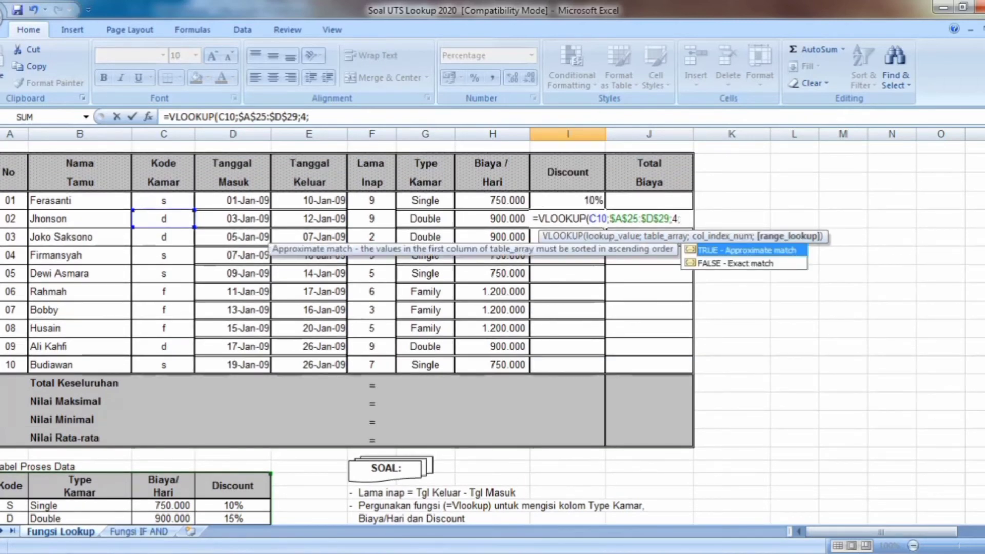
double_click(720, 264)
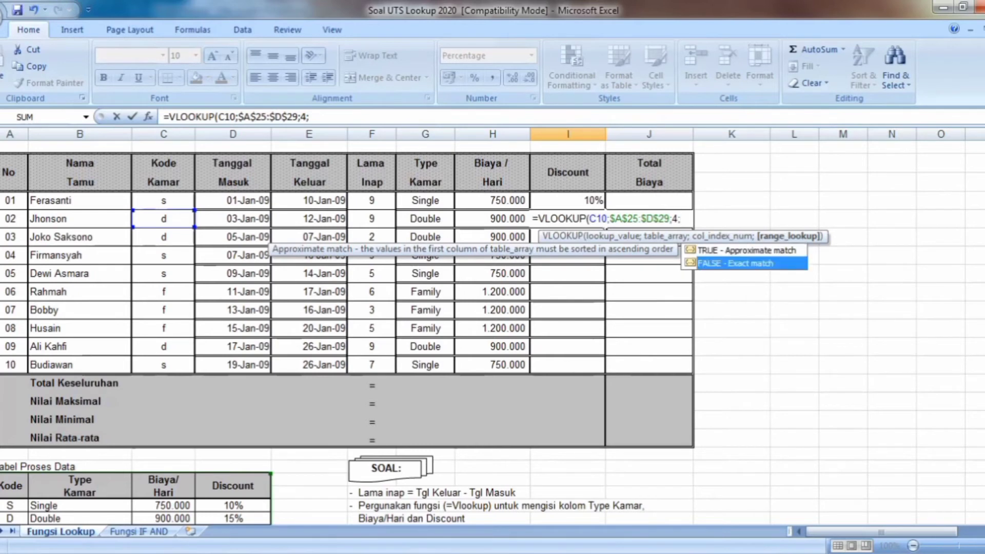
text())
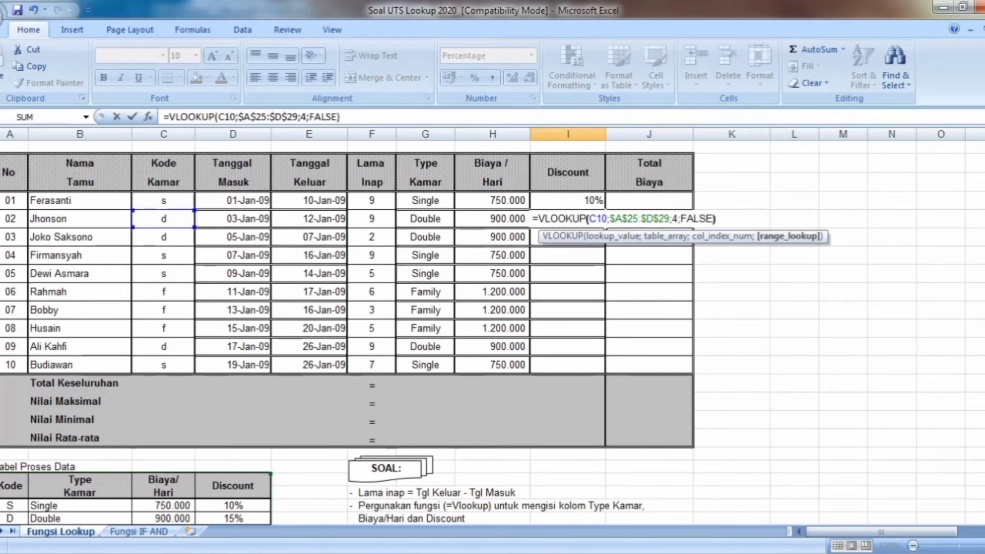
key(Return)
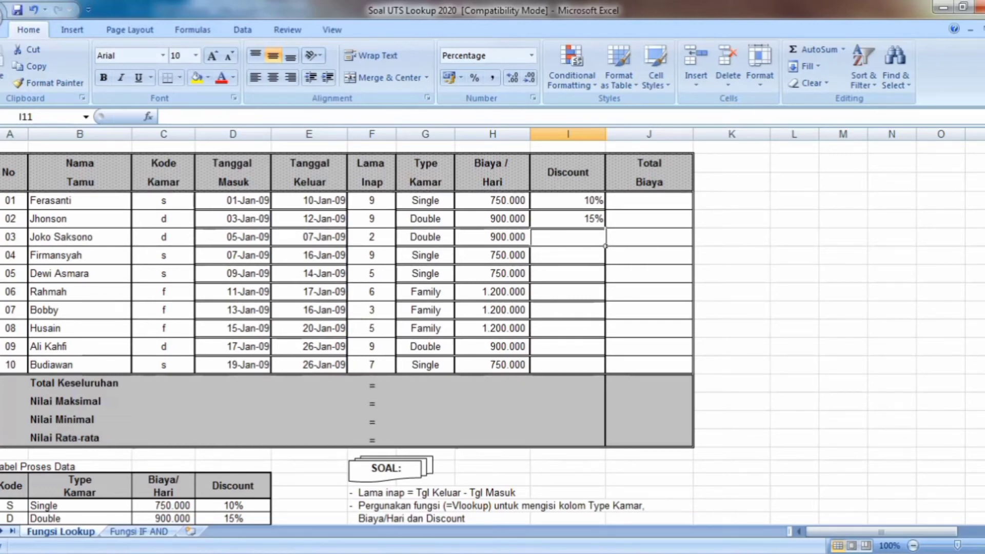
Begin the third guest's Discount VLOOKUP in I11 with C11 as lookup value and $A$25:$D$29 as absolute table array.
text(=)
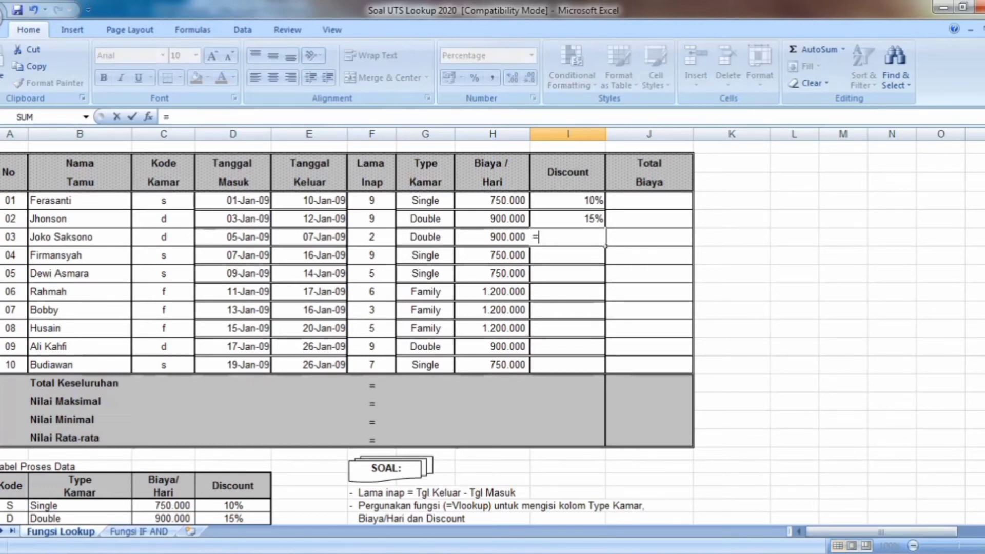
text(VL)
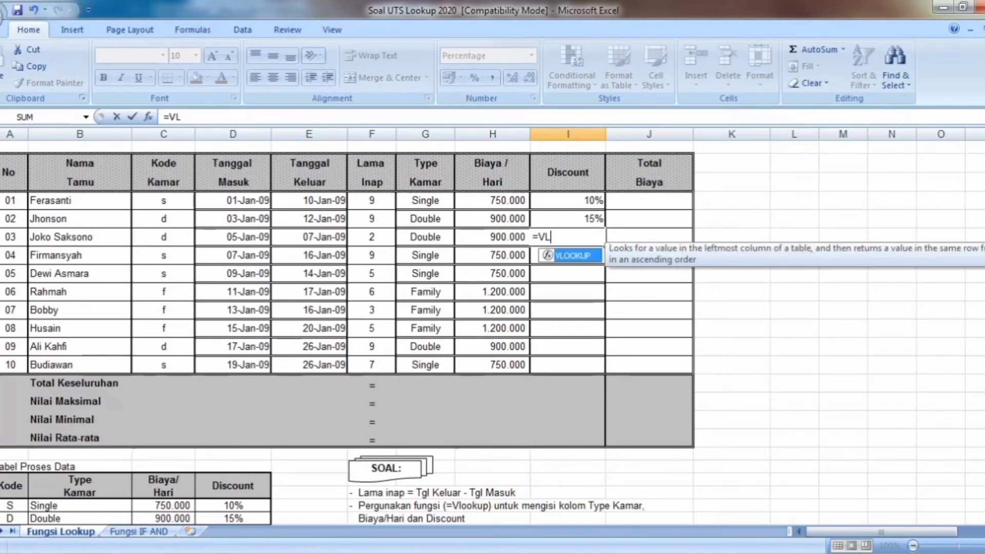
double_click(587, 255)
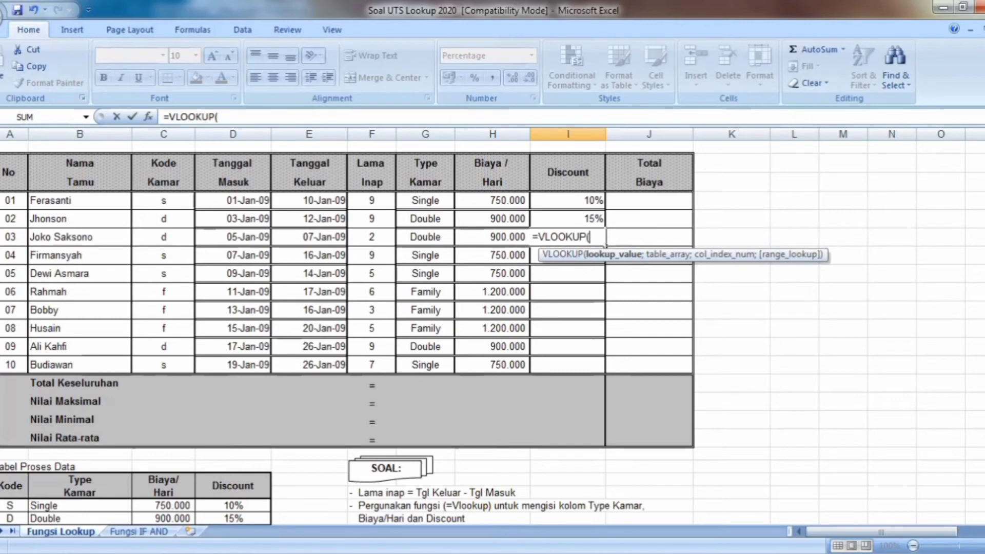
click(171, 239)
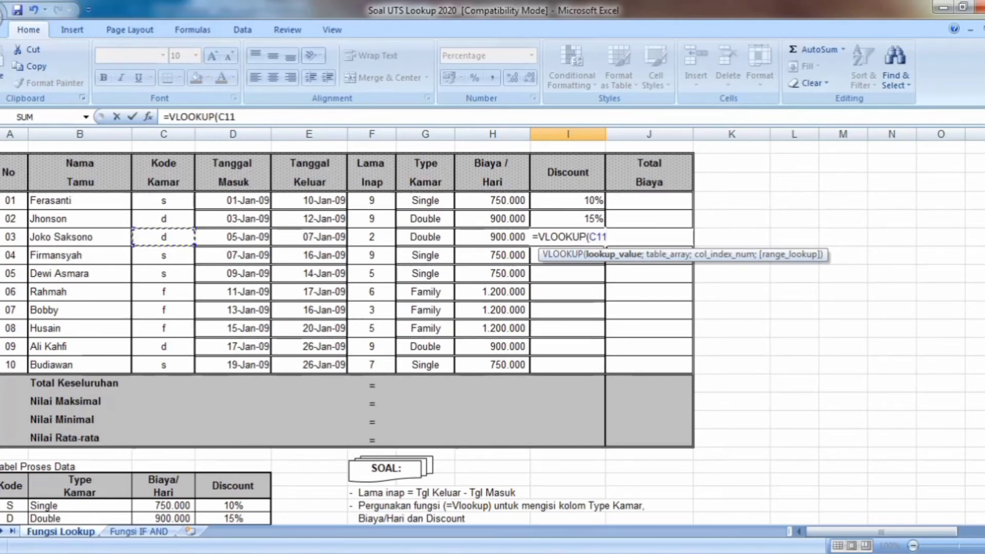
text(;)
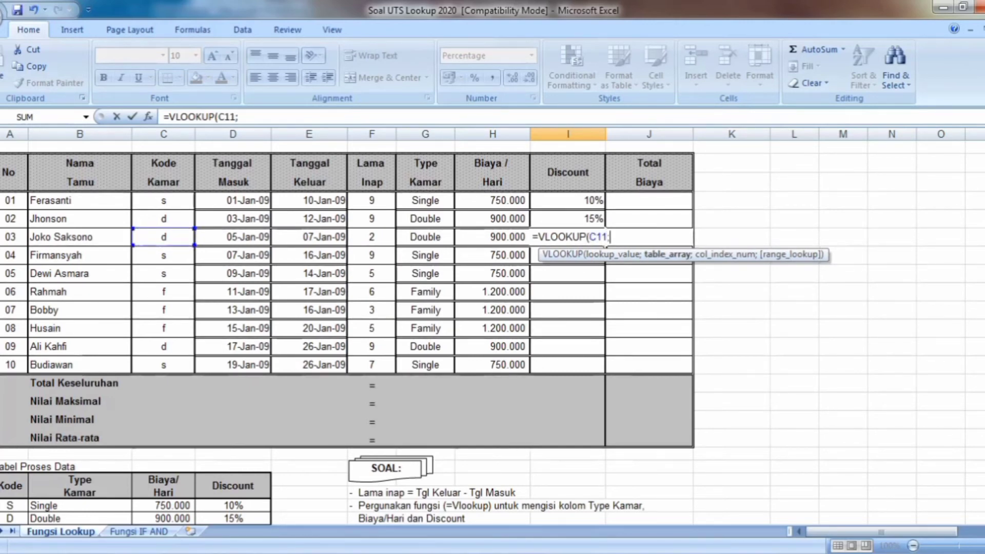
drag(10, 486, 233, 481)
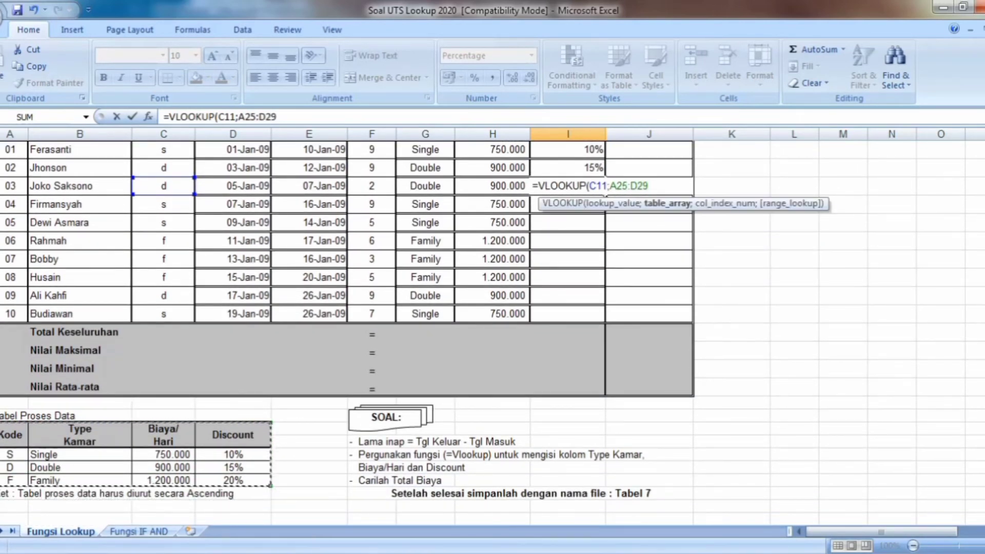
key(F4)
text(;)
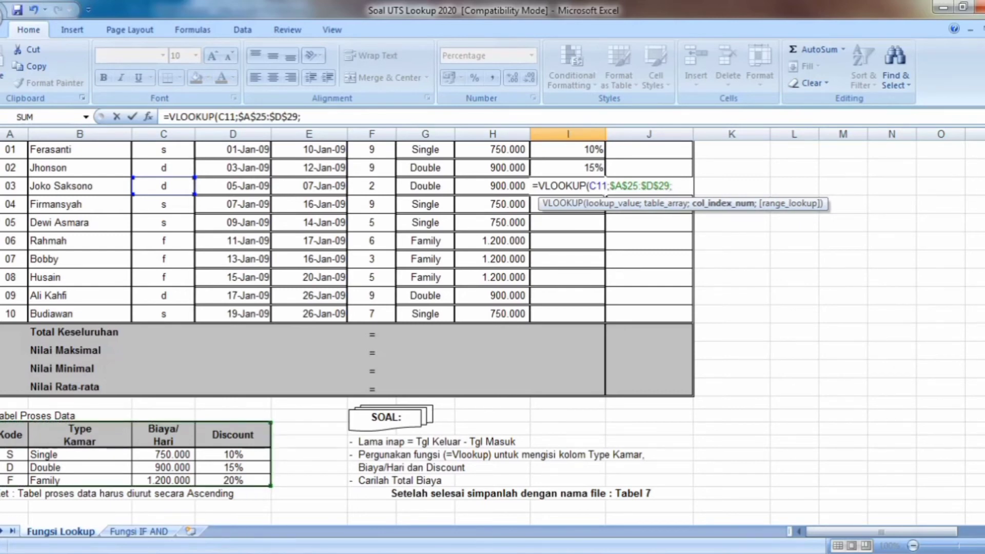
Complete the I11 Discount formula with column index 4 and FALSE for an exact match.
scroll(492, 328, up, 1)
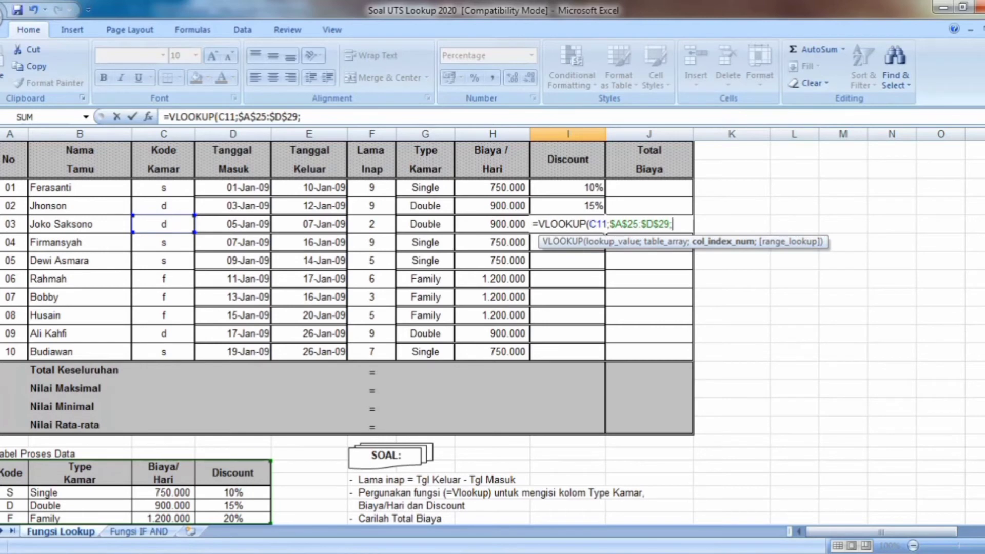
text(4;)
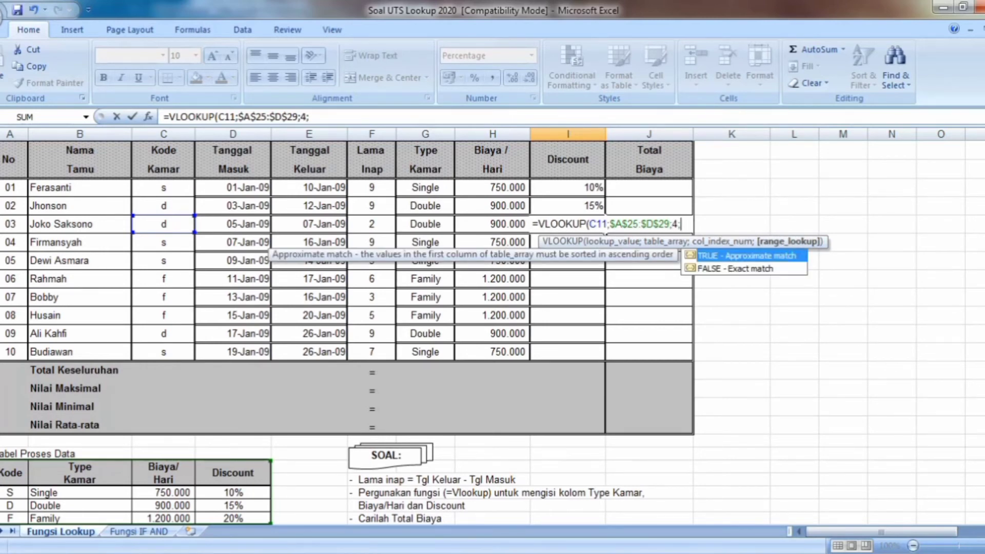
double_click(767, 267)
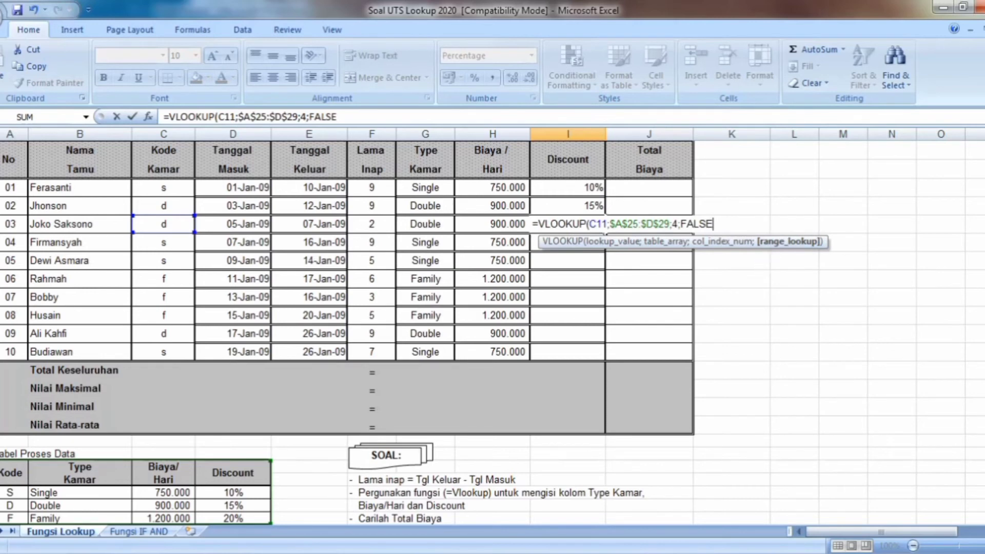
text())
key(Return)
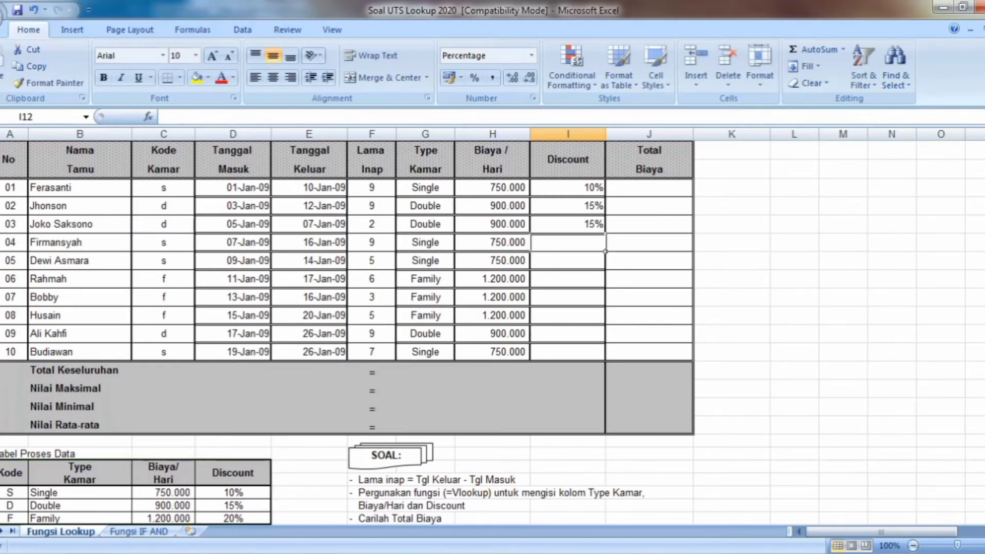
Copy the I11 Discount formula down through I18 and centre the Discount values in I9:I18 horizontally.
click(555, 223)
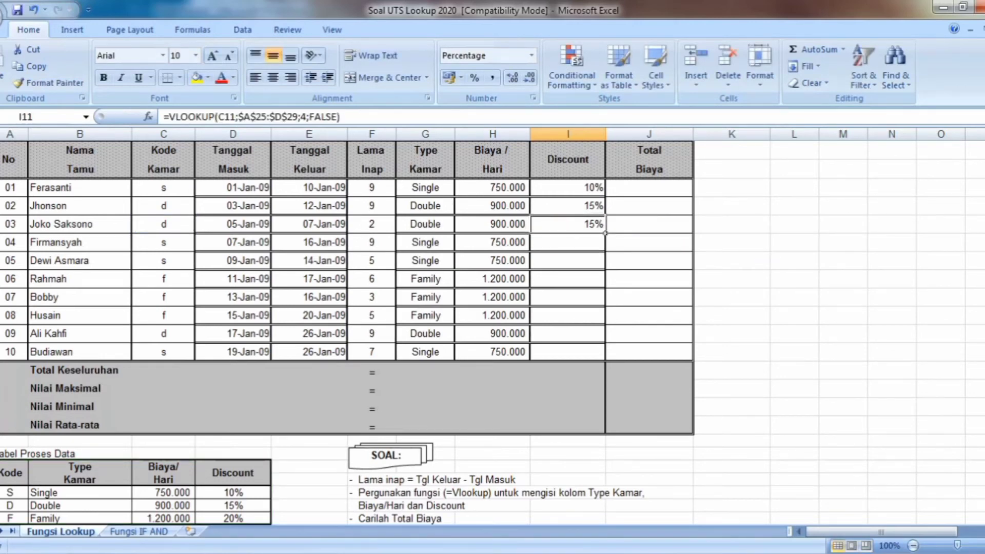
drag(605, 233, 605, 359)
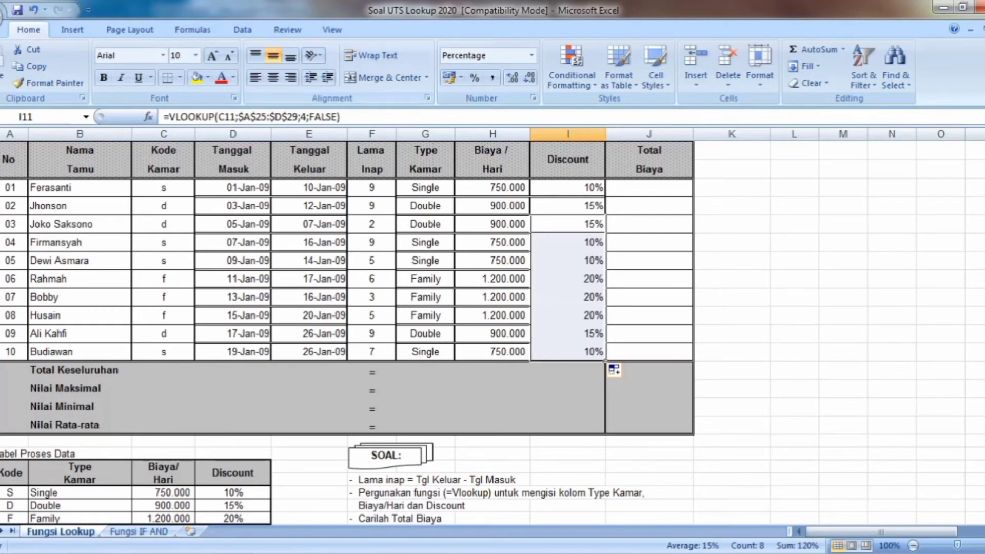
click(273, 77)
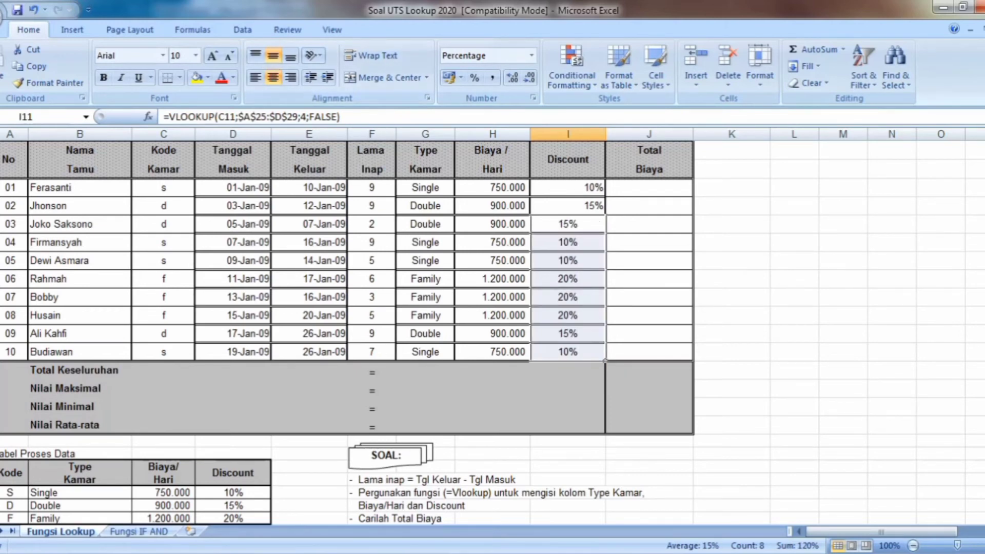
drag(584, 206, 585, 188)
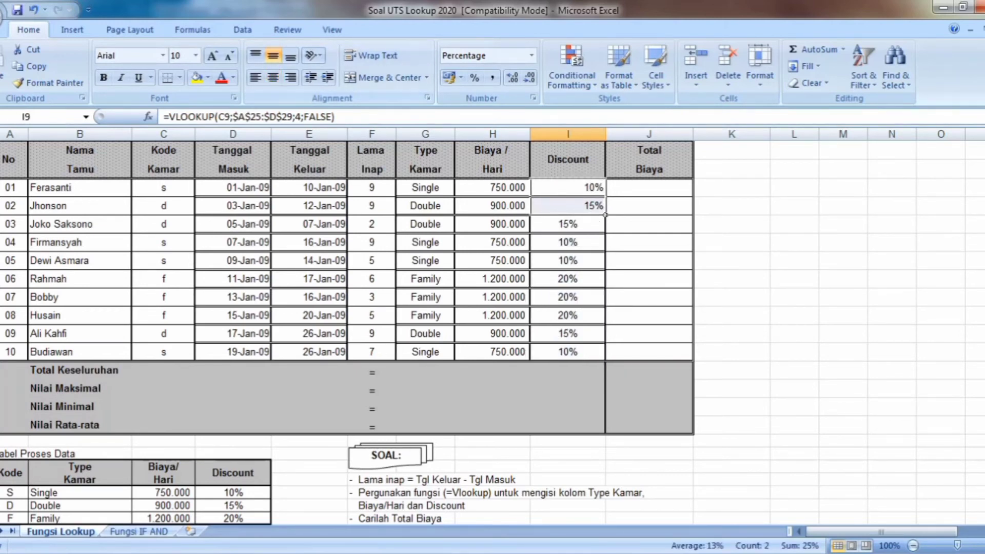
click(273, 77)
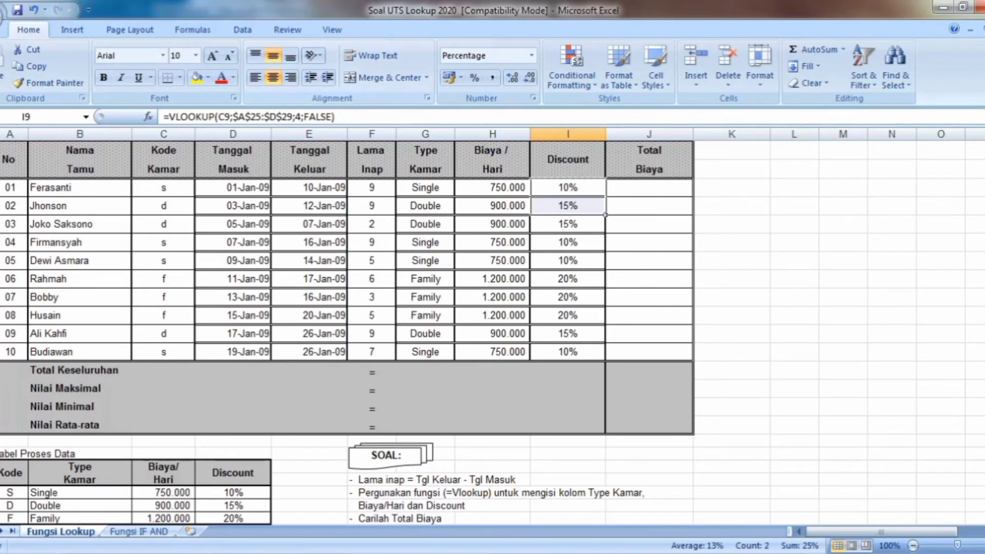
Calculate the first guest's Total Biaya in J9 with the formula =H9*(1-I9)*F9.
click(661, 186)
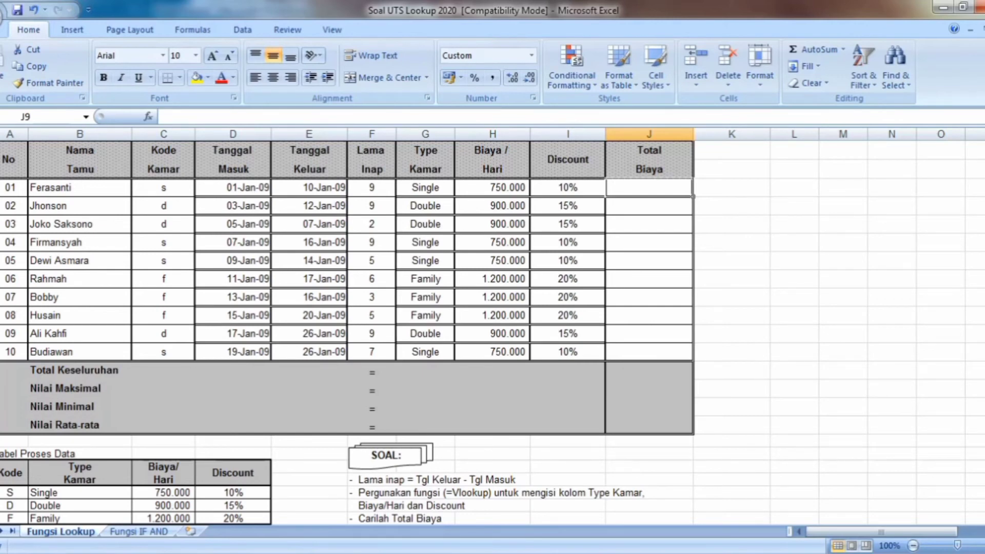
text(=)
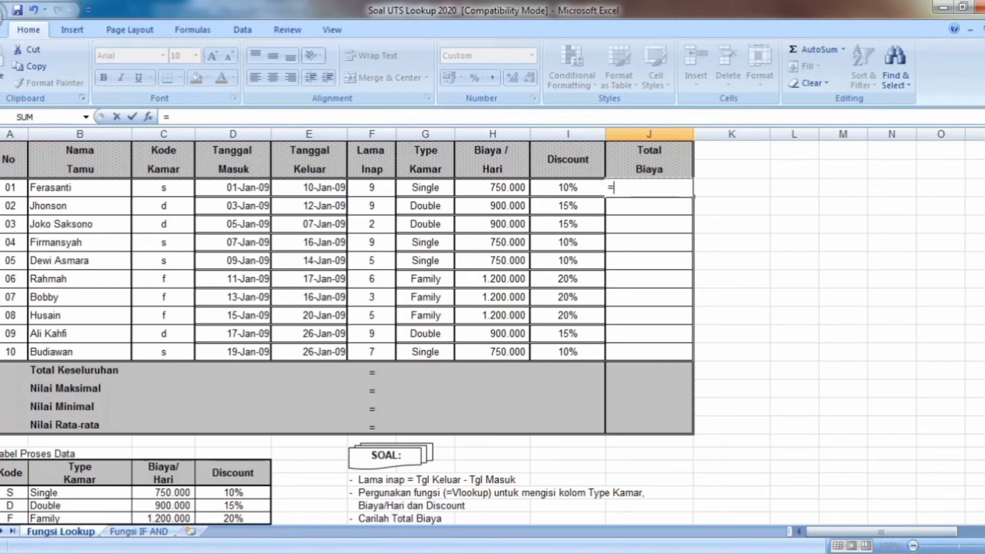
click(511, 187)
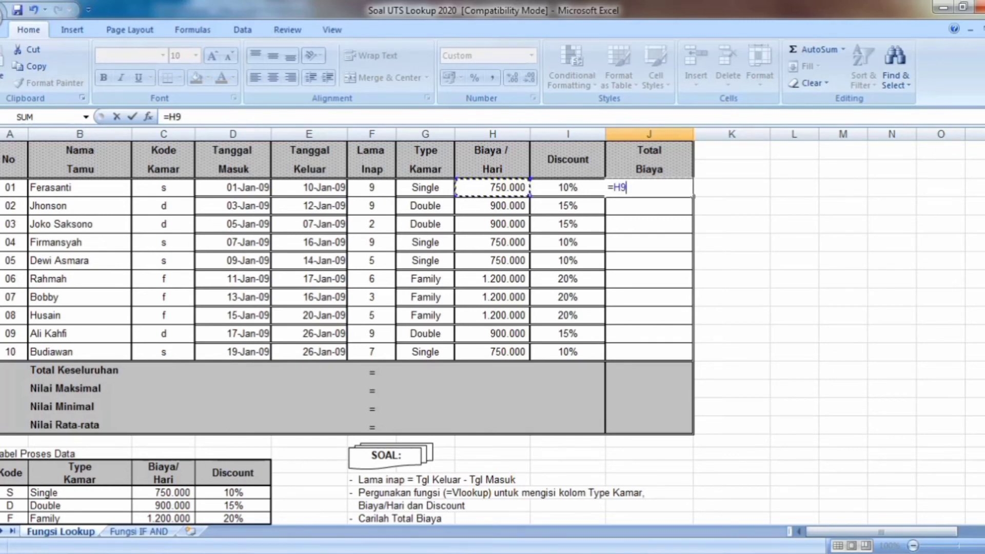
text(*)
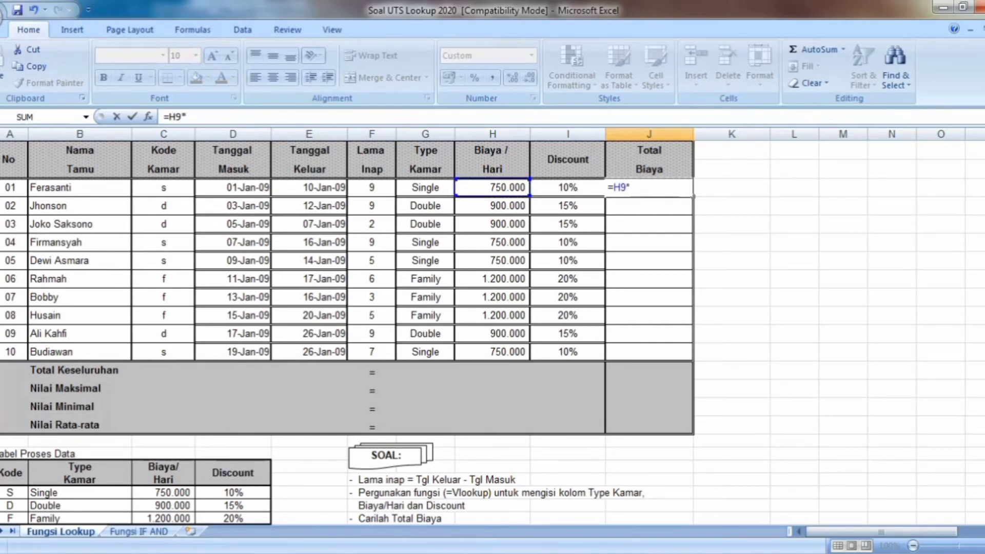
text((1-)
click(567, 187)
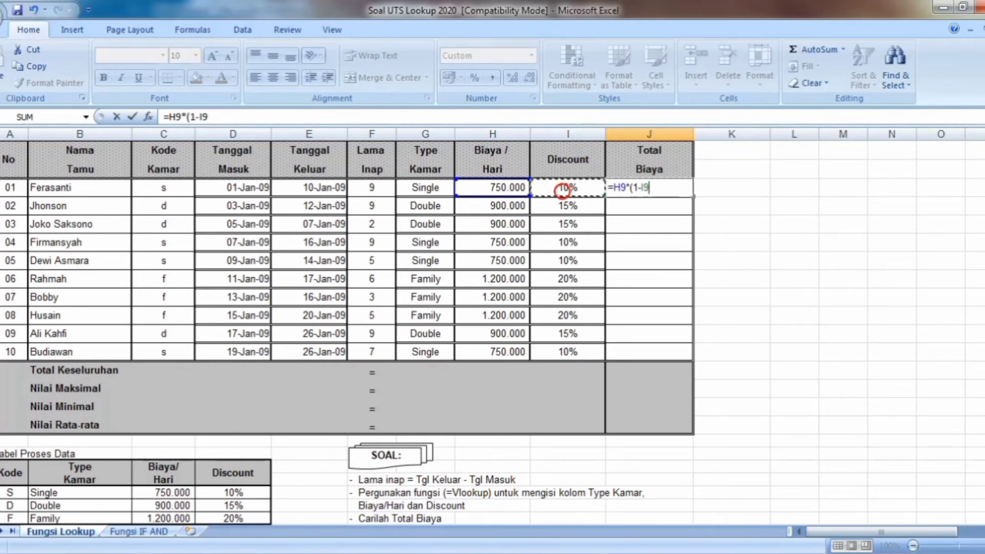
text()*)
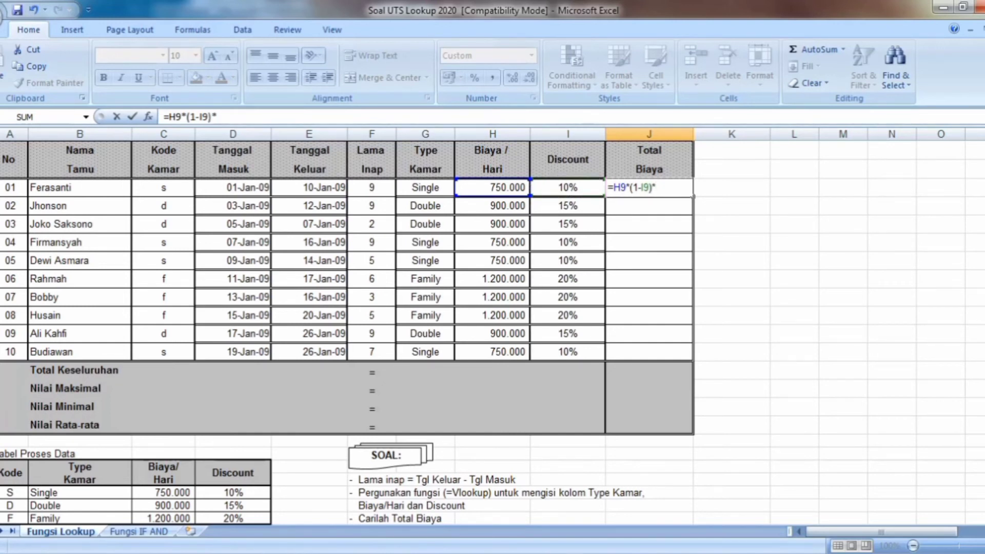
click(382, 187)
key(Return)
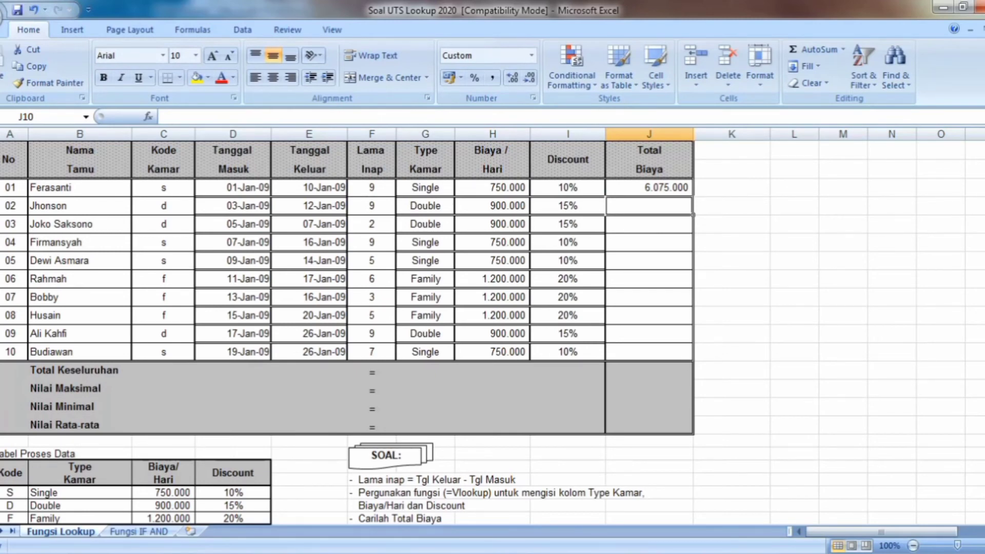
Calculate the second guest's Total Biaya in J10 with the formula =H10*(1-I10)*F10.
text(=)
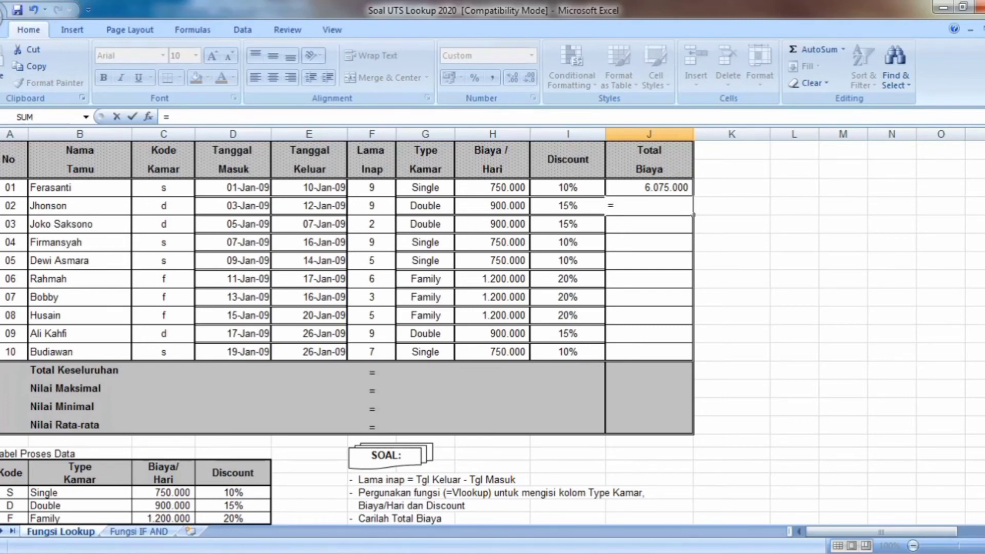
click(492, 206)
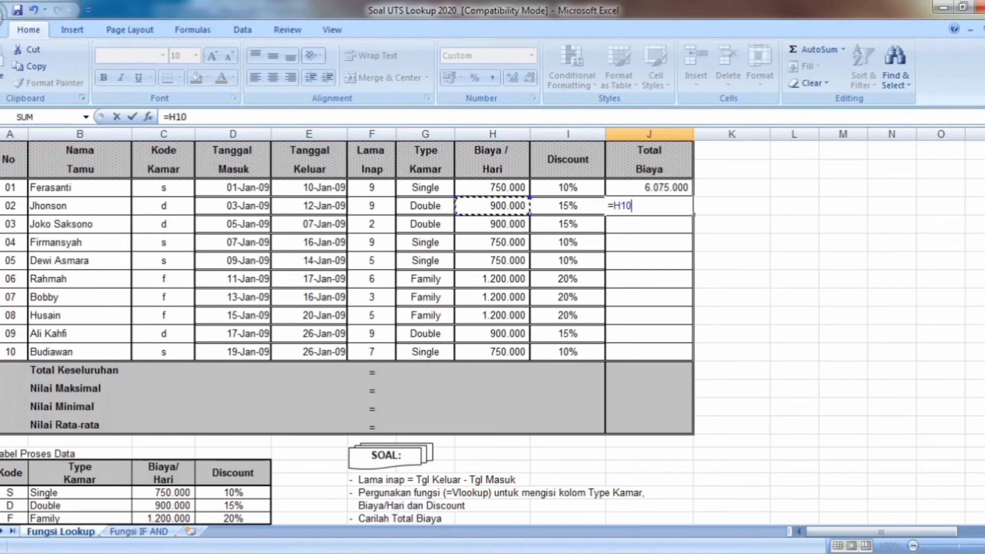
text(*(1-)
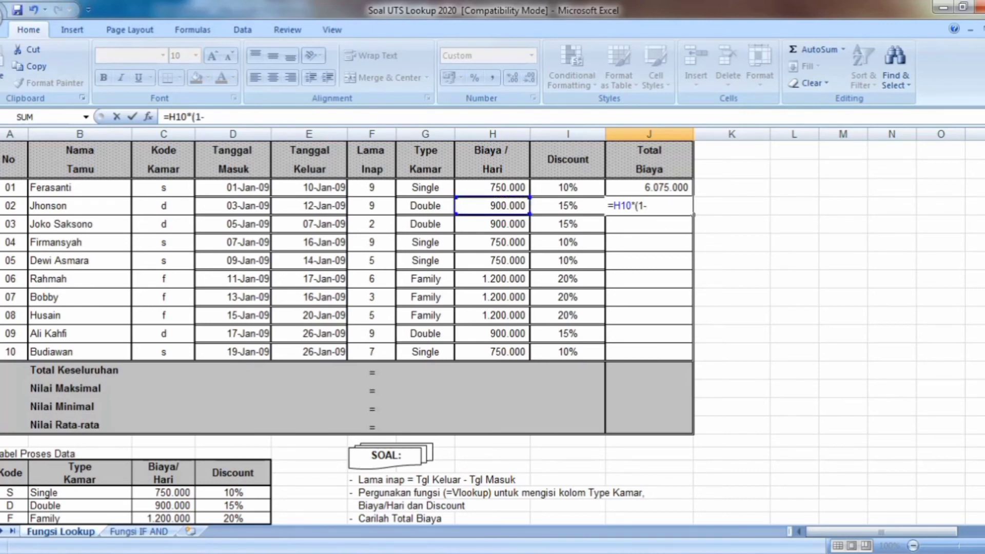
click(549, 206)
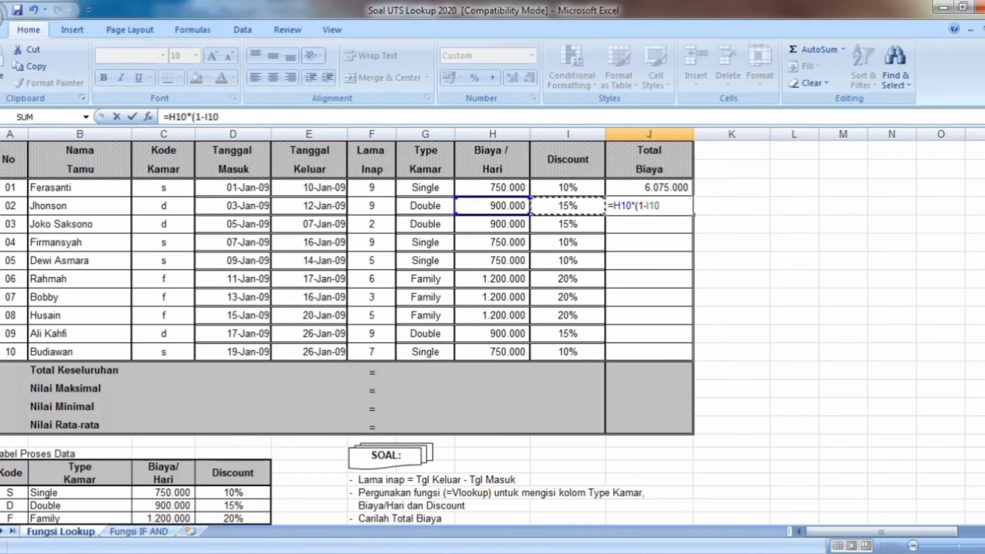
text()*)
click(371, 206)
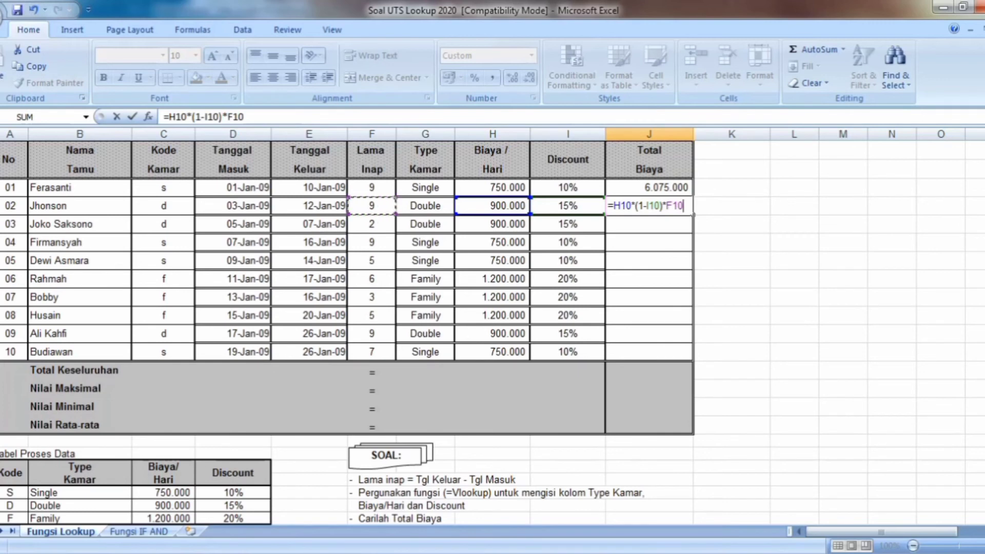
key(Return)
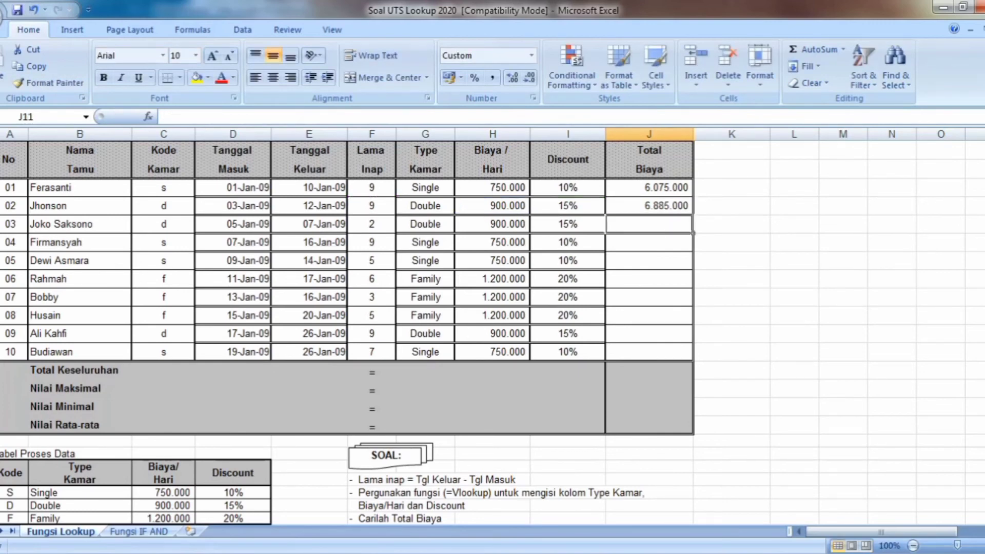
Calculate the third guest's Total Biaya in J11 with the formula =H11*(1-I11)*F11.
text(=)
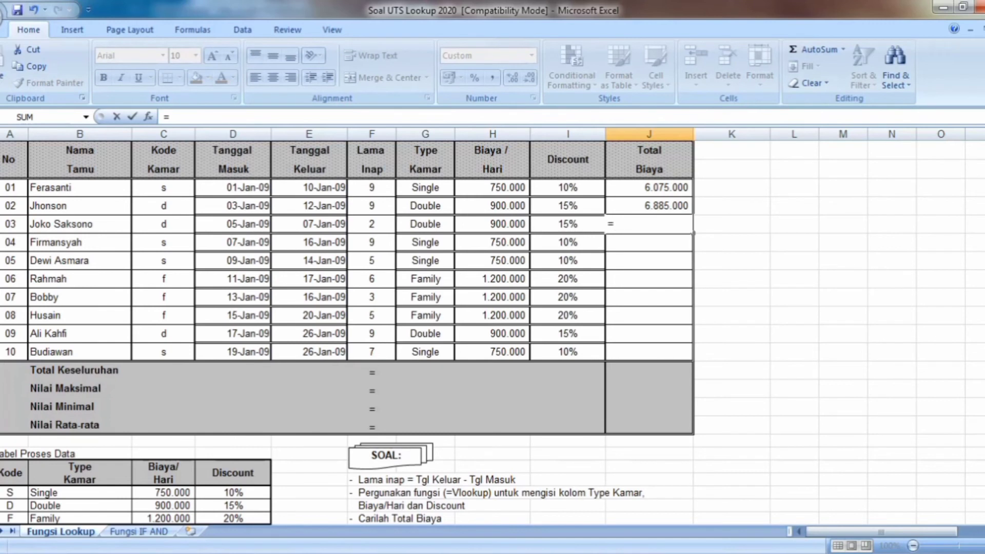
key(Left)
key(Left)
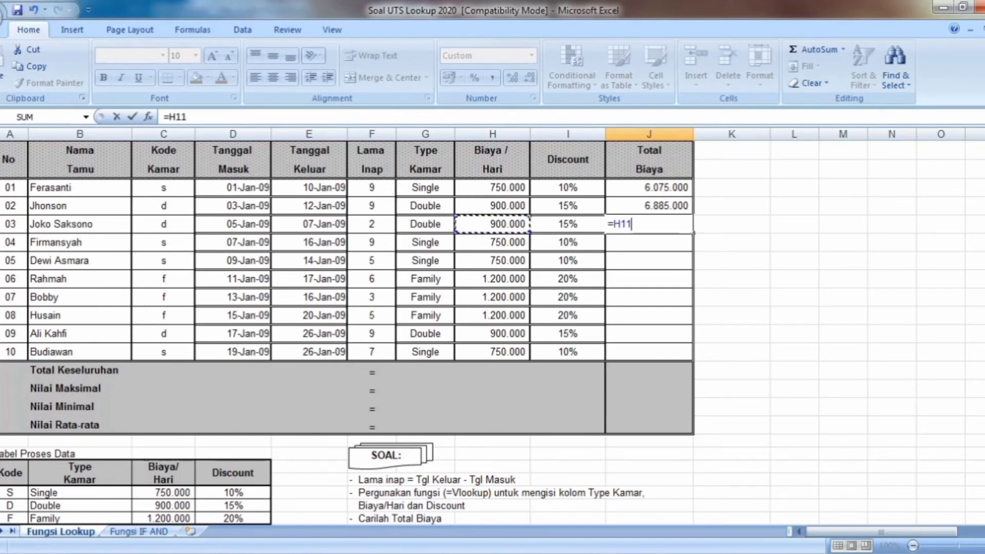
text(*()
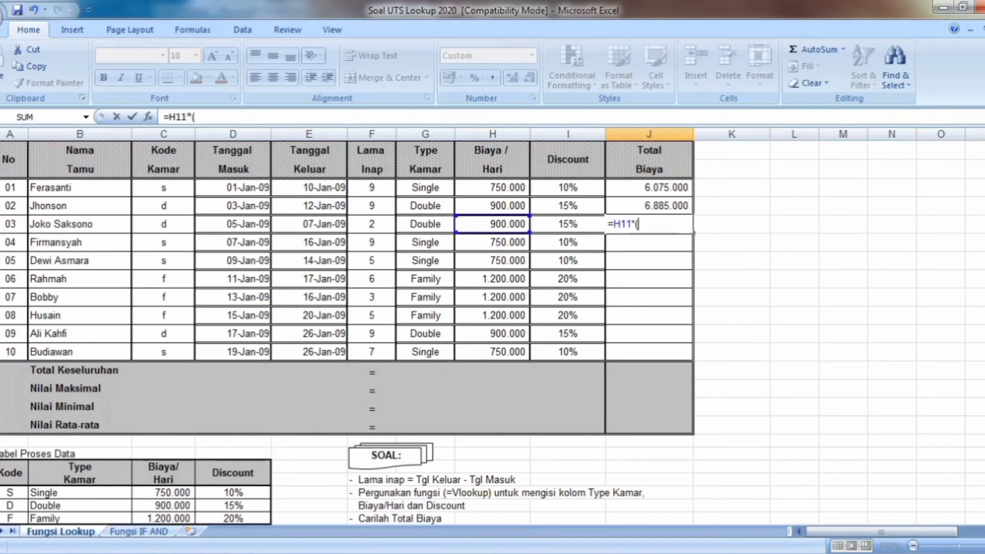
text(1-)
key(Left)
text())
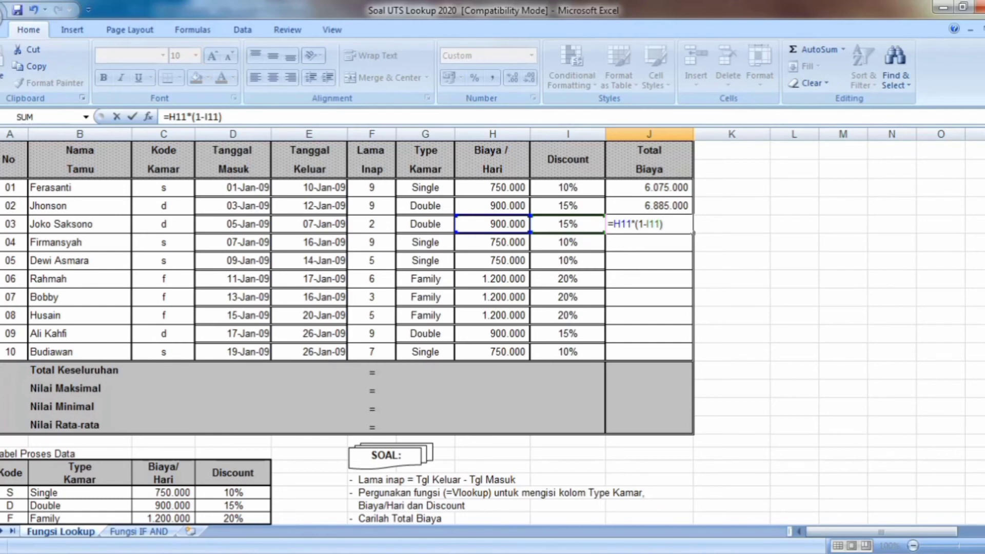
text(*)
key(Left)
key(Left)
key(Left)
key(Left)
key(Return)
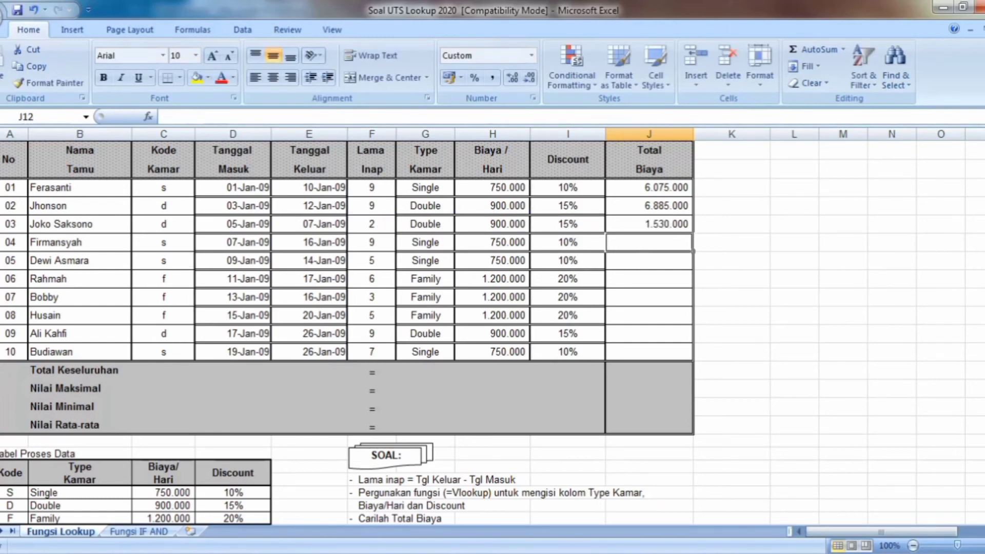
Copy the J11 Total Biaya formula down through J18 and apply horizontal centre alignment to J11:J18.
click(671, 223)
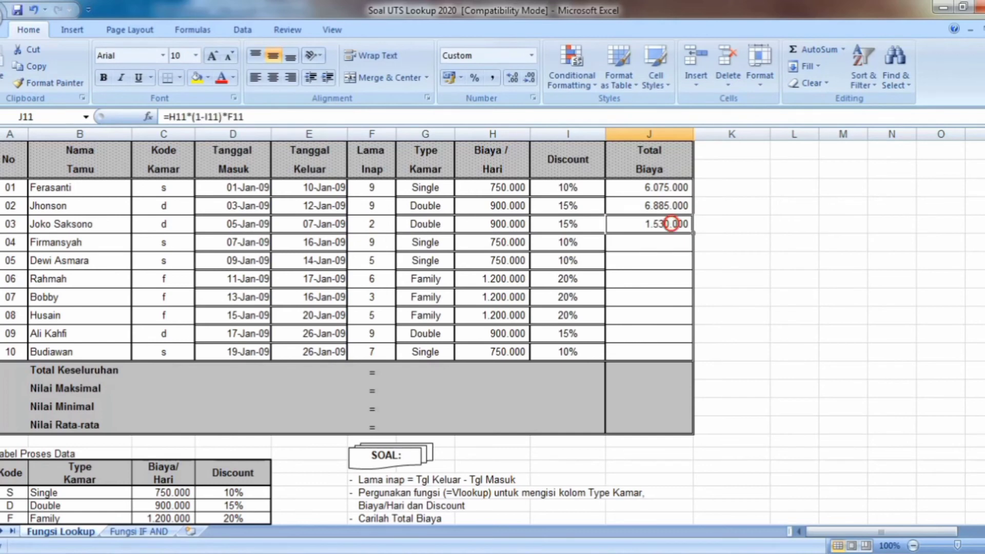
key(shift+Down)
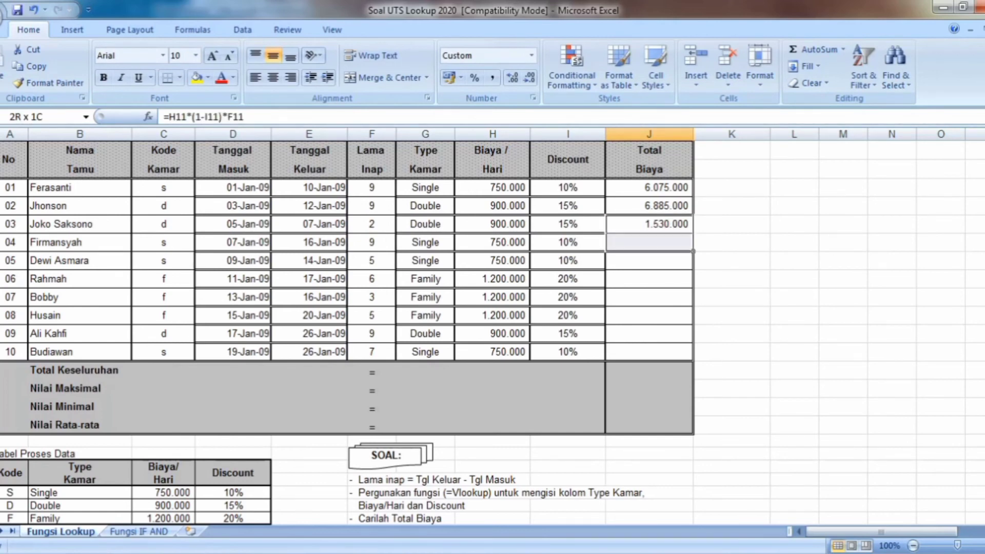
key(shift+Up)
drag(693, 233, 691, 360)
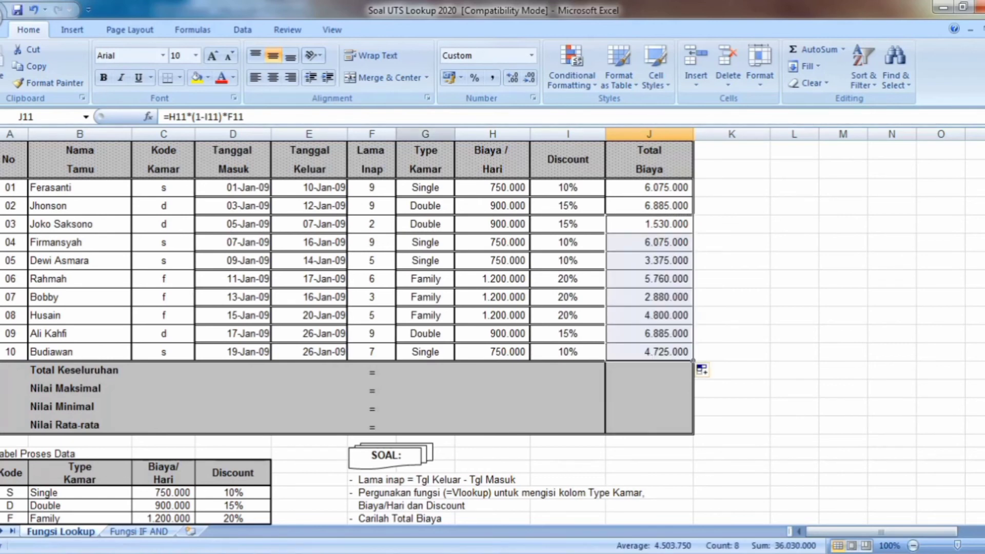
click(272, 78)
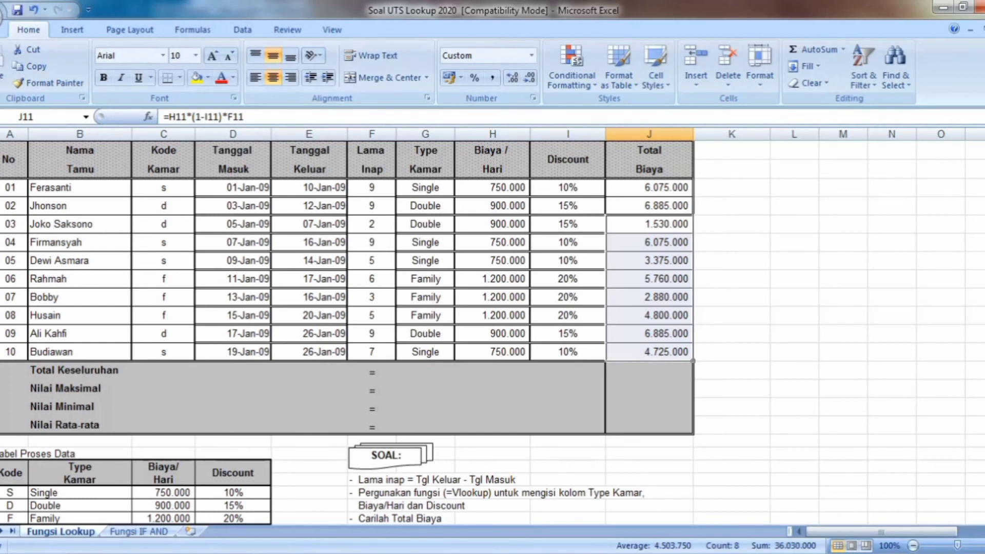
Calculate Total Keseluruhan in J19 with the formula =SUM(J9:J18).
click(641, 371)
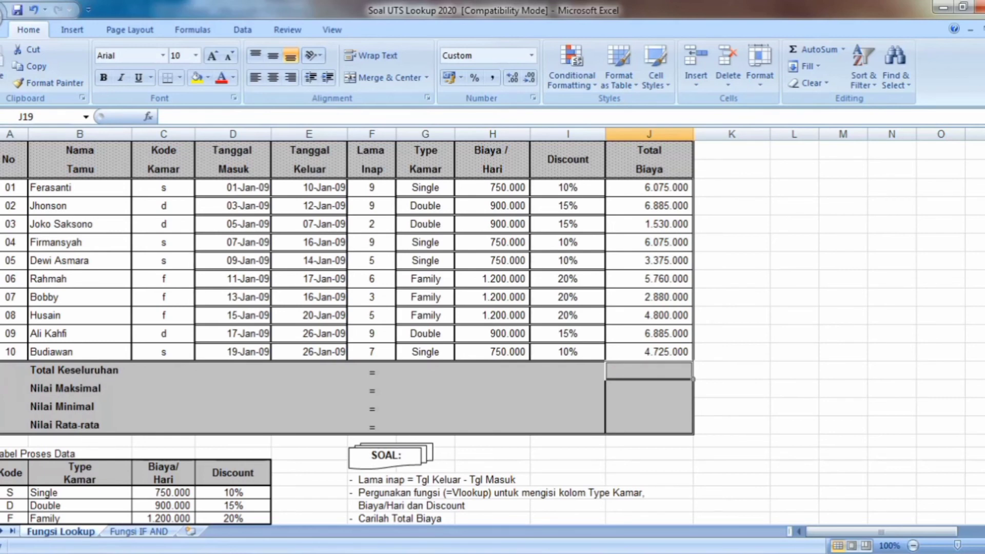
text(=)
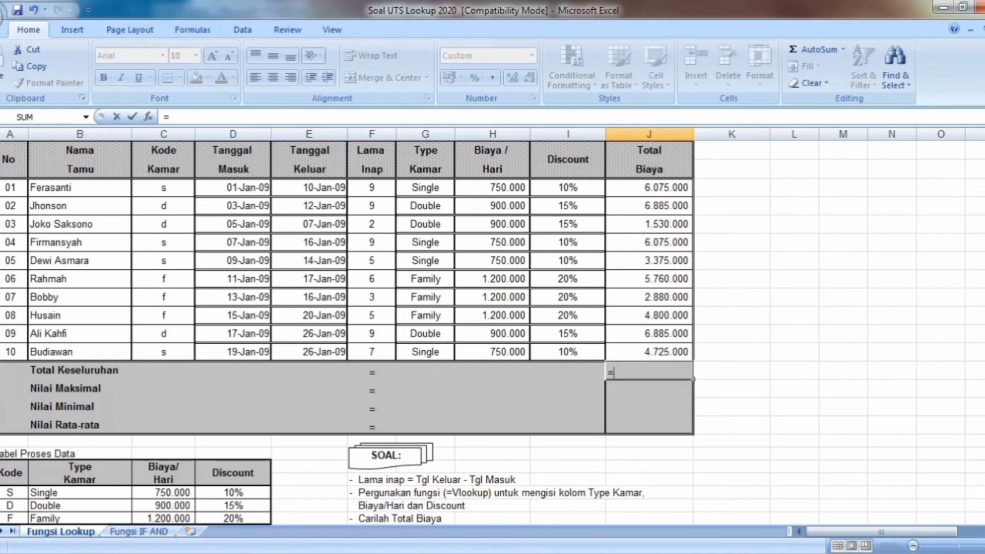
text(SUM)
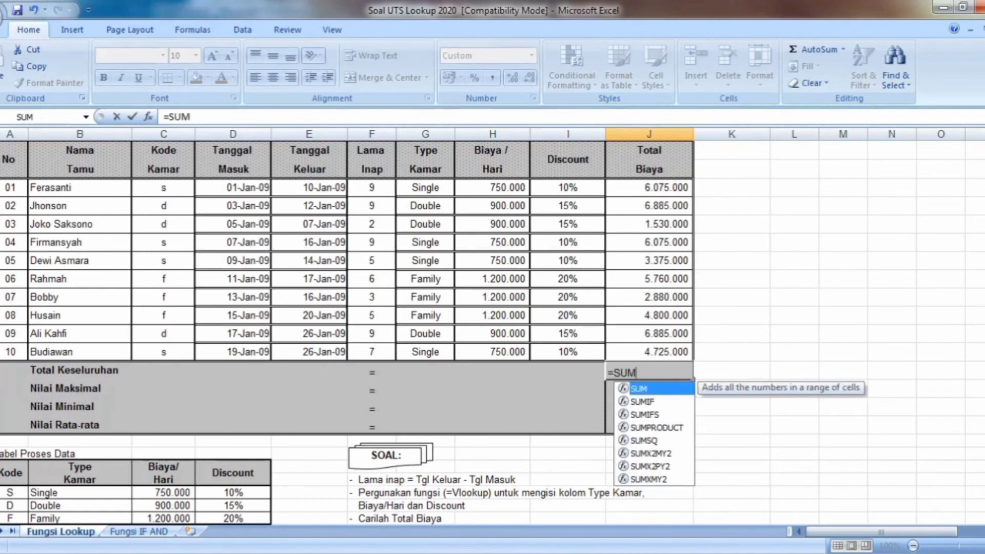
text(()
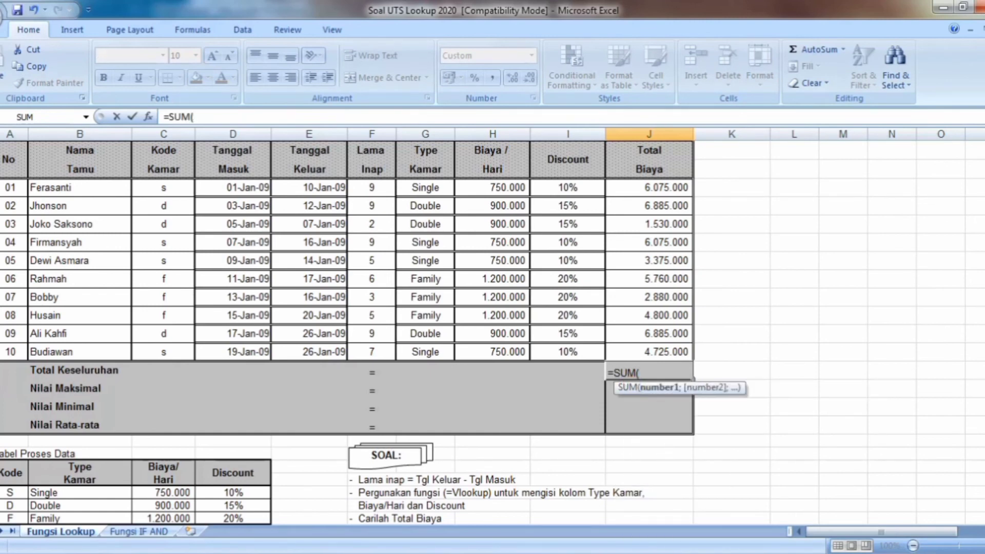
drag(661, 187, 667, 351)
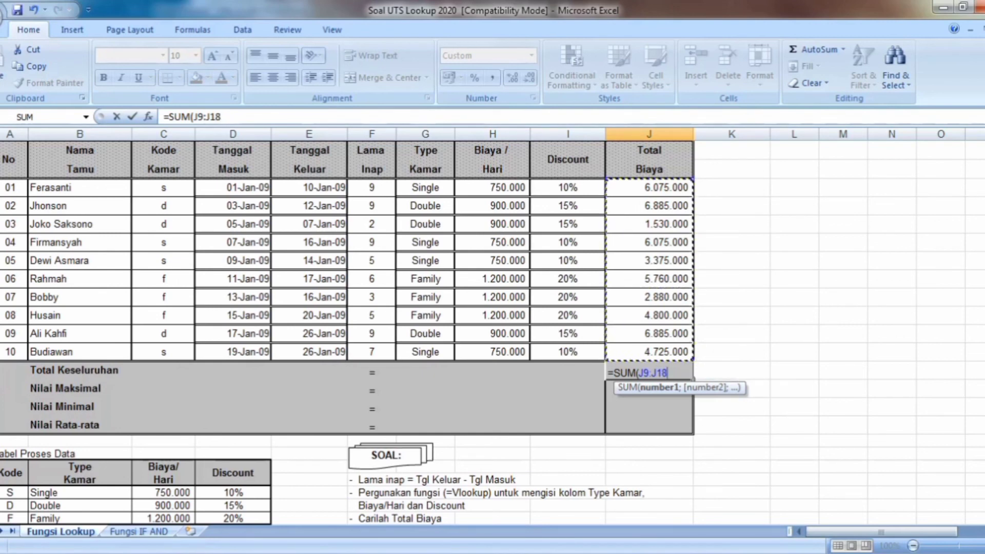
text())
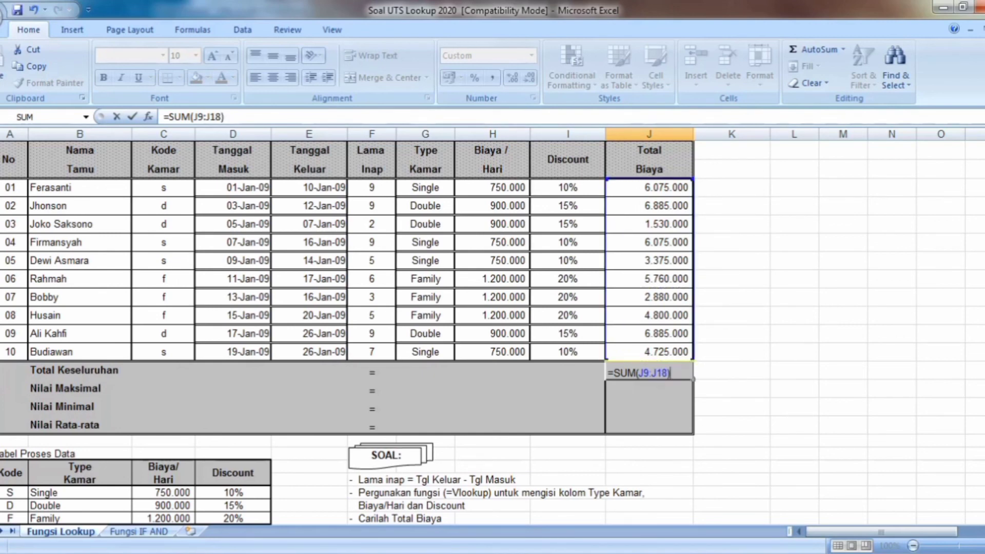
key(Return)
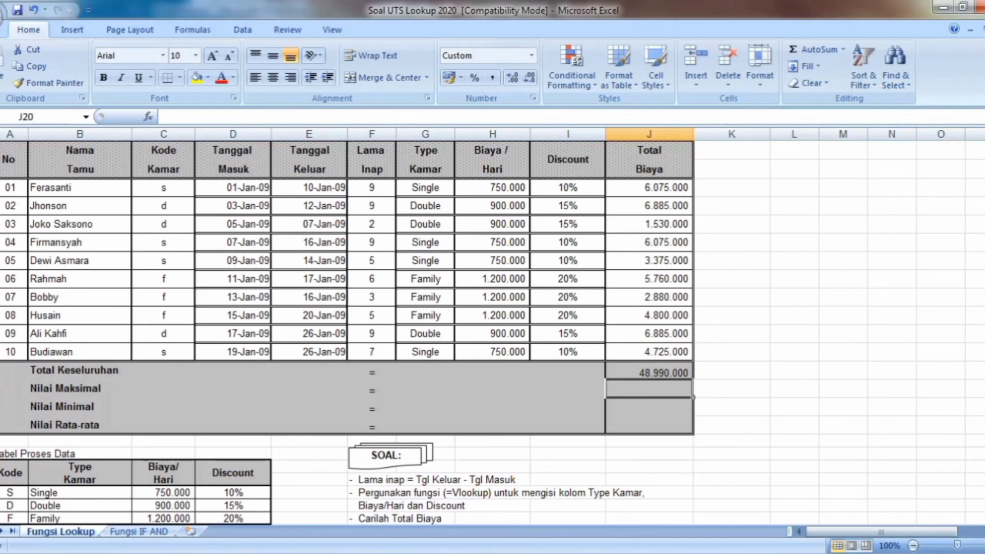
click(676, 369)
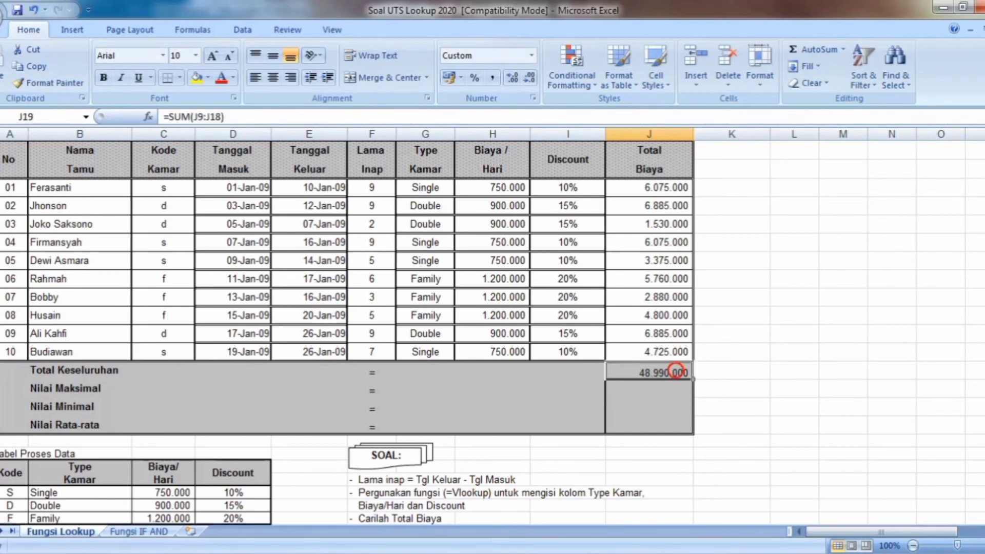
Calculate Nilai Maksimal in J20 with the formula =MAX(J9:J18).
click(660, 386)
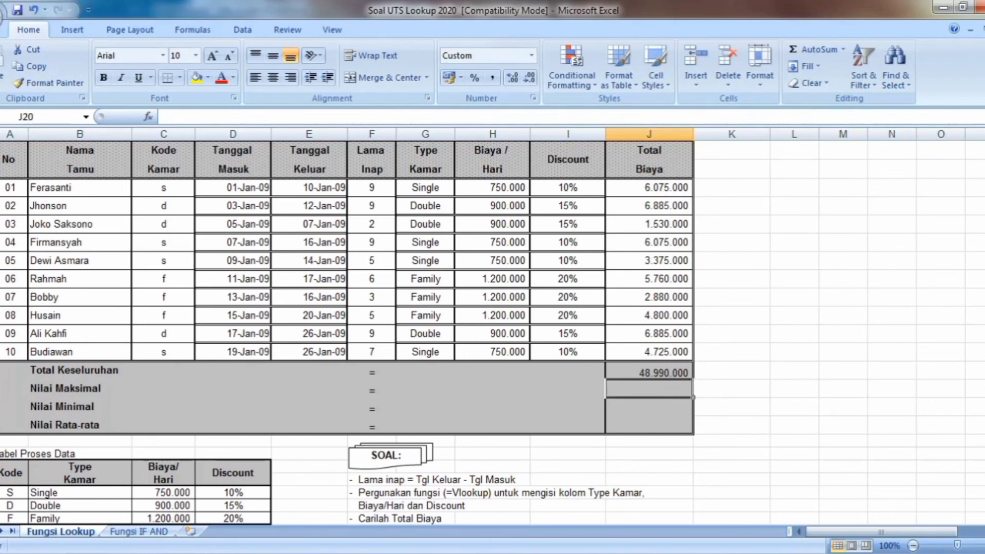
text(=MAX)
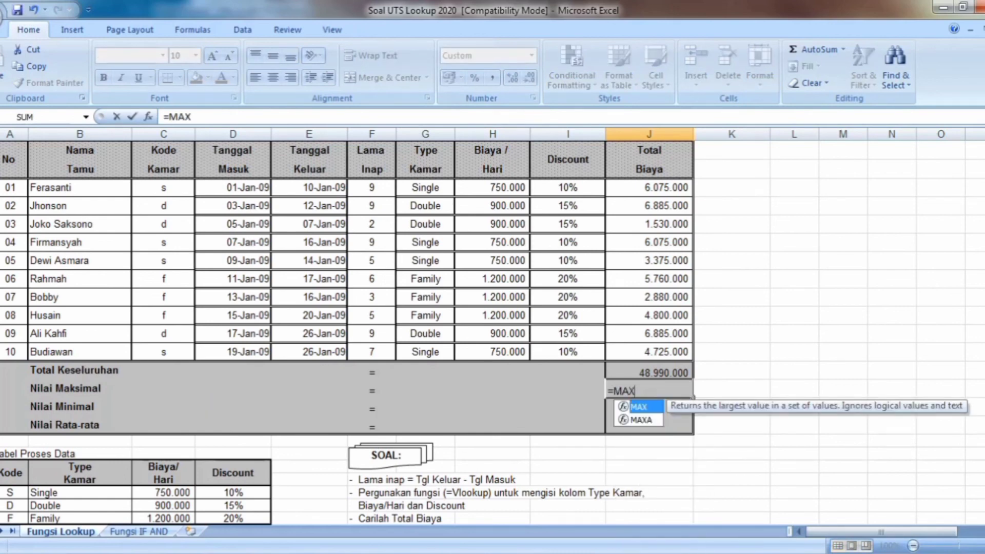
text(()
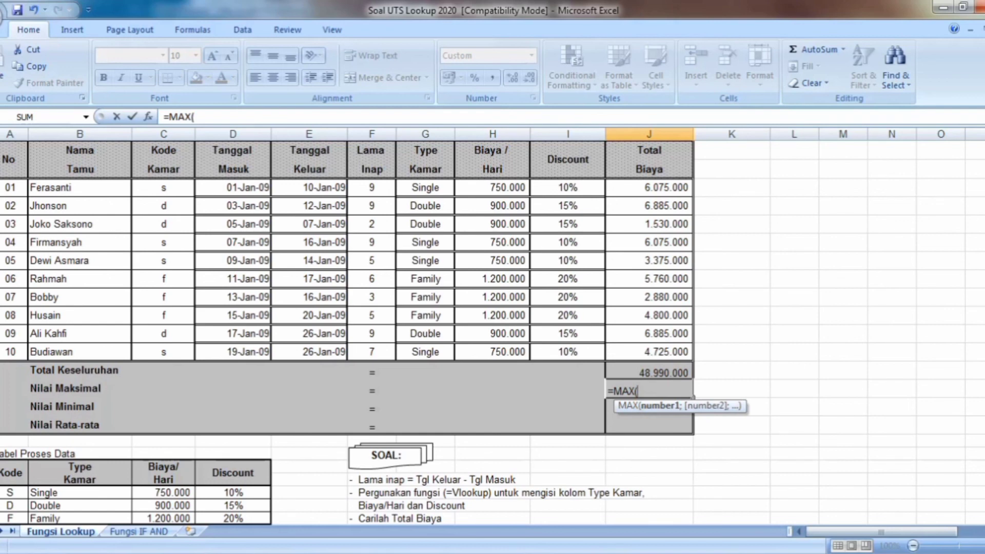
drag(662, 187, 661, 351)
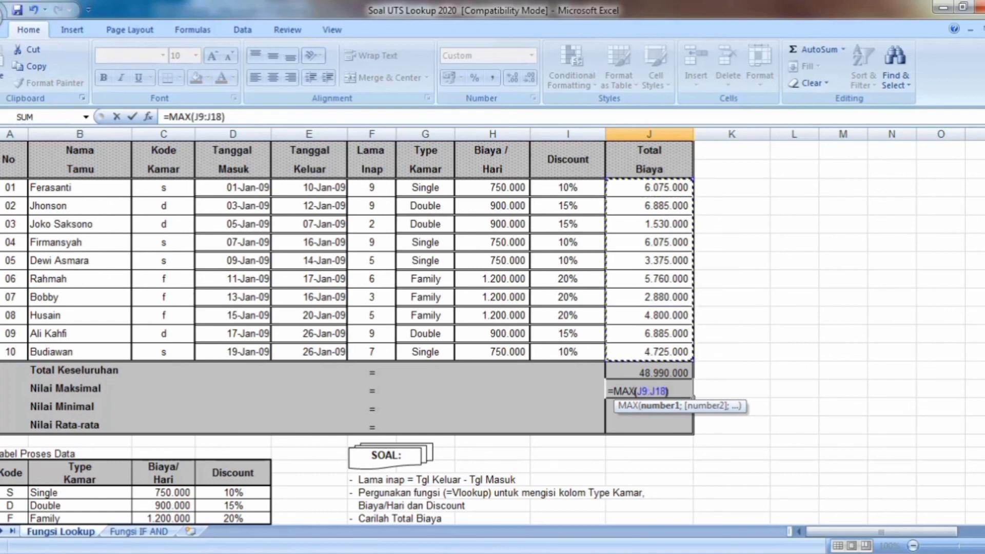
text())
key(Return)
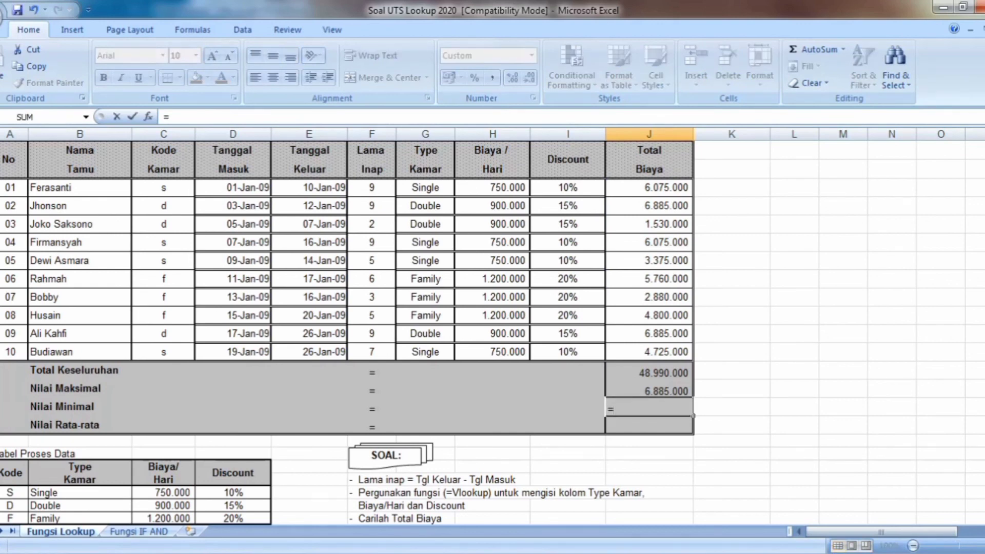
Calculate Nilai Minimal in J21 with the formula =MIN(J9:J18).
text(=MIN()
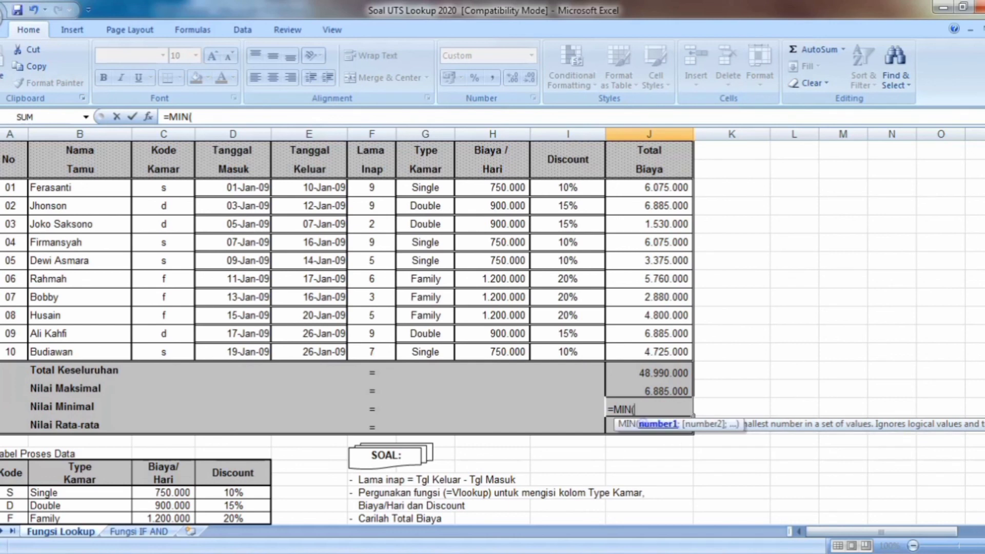
double_click(642, 424)
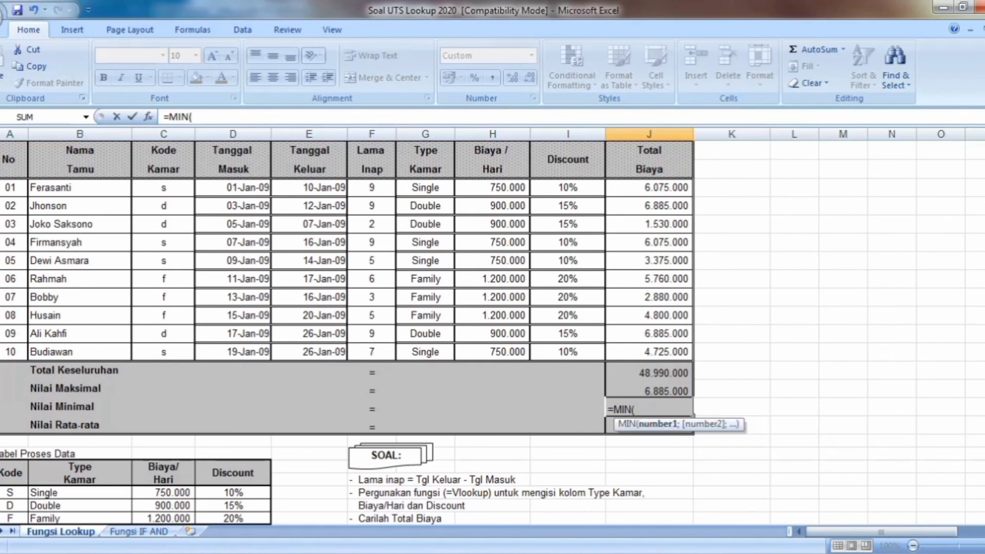
drag(649, 187, 678, 352)
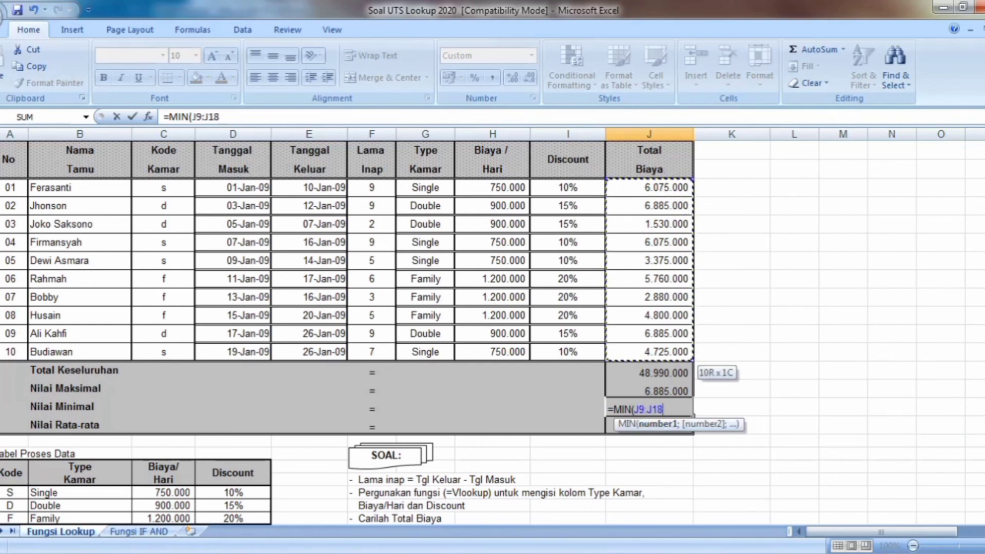
text())
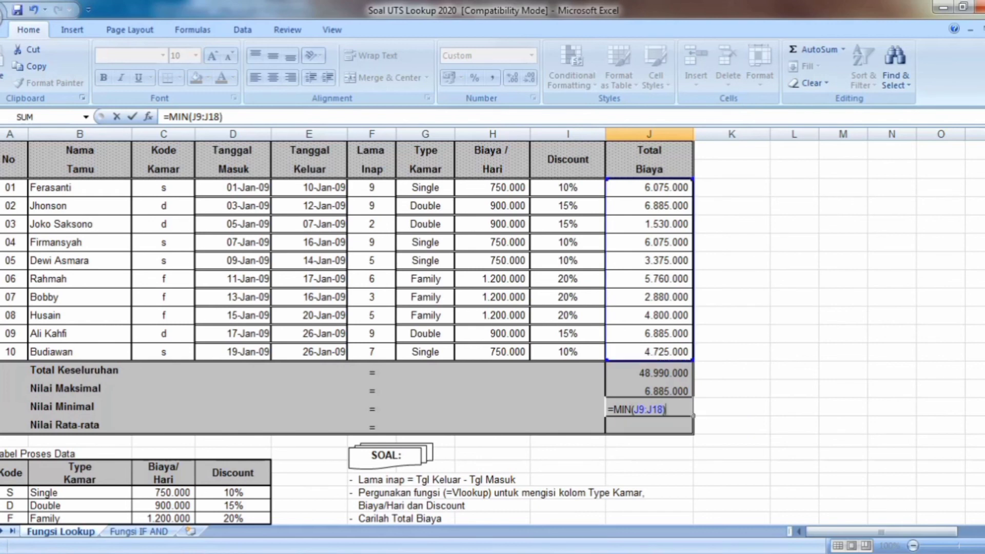
key(Return)
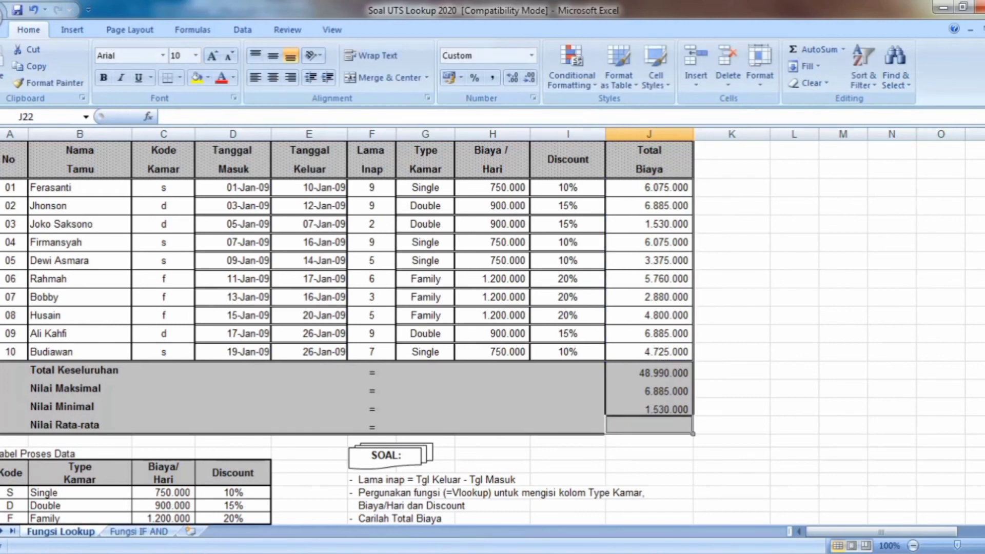
click(667, 411)
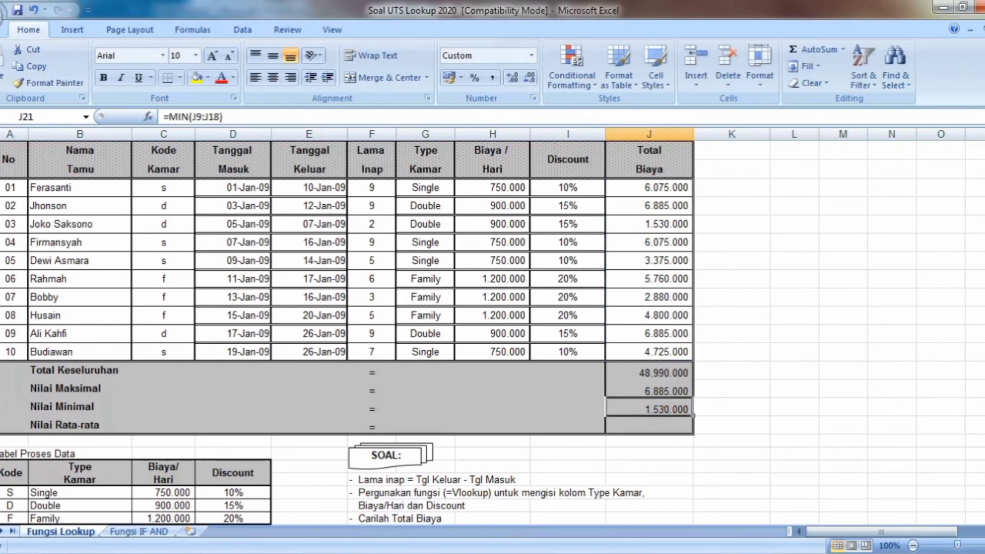
Calculate Nilai Rata-rata in J22 with the formula =AVERAGE(J9:J18).
click(676, 421)
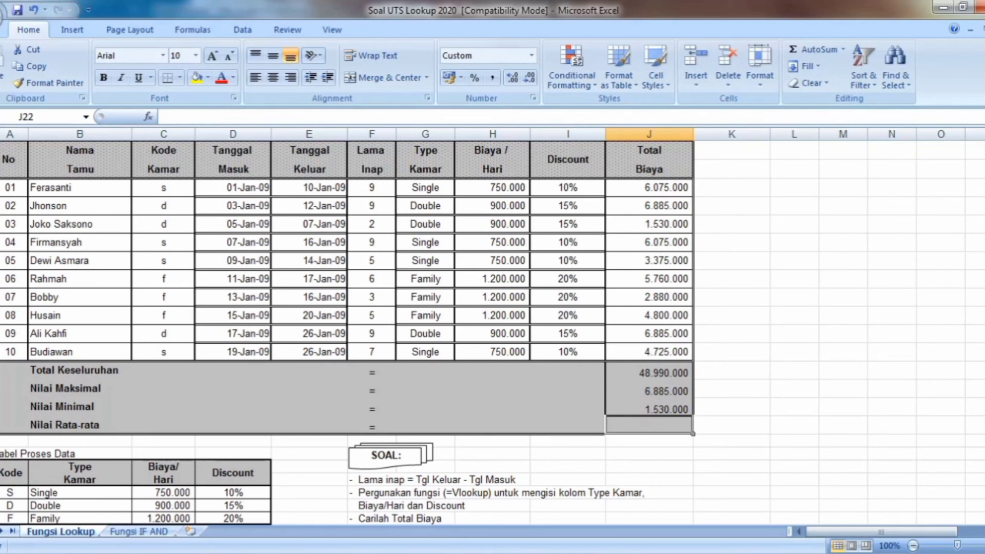
text(=AV)
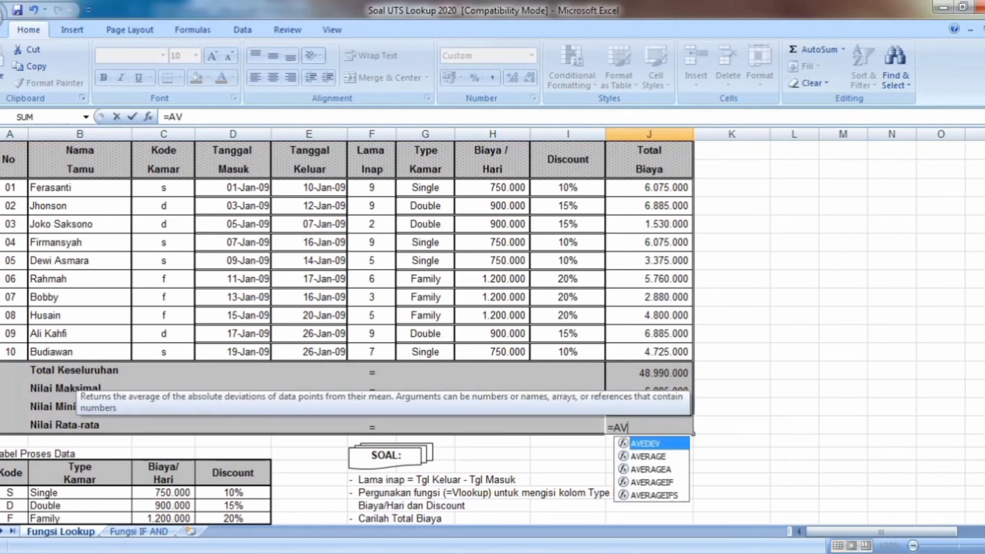
text(E)
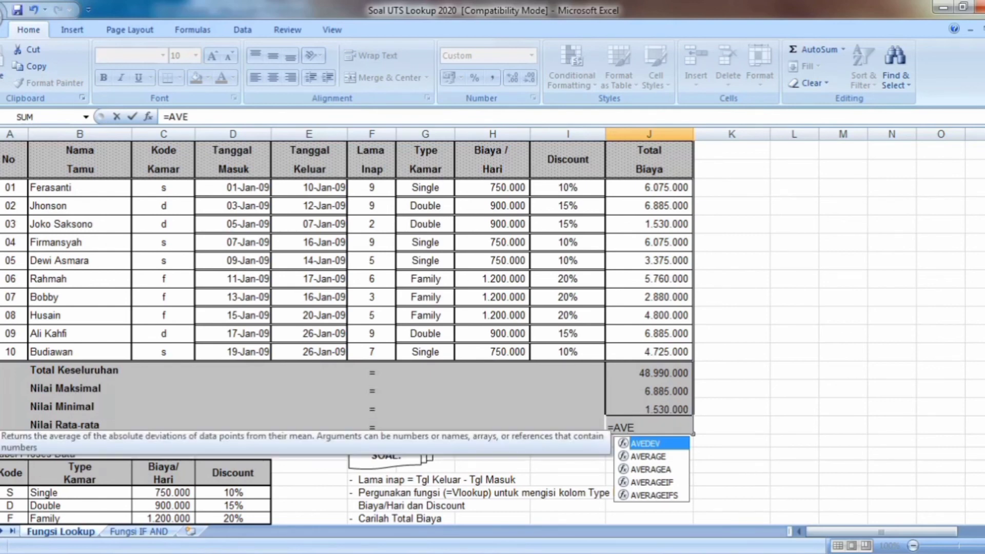
text(A)
key(BackSpace)
text(R)
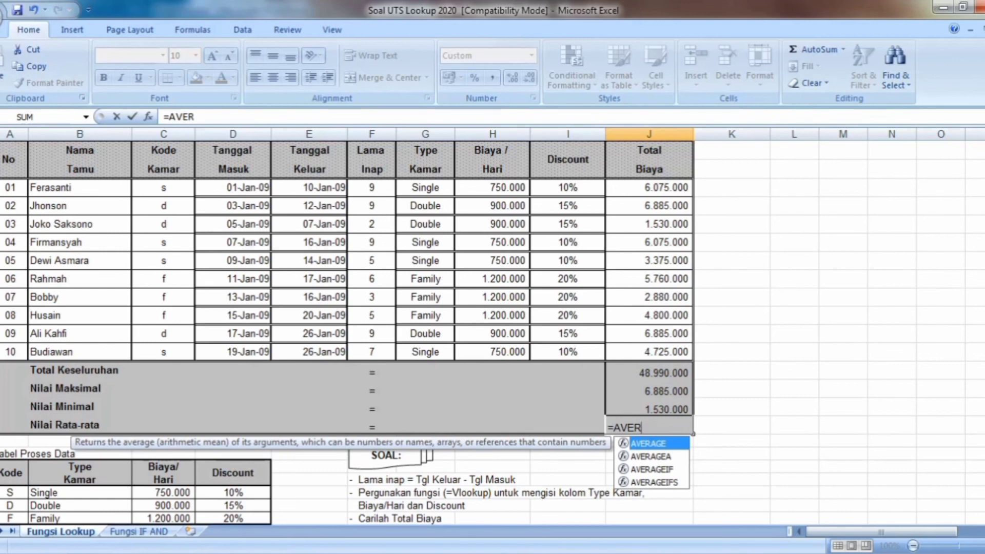
double_click(647, 442)
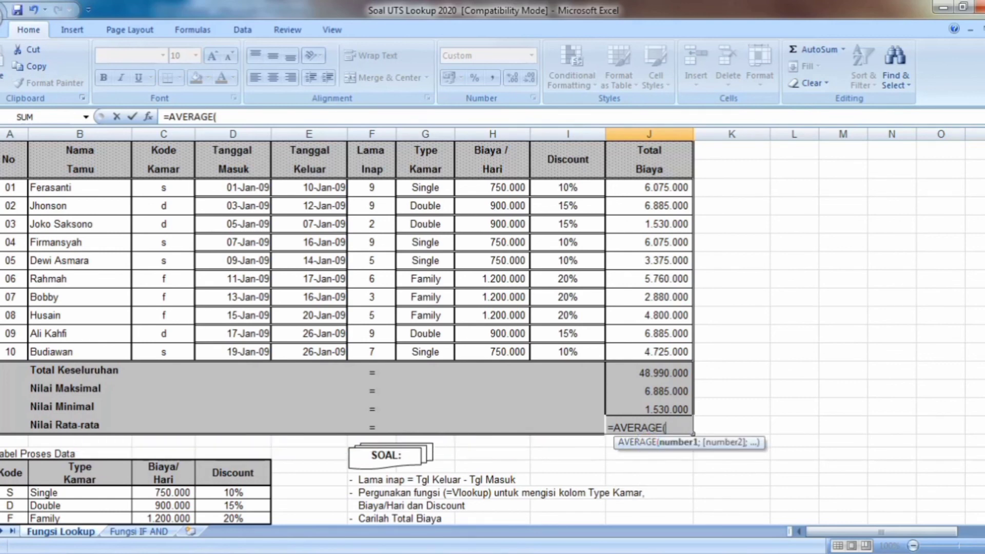
drag(661, 187, 667, 352)
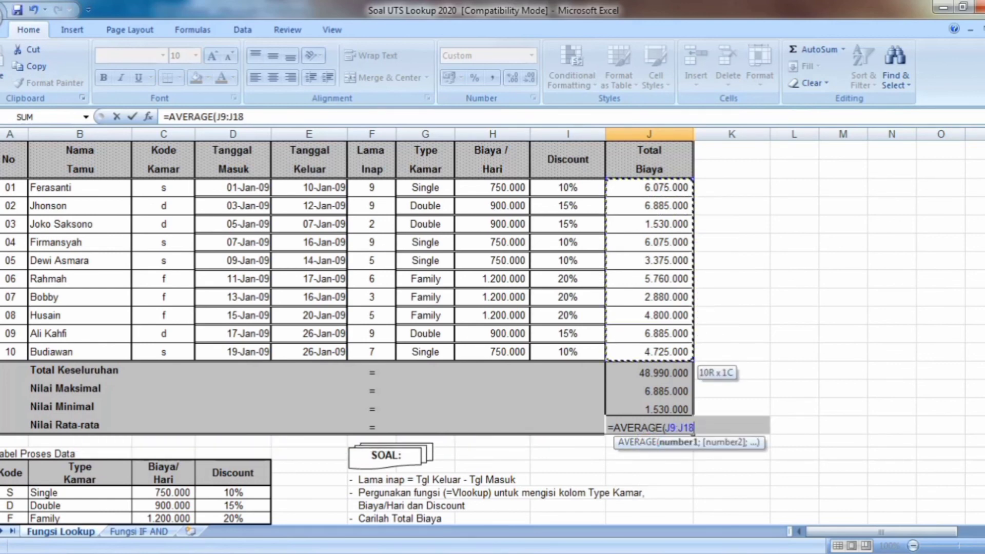
text())
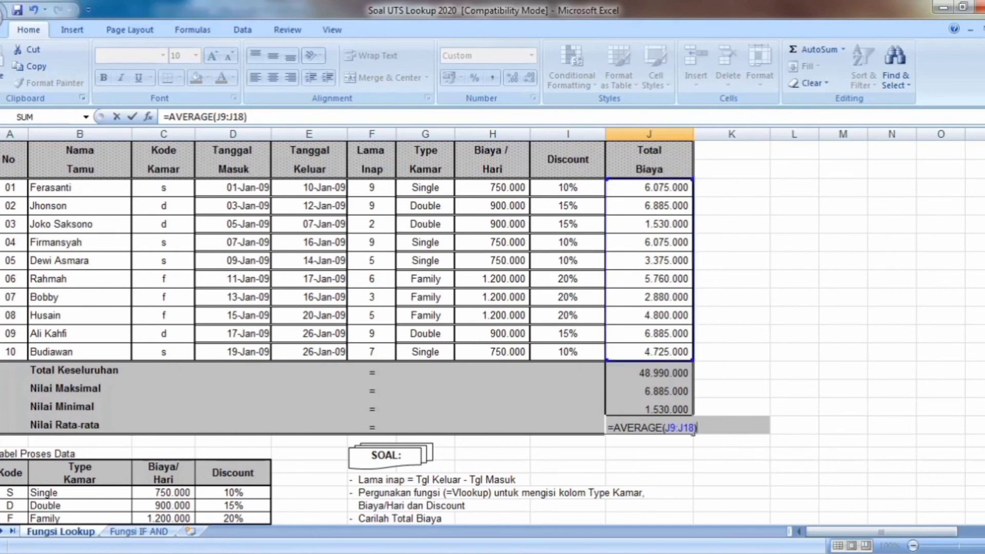
key(Return)
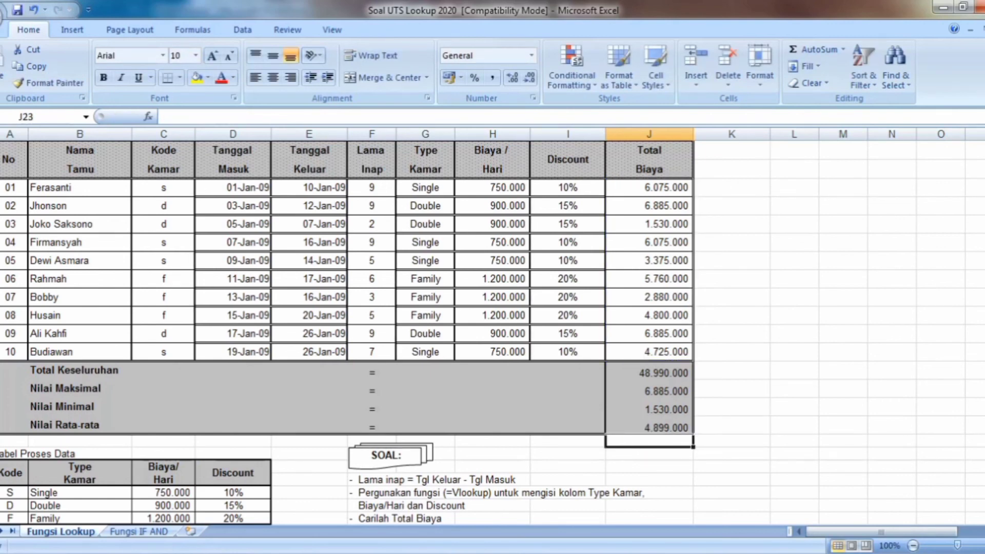
click(672, 428)
click(708, 428)
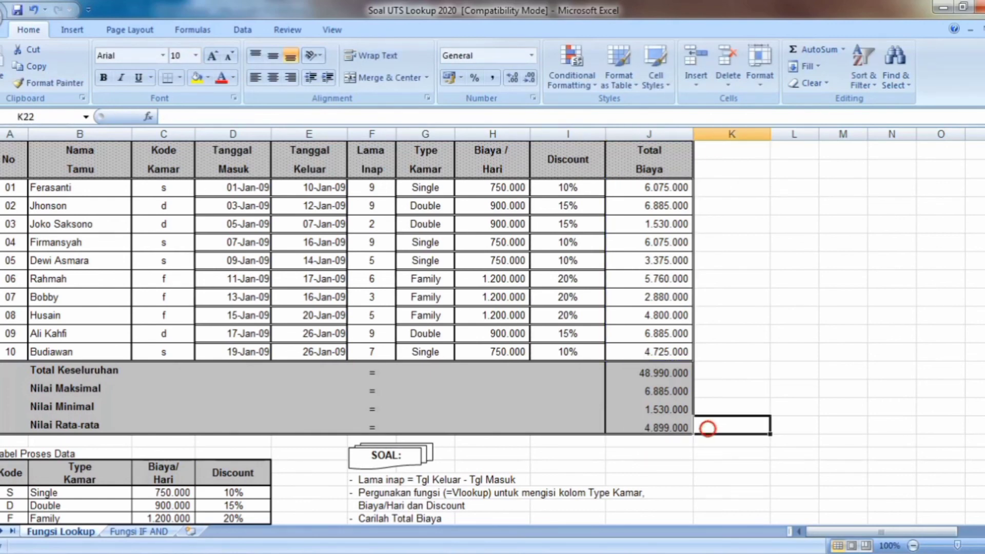